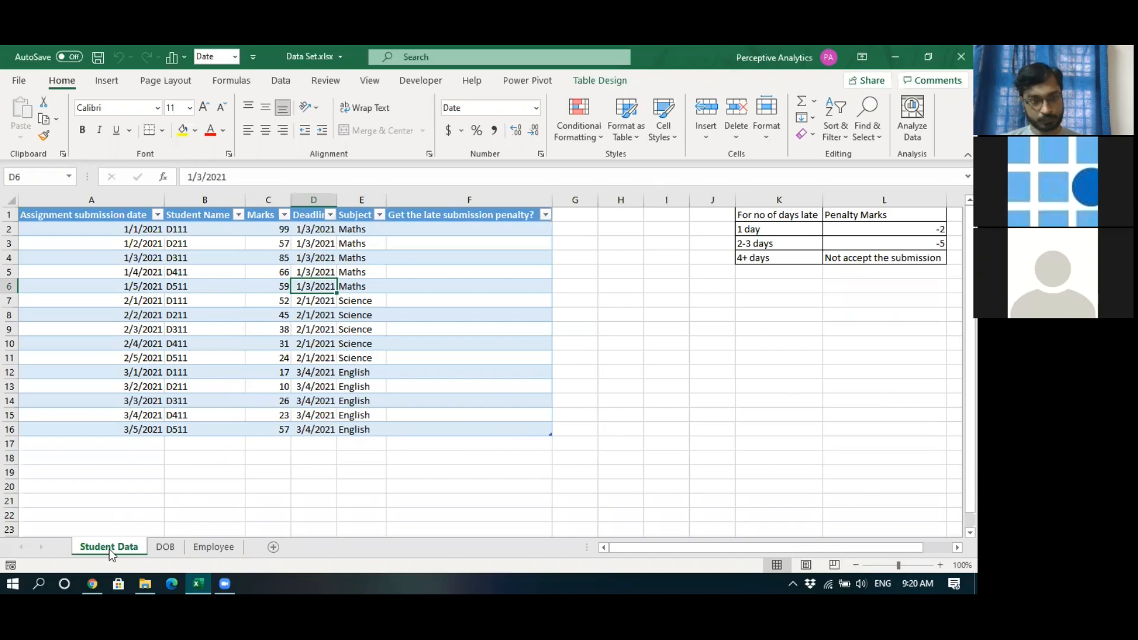
Step: Examine the columns of the student data table and the late-submission penalty rules in K1:L4
left_click(99, 261)
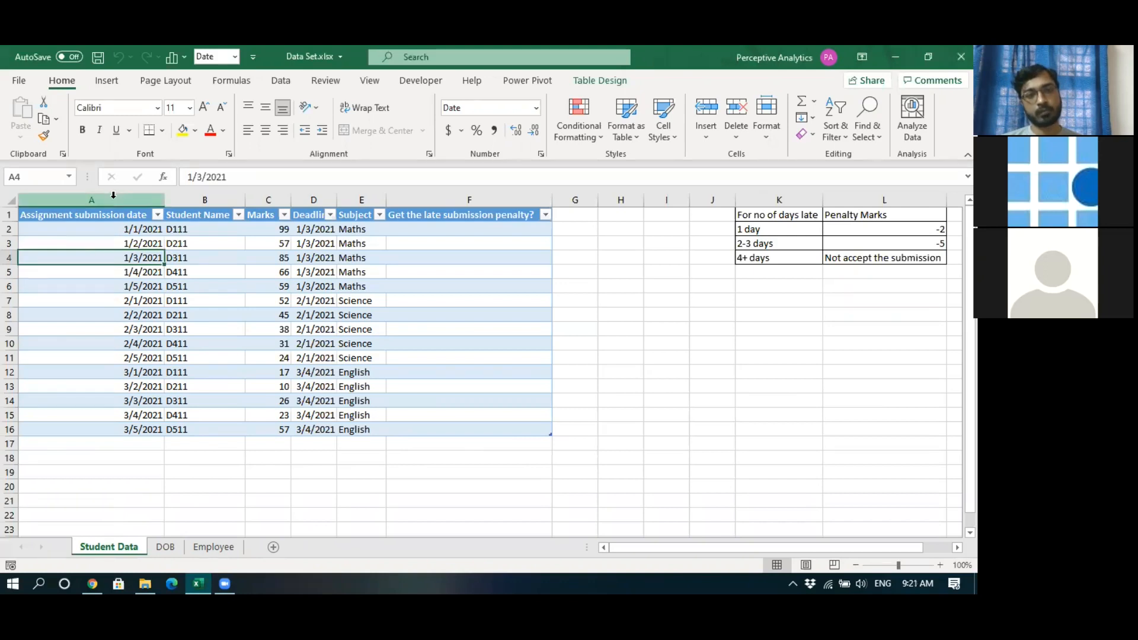
left_click(186, 195)
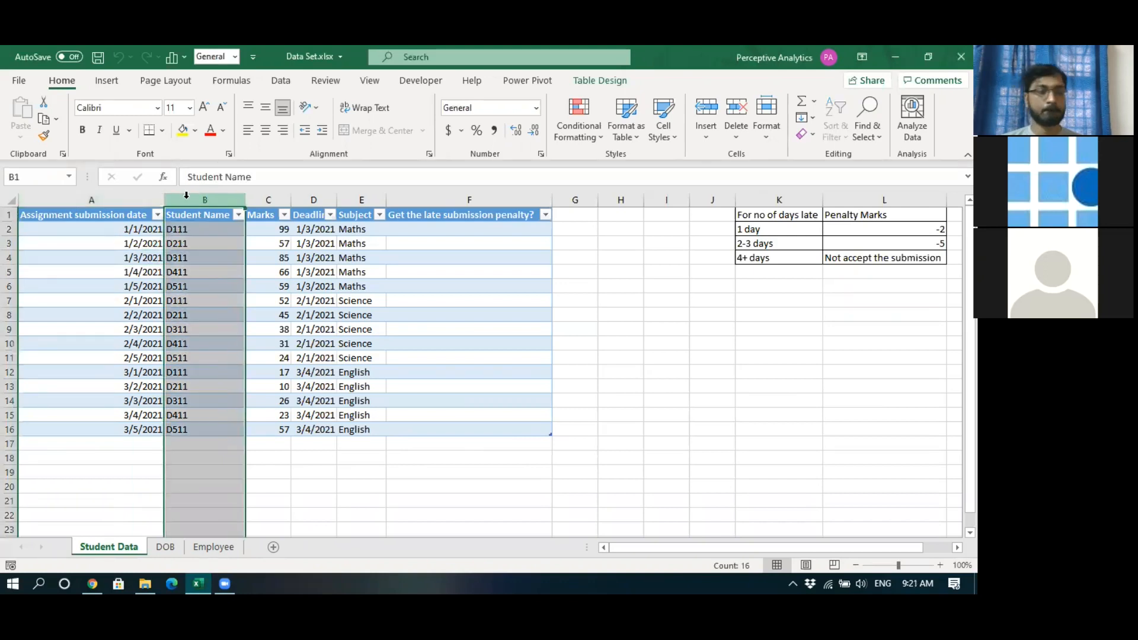
left_click(77, 197)
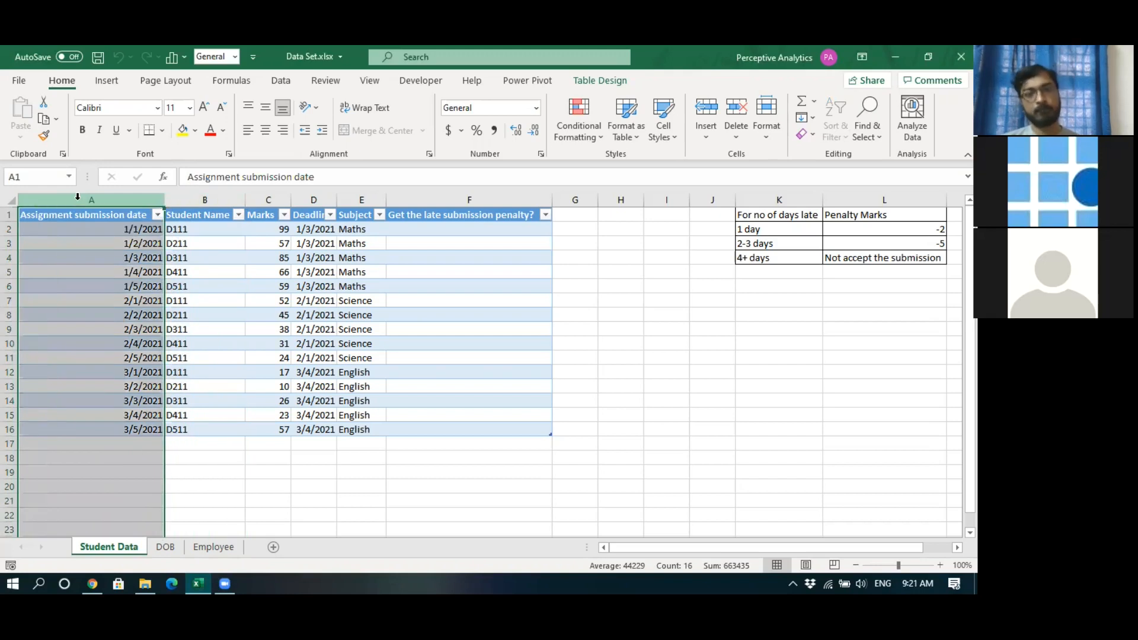
left_click(268, 198)
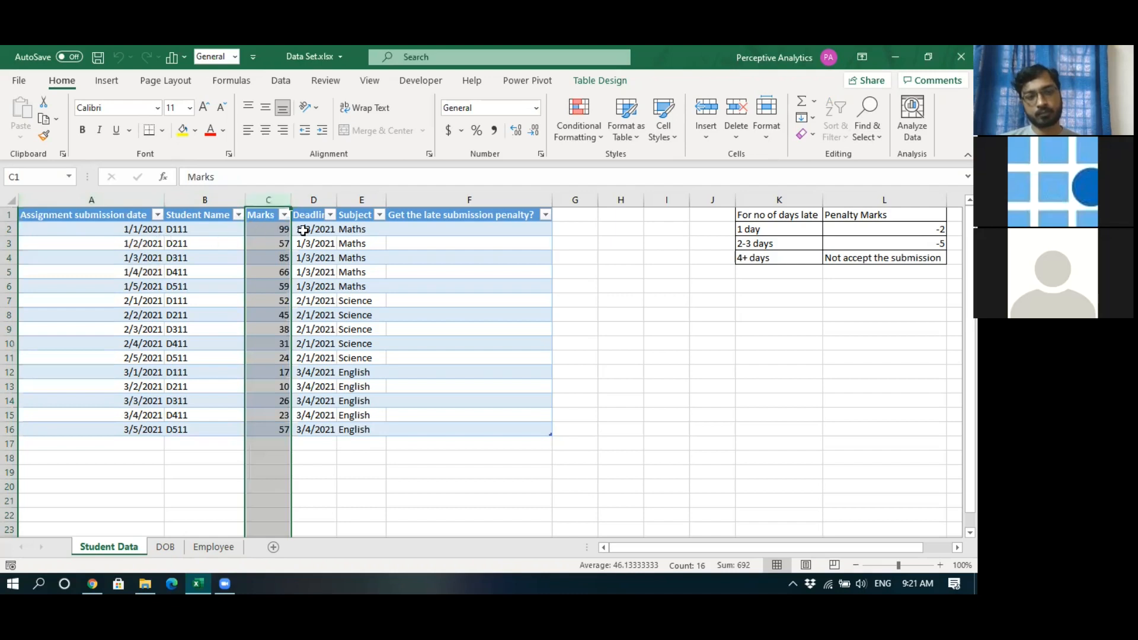
left_click(314, 200)
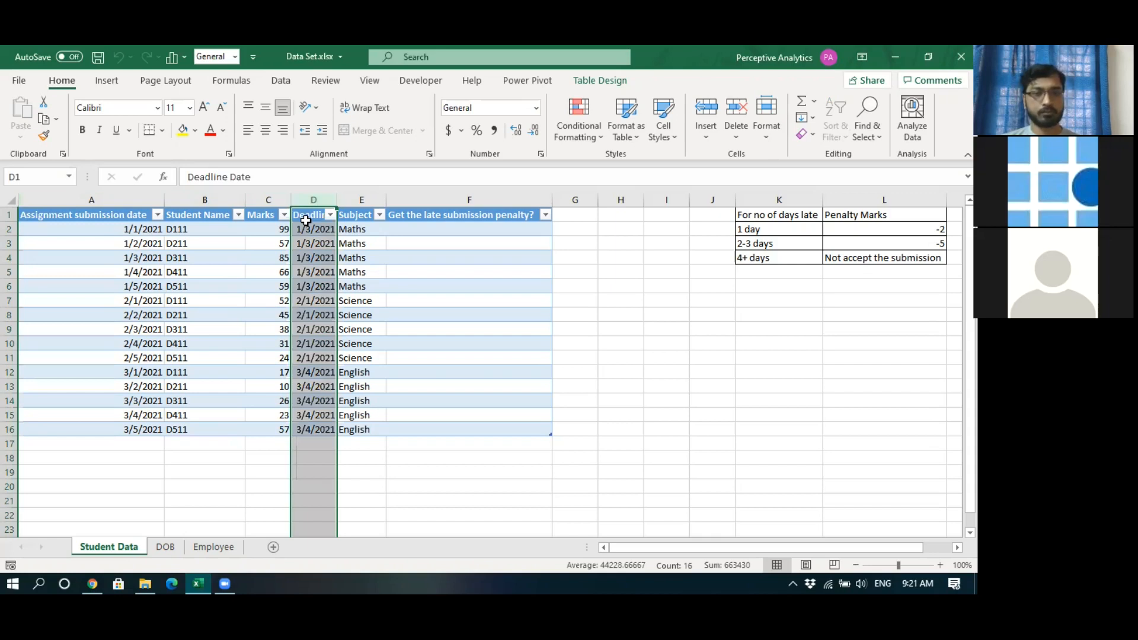
left_click(355, 202)
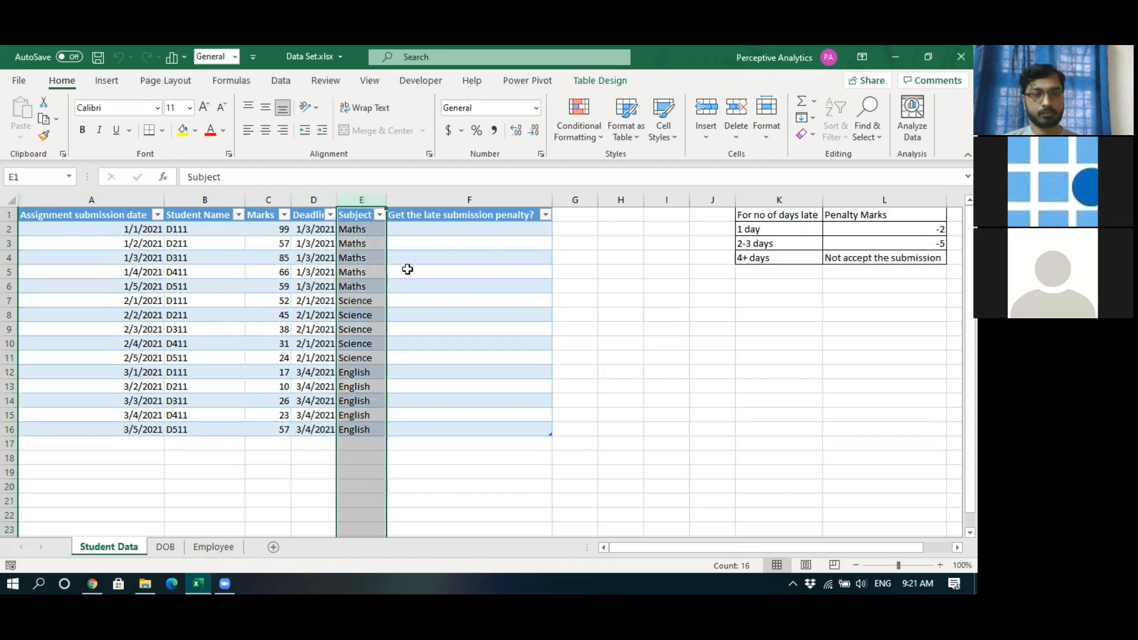
left_click(410, 228)
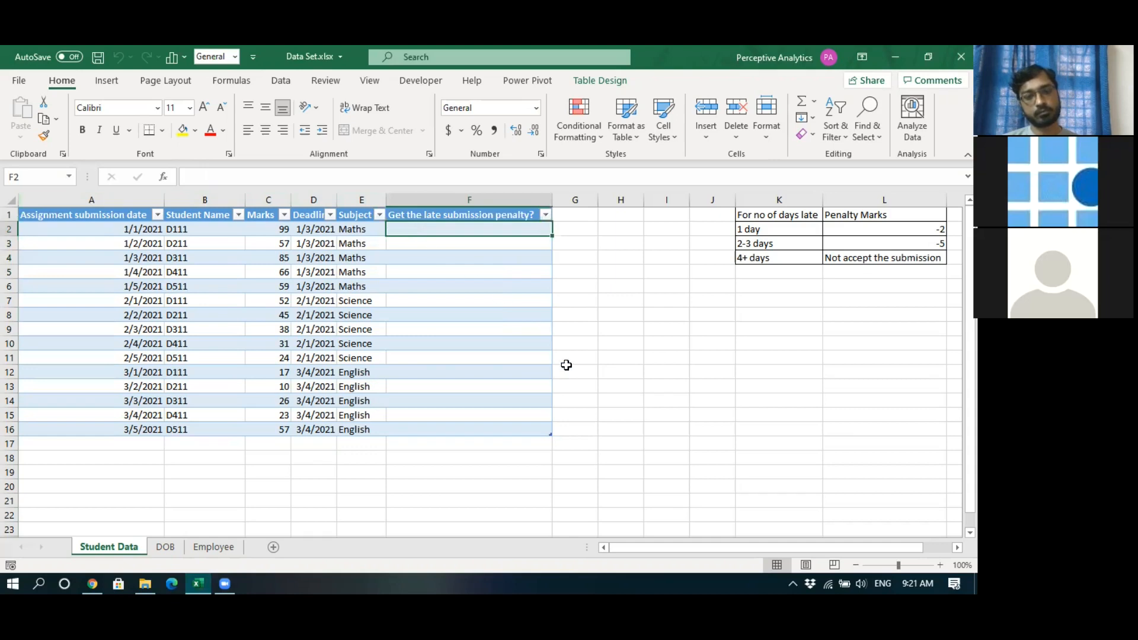
left_click_drag(762, 216, 854, 255)
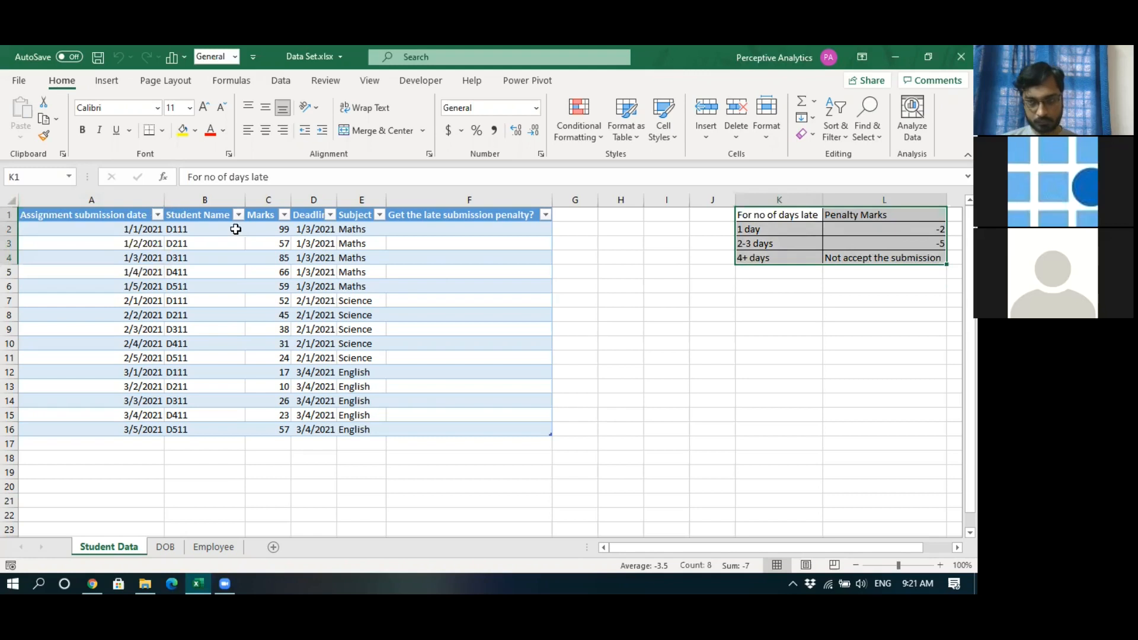
left_click(260, 196)
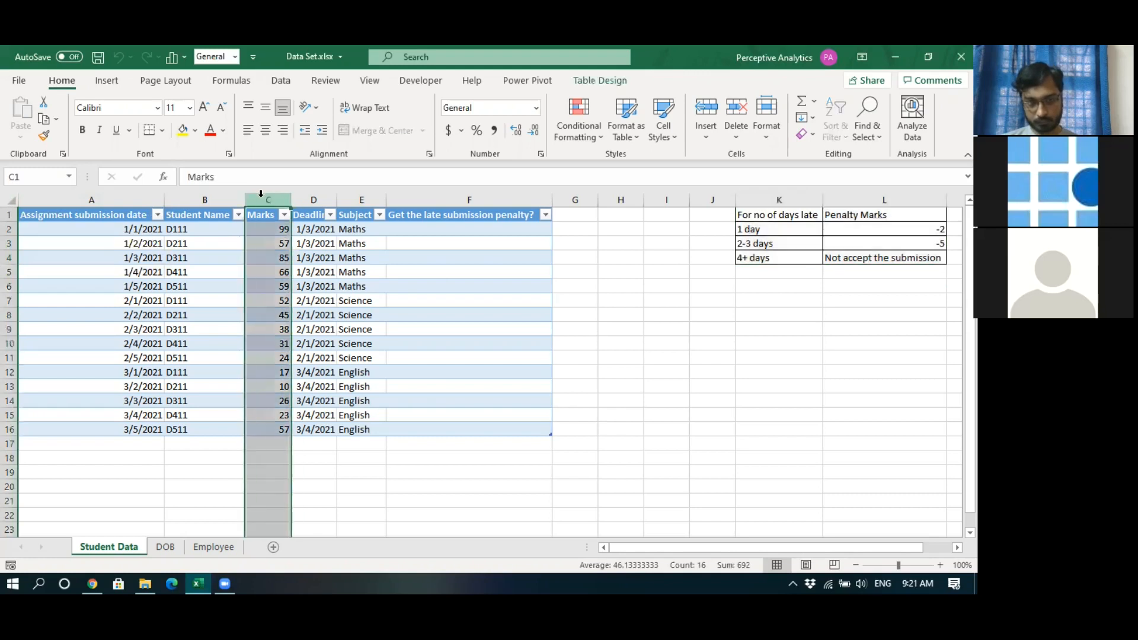
left_click(745, 245)
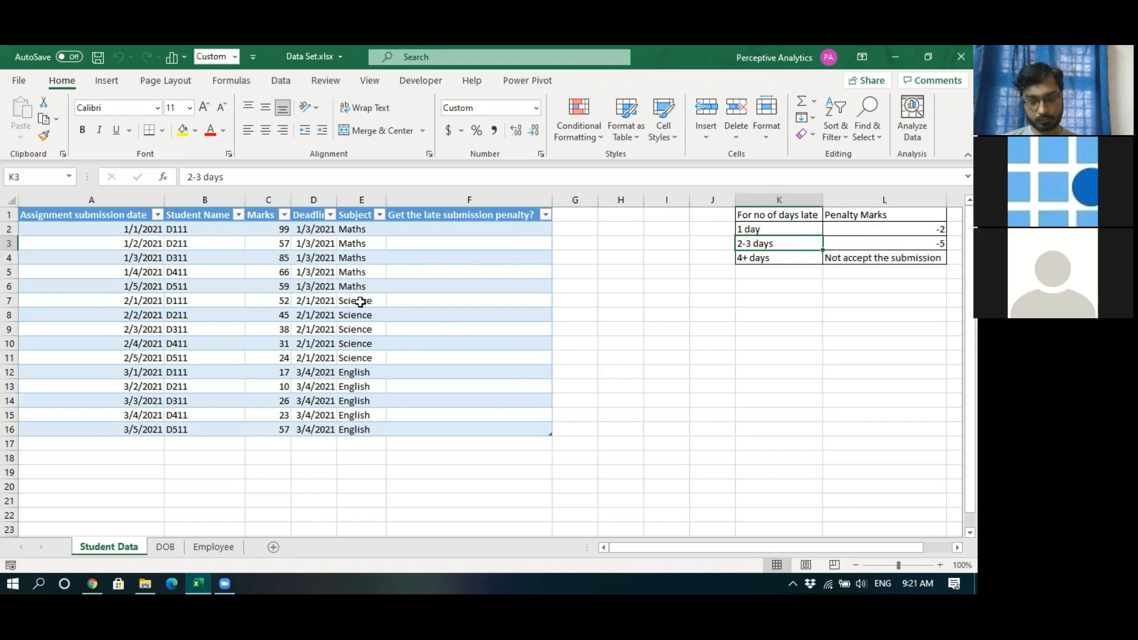
left_click(282, 293)
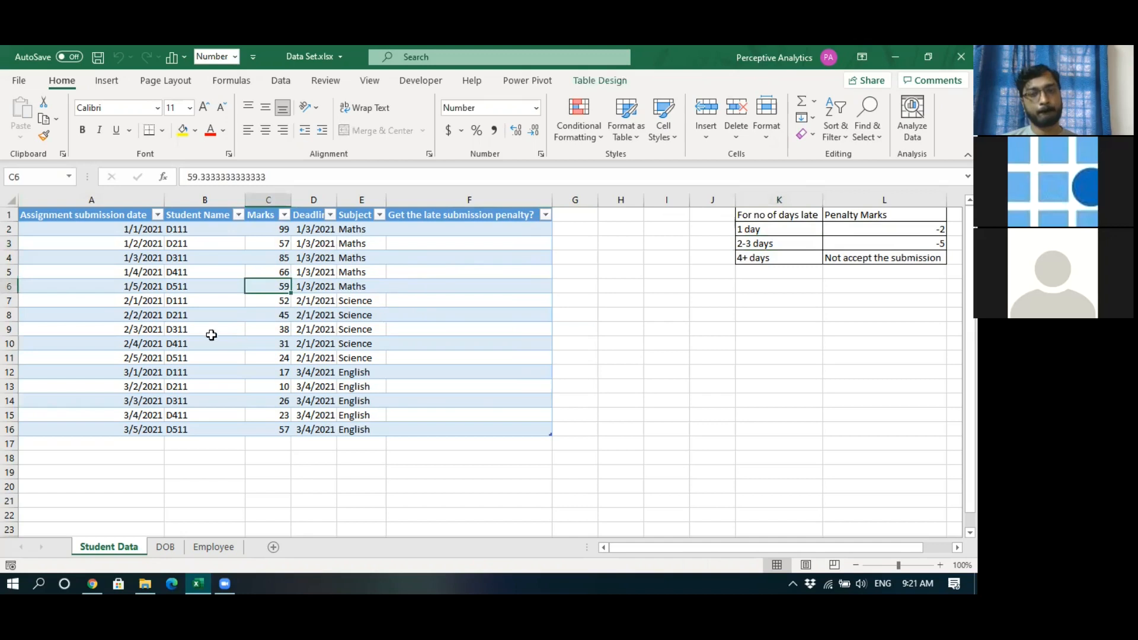
Step: Load the student data table from the worksheet into the Power Query Editor
left_click(218, 310)
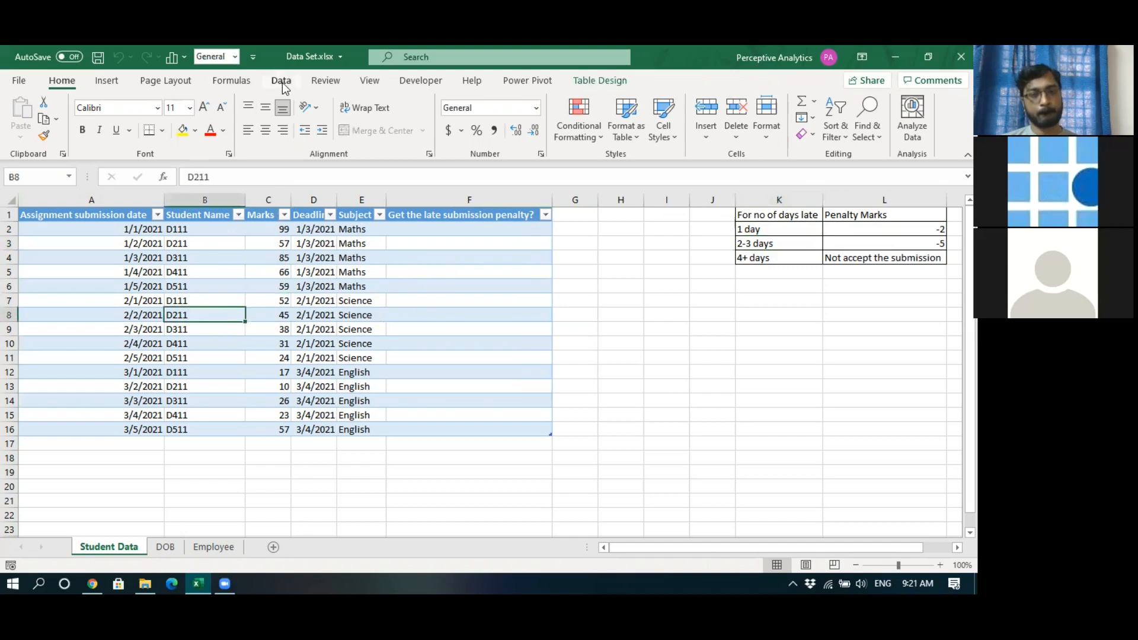
left_click(283, 82)
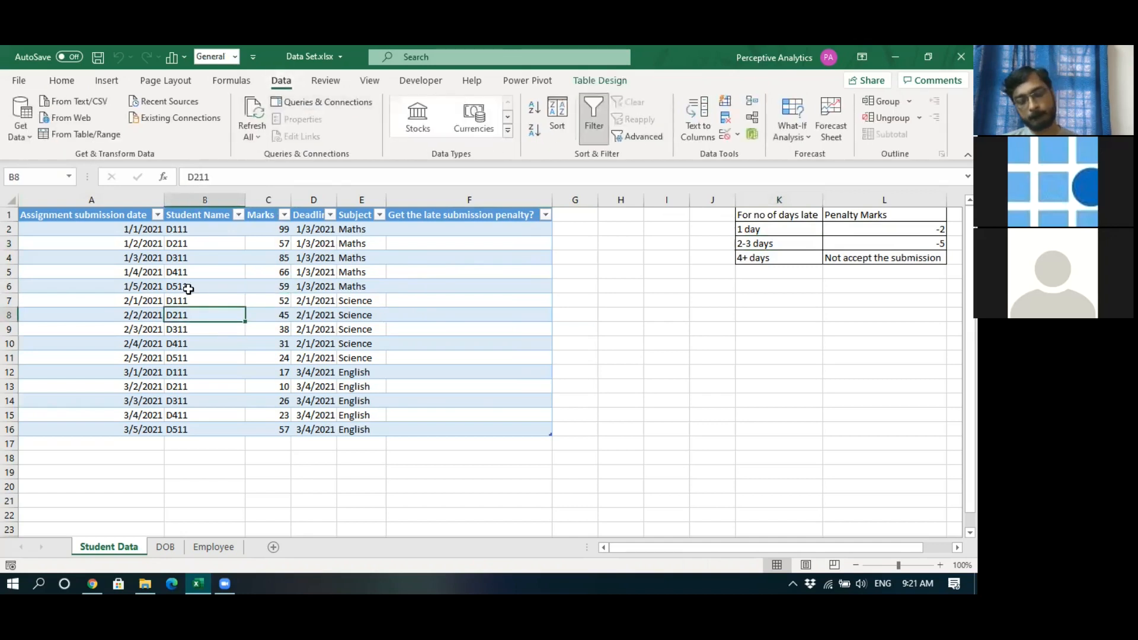
left_click(65, 133)
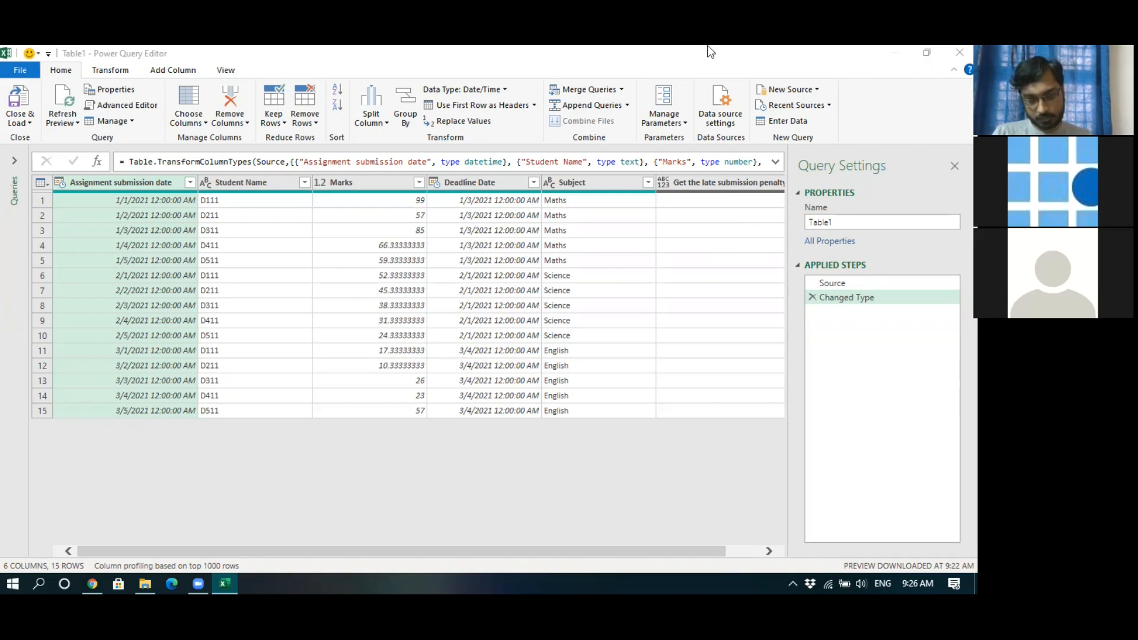
Step: Examine the source worksheet behind the editor and the Deadline Date, Assignment submission date and late submission penalty columns in the query preview
left_click_drag(723, 59, 583, 327)
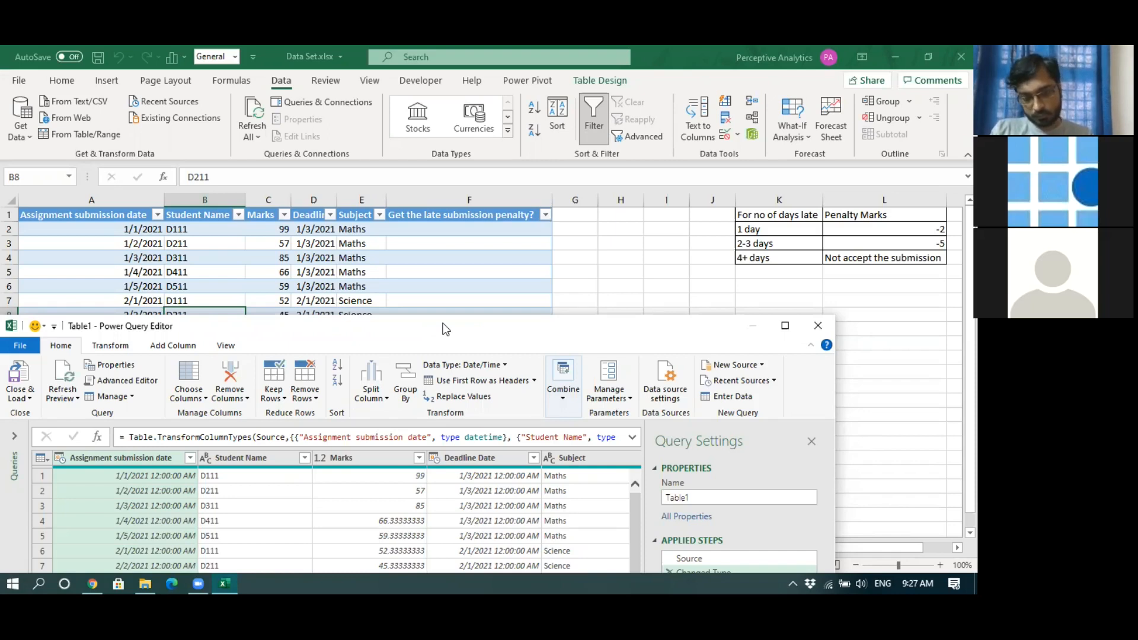
left_click_drag(443, 318, 465, 45)
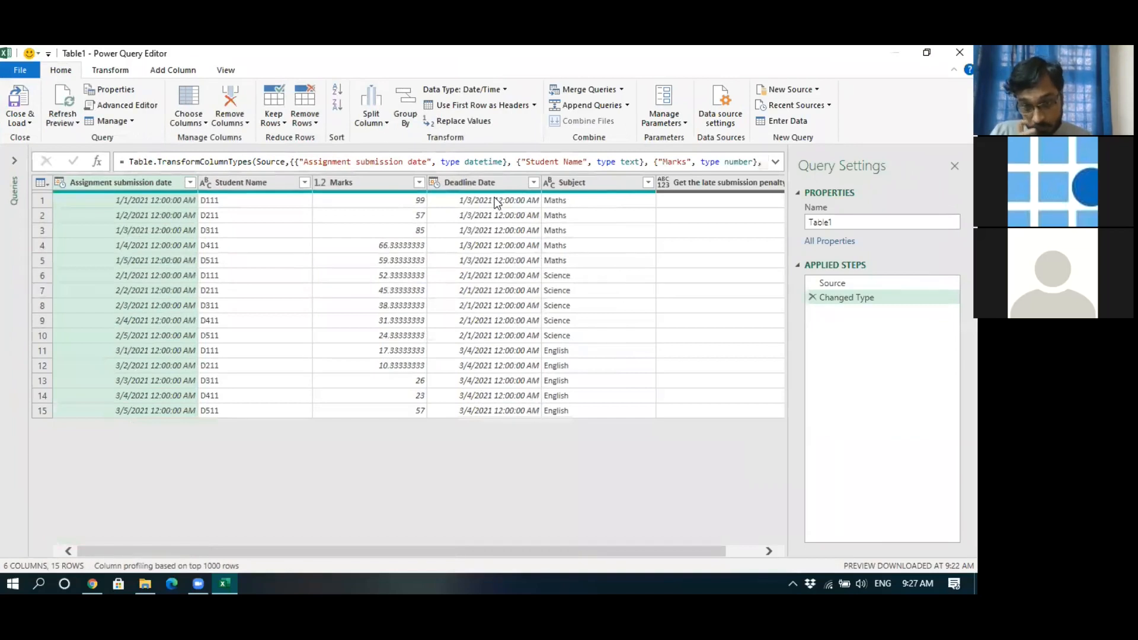
left_click(473, 231)
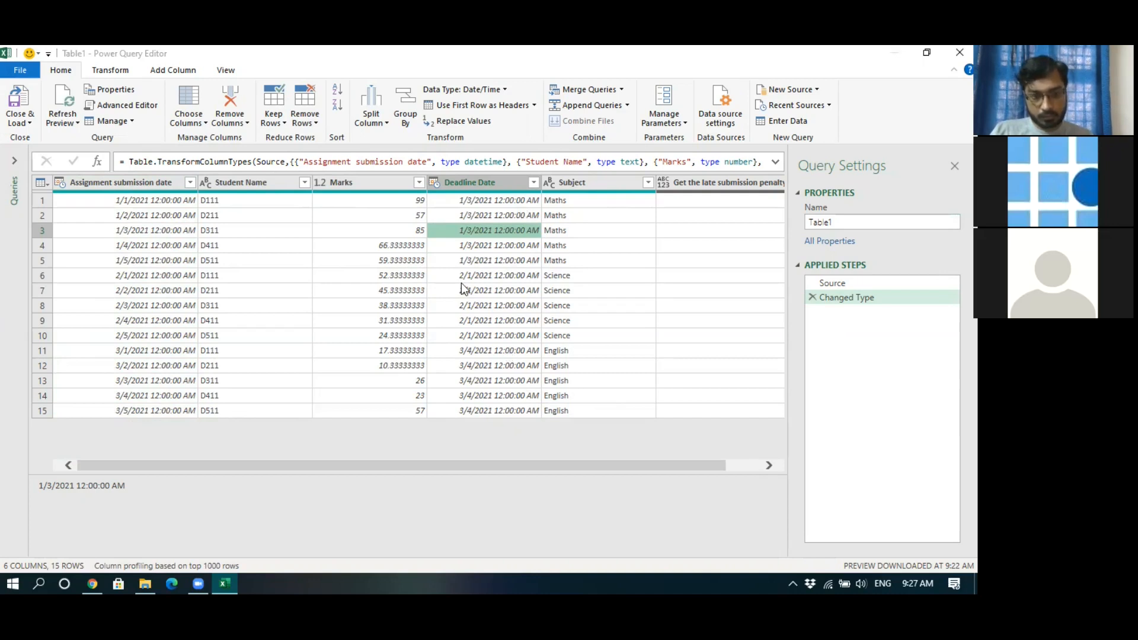
left_click(470, 261)
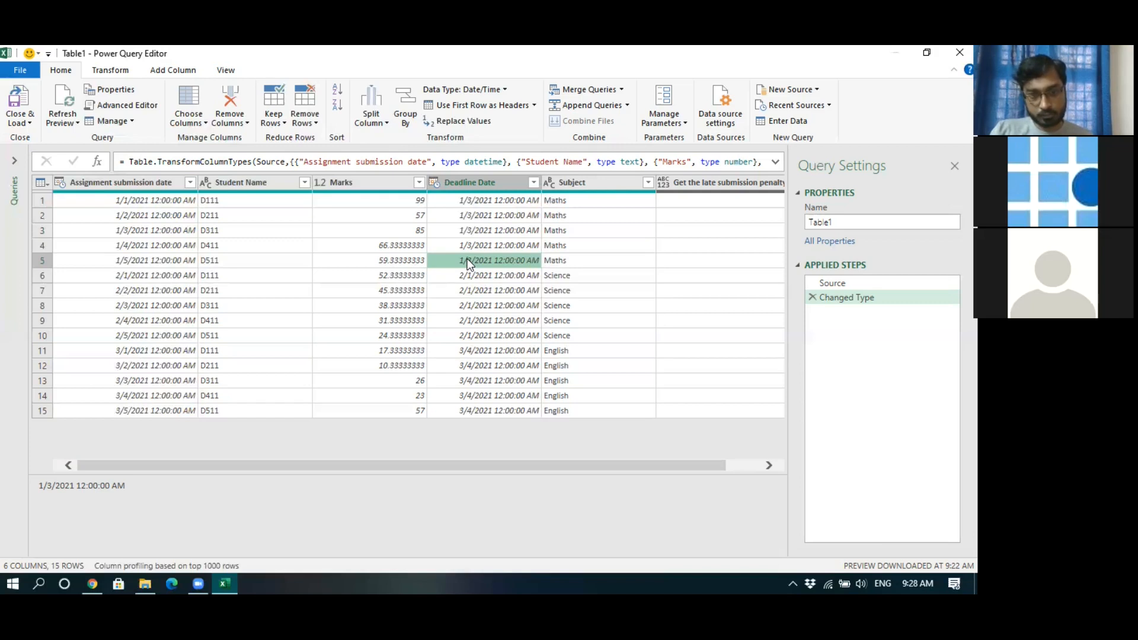
left_click_drag(514, 465, 544, 461)
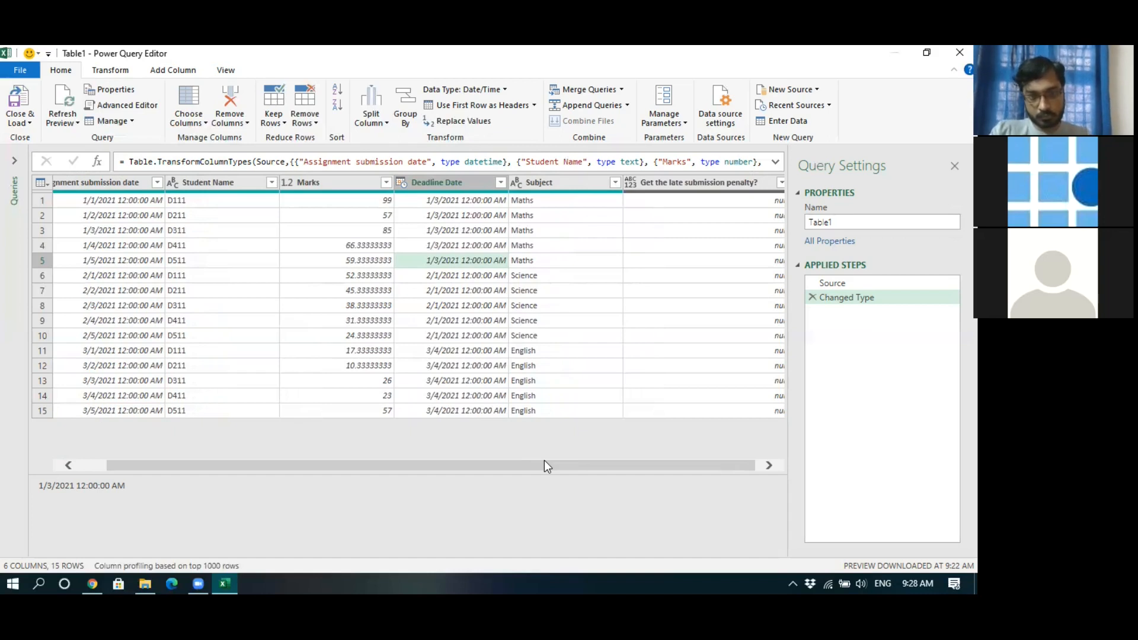
left_click(453, 182)
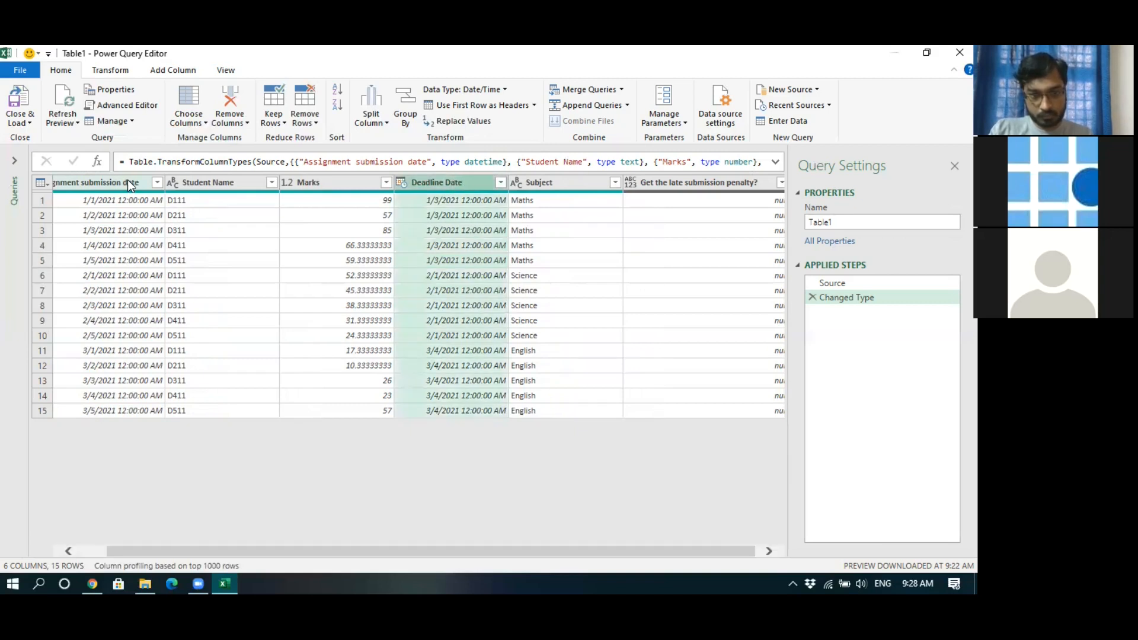
left_click(126, 181)
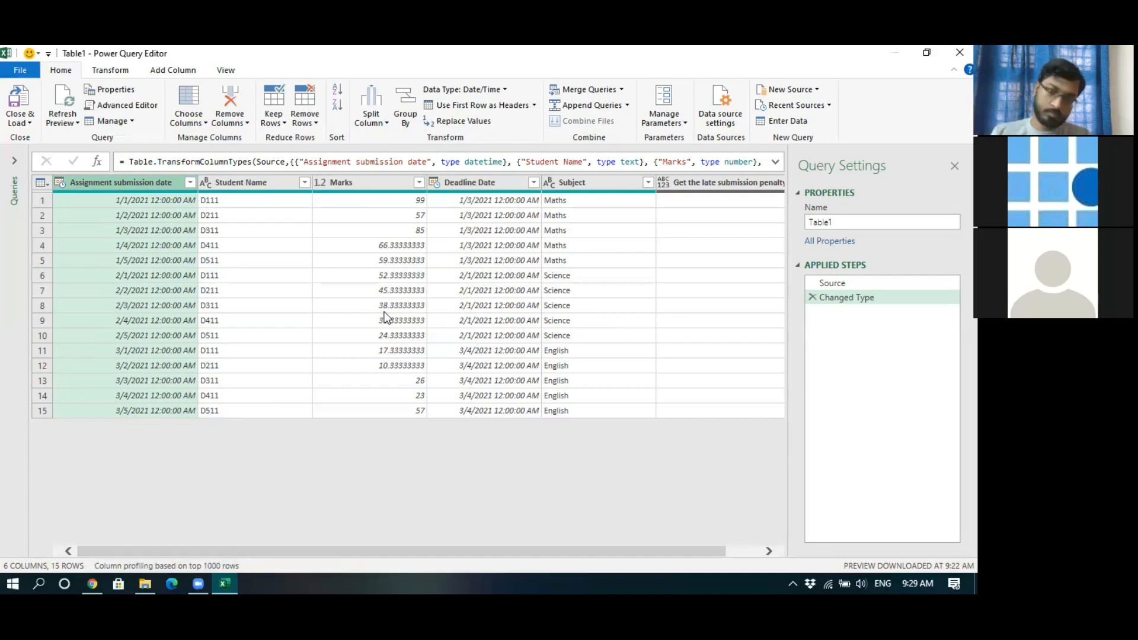
left_click_drag(333, 553, 424, 542)
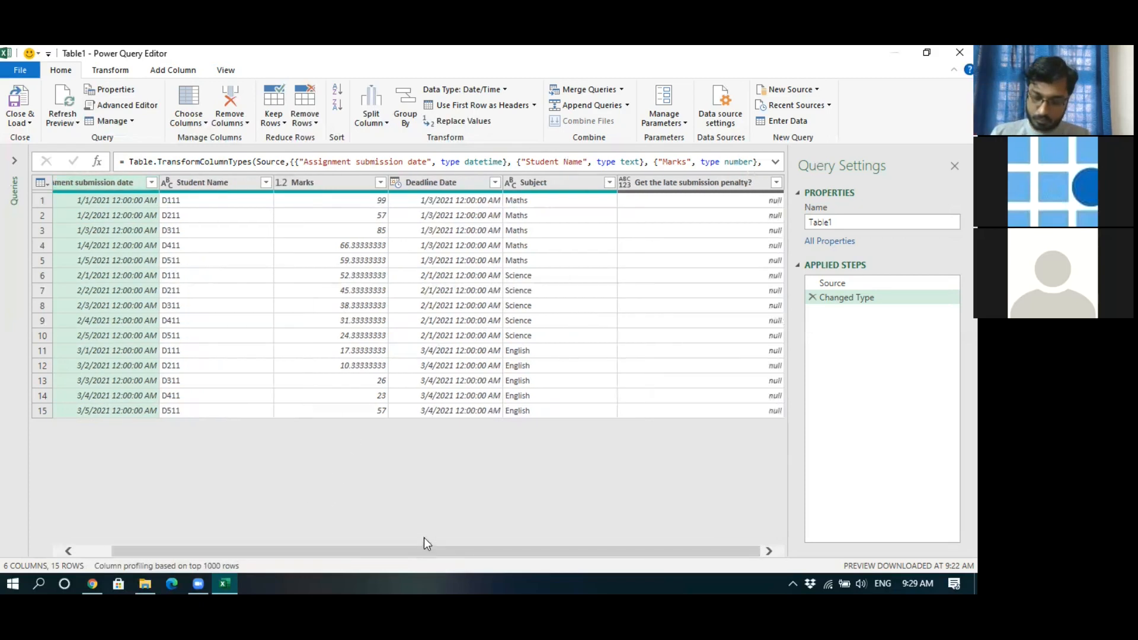
Step: Add a custom column named "-Marks" with the formula -1*[Marks]
left_click(175, 69)
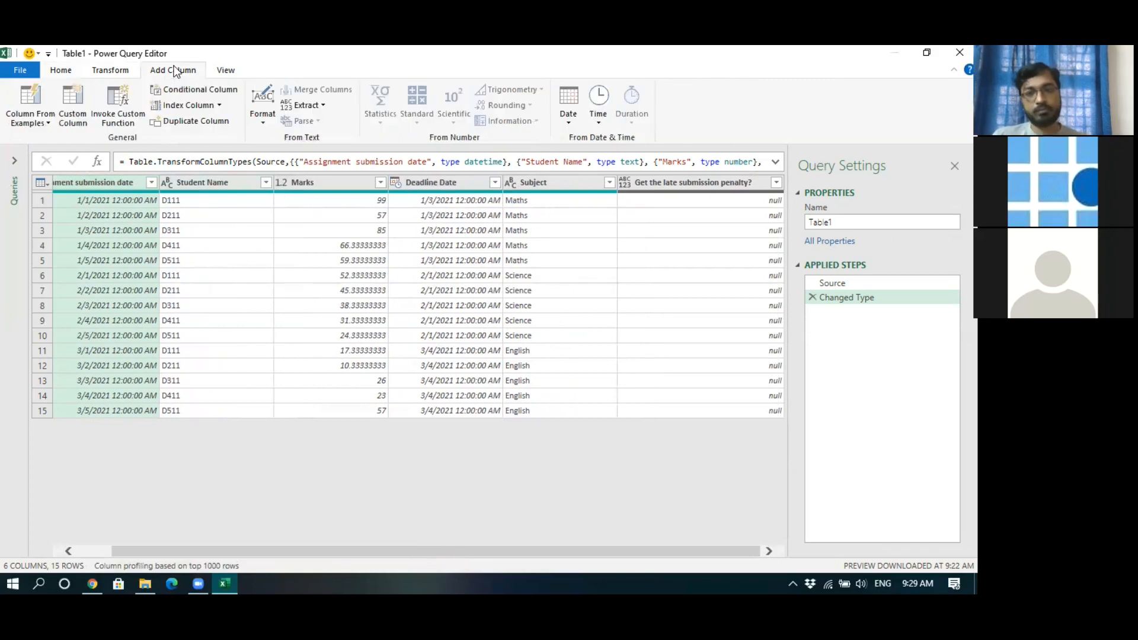
left_click(75, 103)
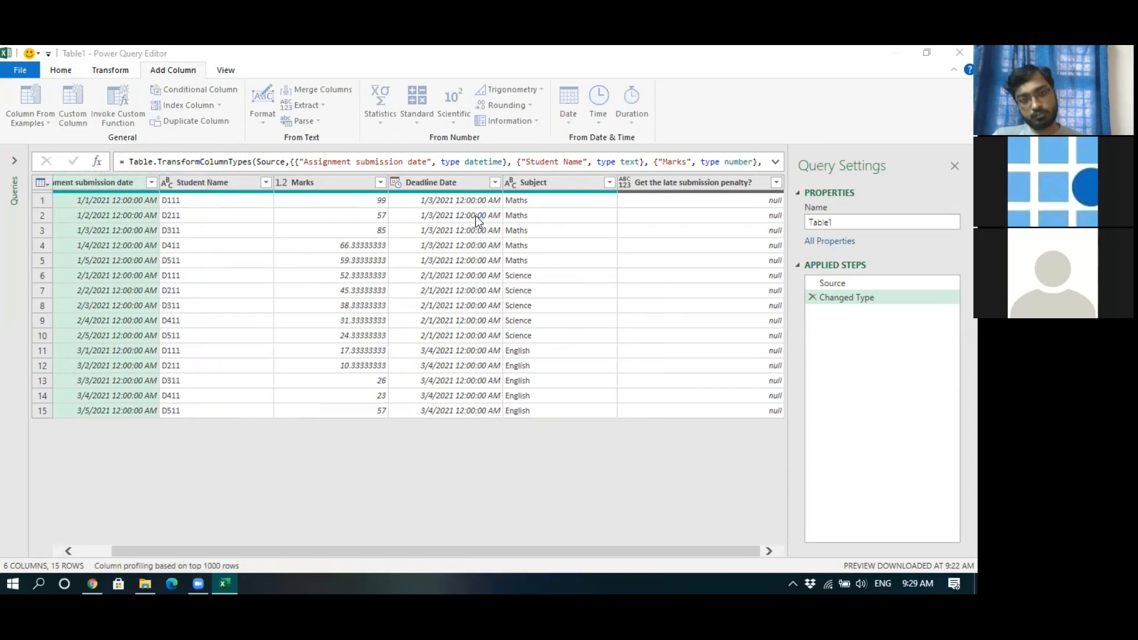
type("-M")
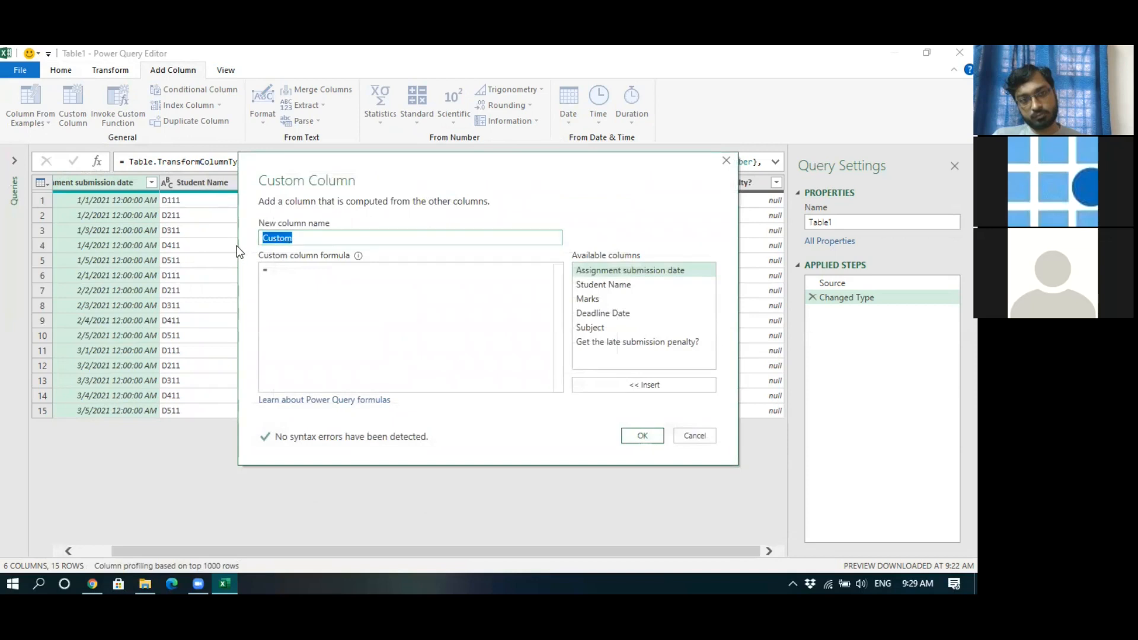
type("arks")
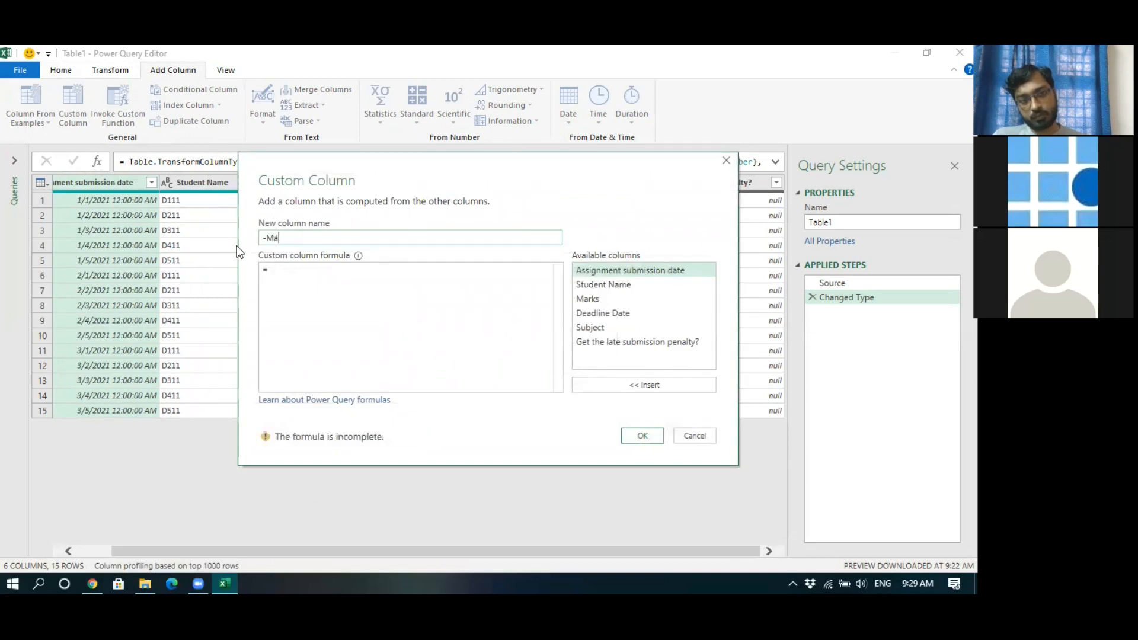
left_click(278, 272)
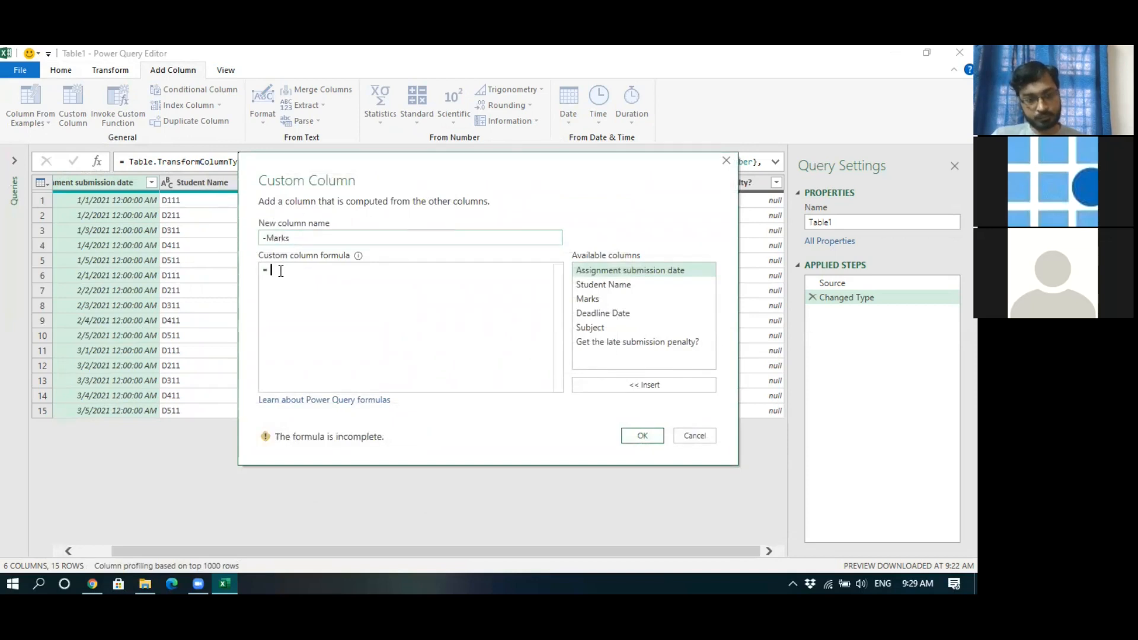
type("-*")
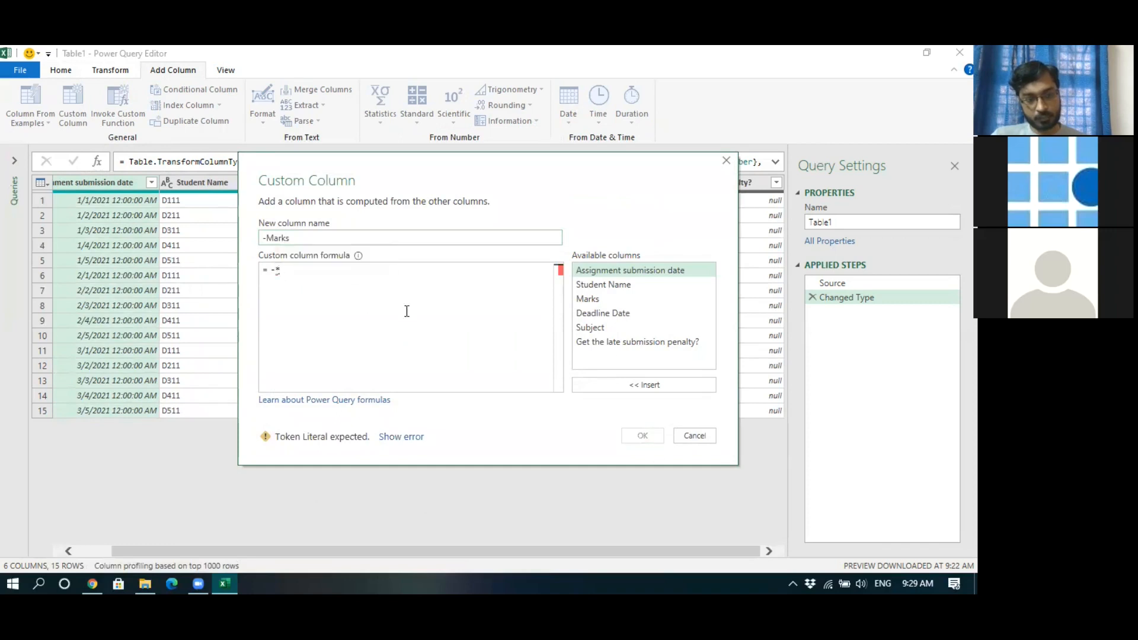
double_click(579, 300)
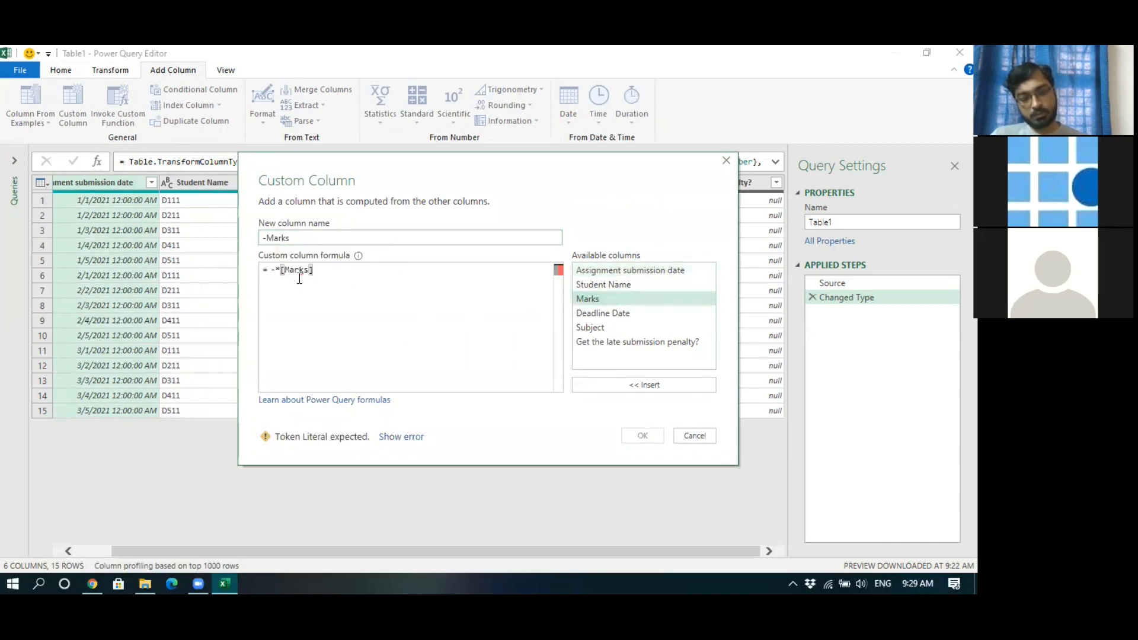
left_click(276, 269)
key("Delete")
type("1*")
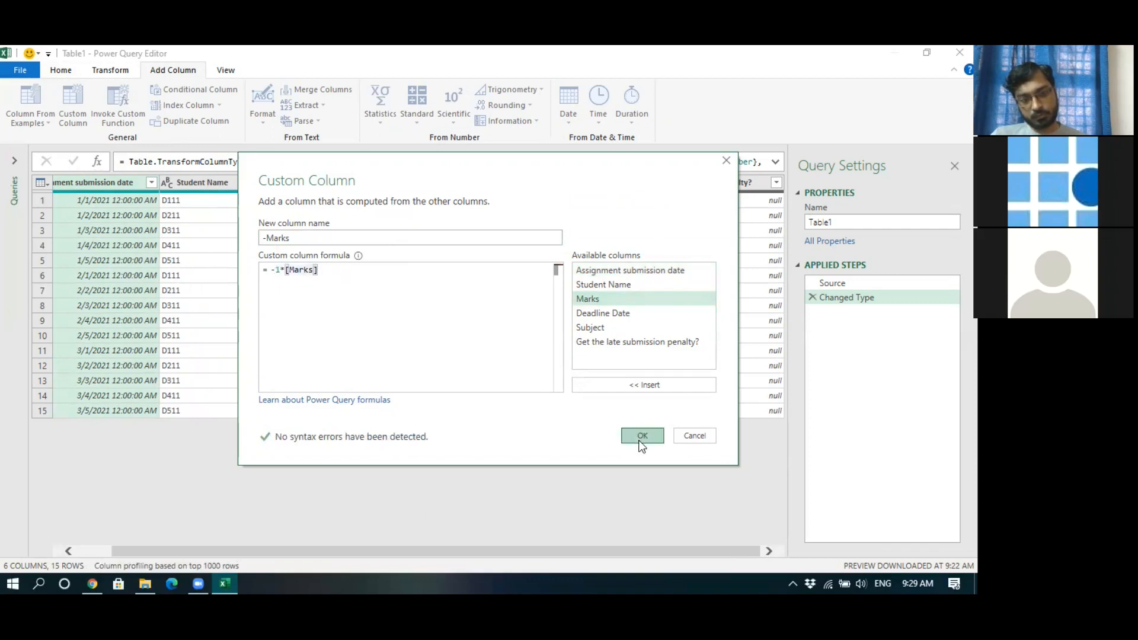
key("Return")
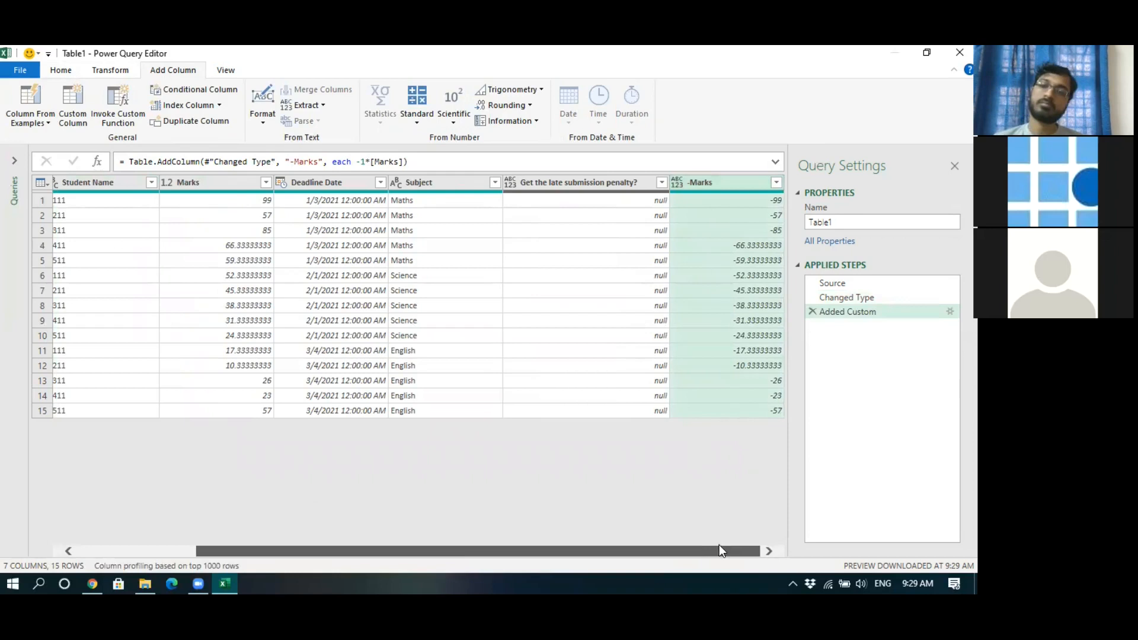
Step: Add a custom column named "No of days late" with the formula [Assignment submission date]-[Deadline Date]
left_click(75, 112)
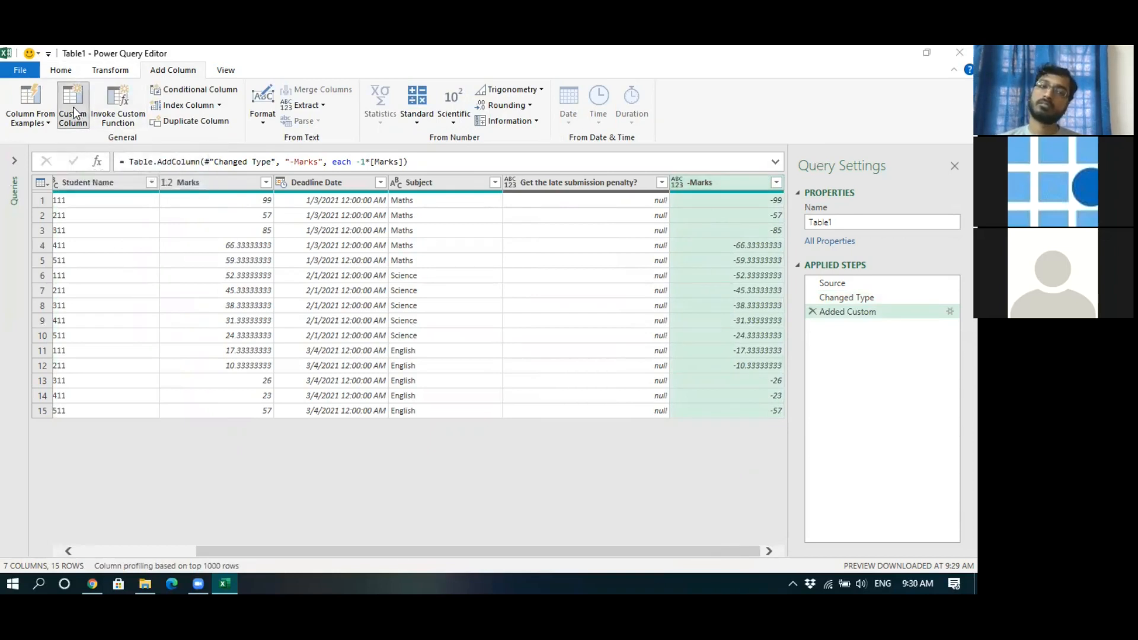
double_click(295, 241)
type("No of d")
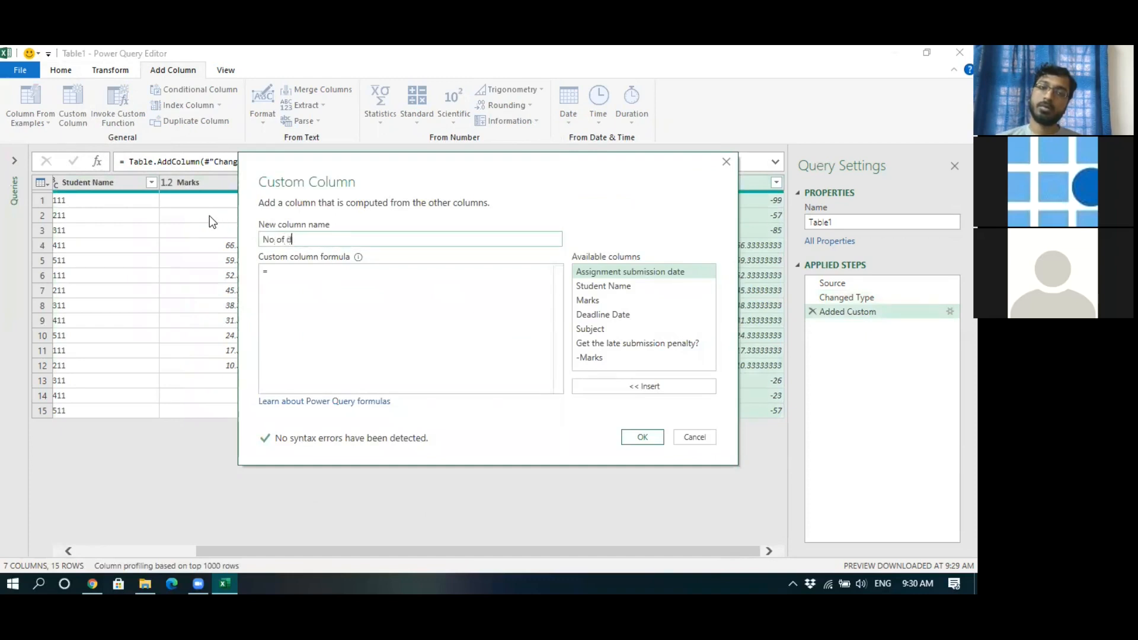
type("ays late")
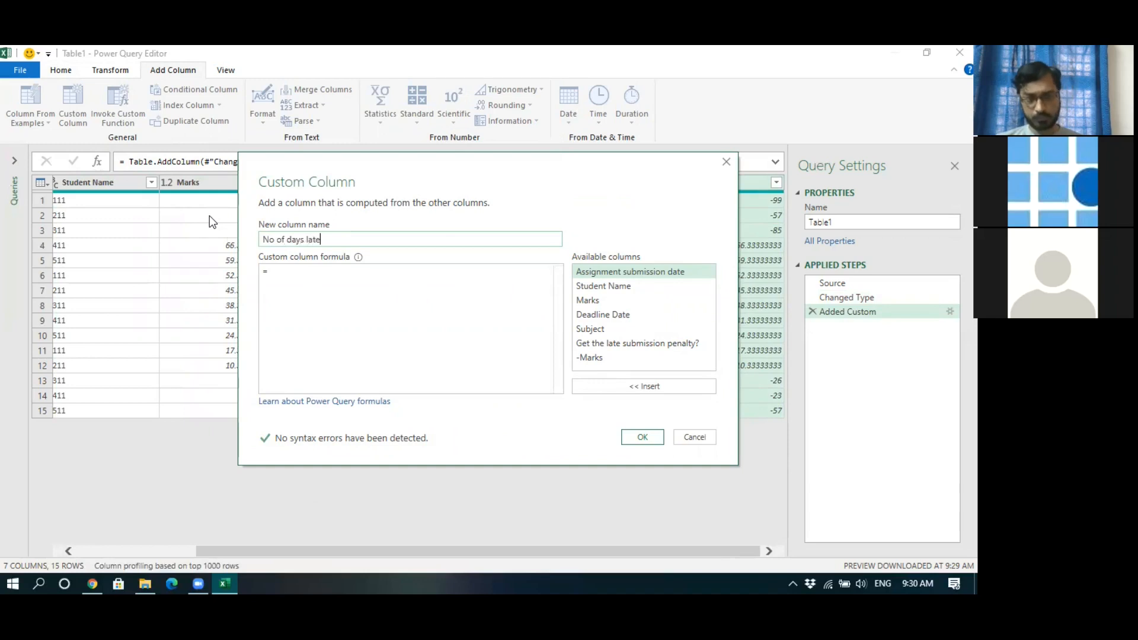
left_click(304, 277)
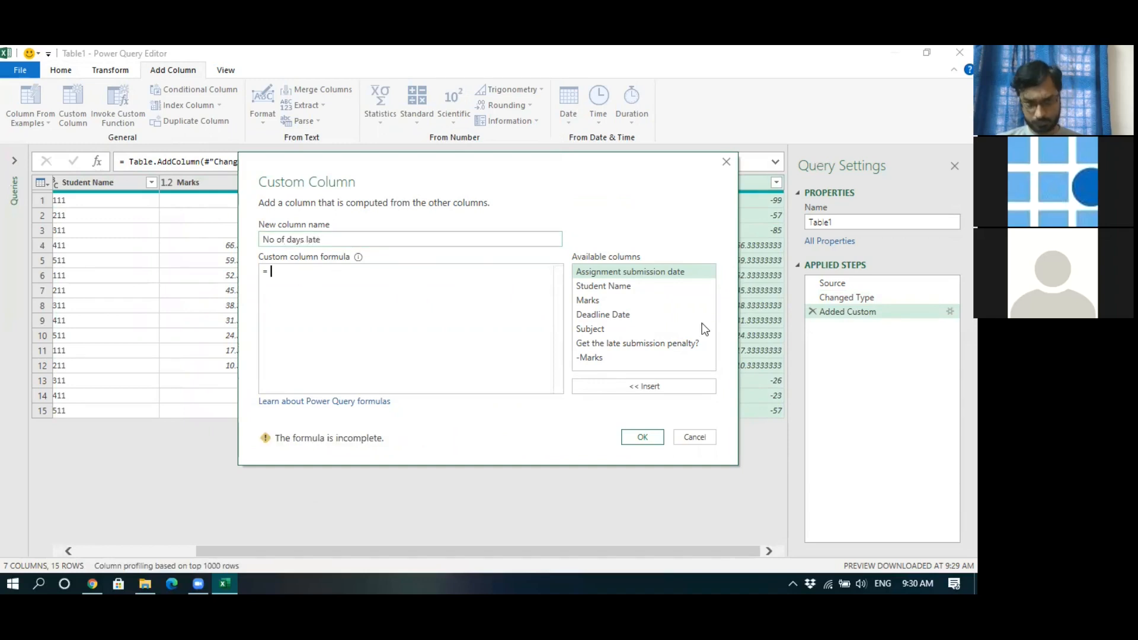
double_click(616, 271)
type("-")
left_click(595, 315)
double_click(595, 315)
left_click(629, 437)
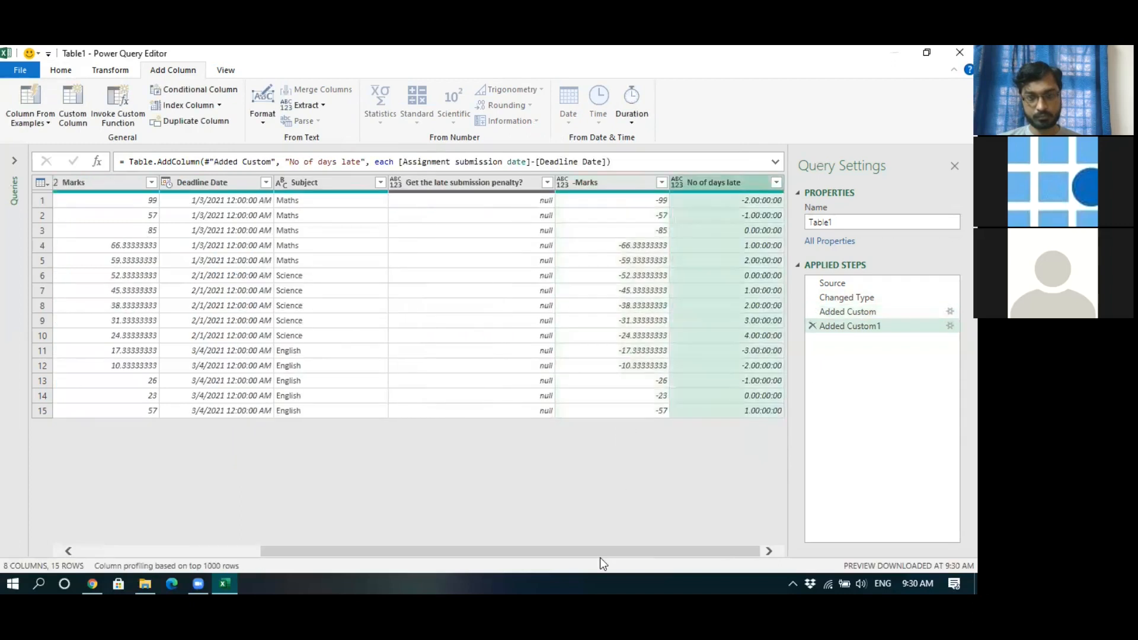
Step: Compare the No of days late values of the first five rows with their assignment submission dates and deadlines
left_click(722, 205)
left_click(723, 216)
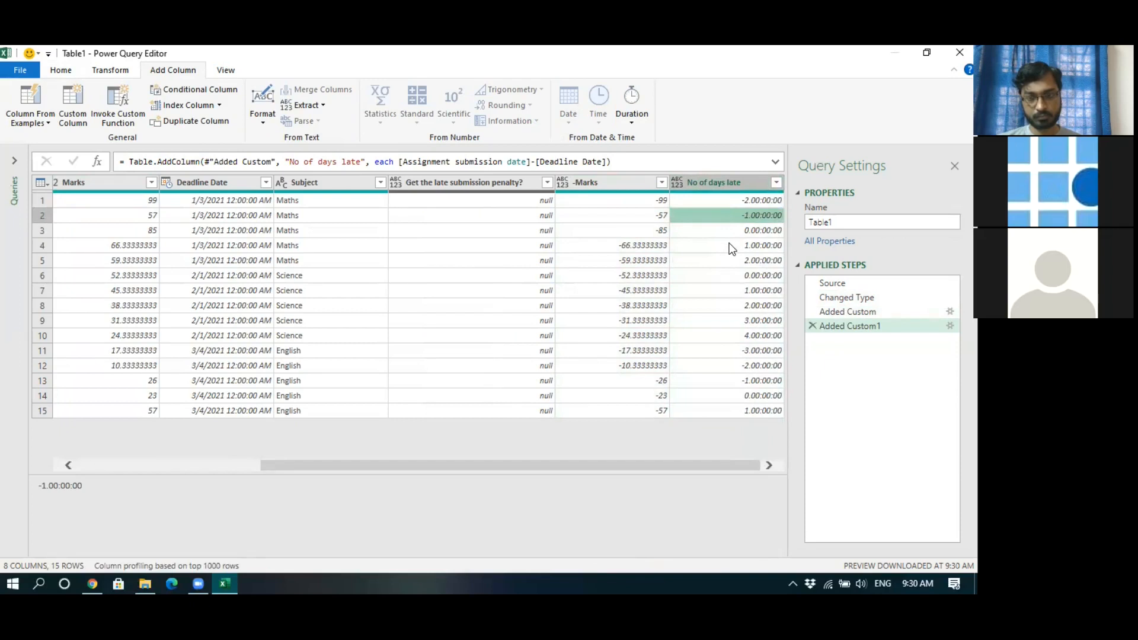
left_click_drag(605, 465, 315, 468)
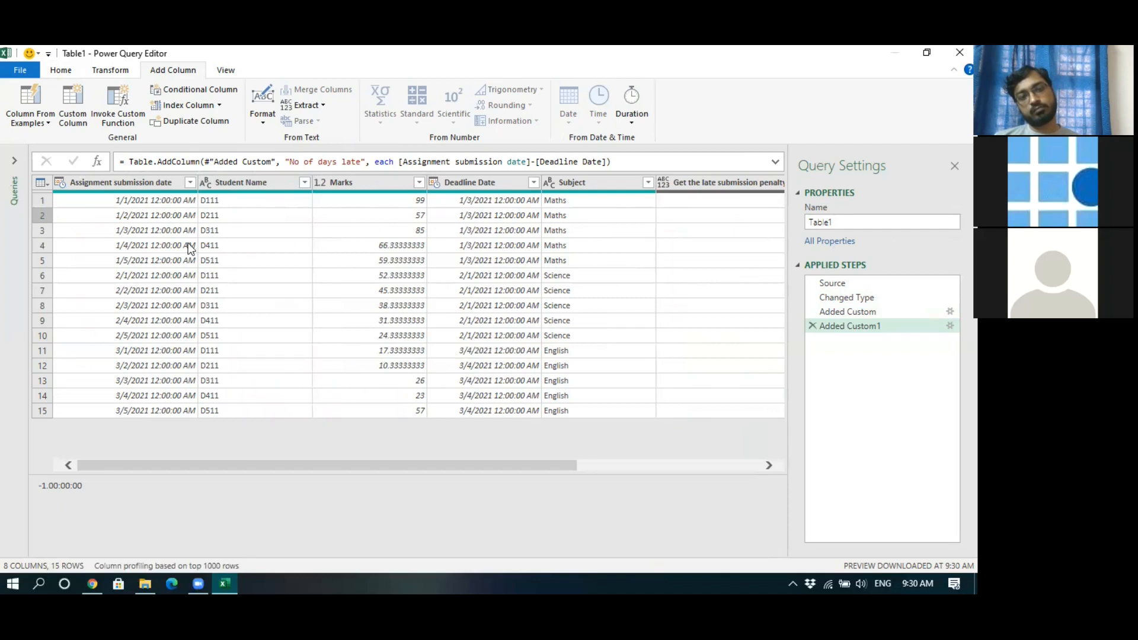
left_click(132, 216)
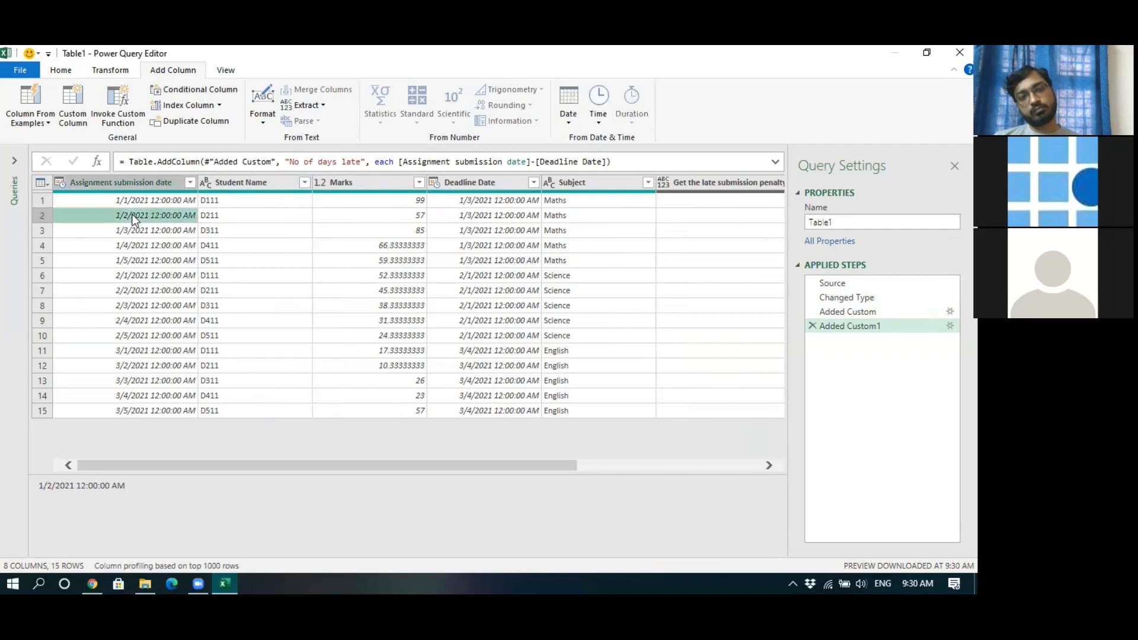
left_click(142, 232)
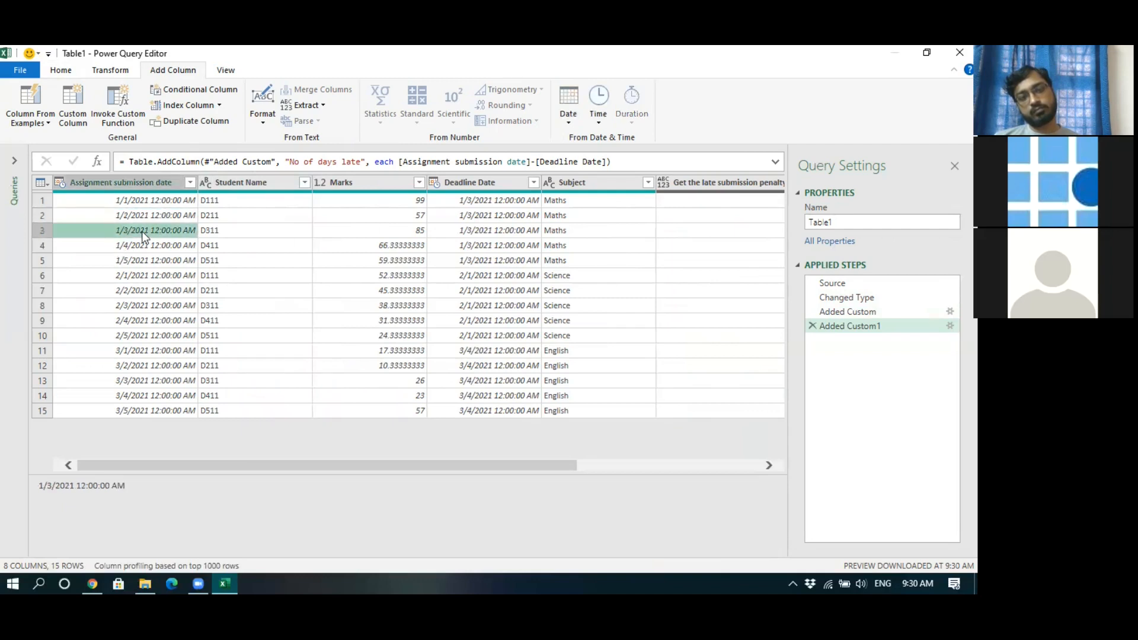
left_click(144, 244)
left_click(146, 260)
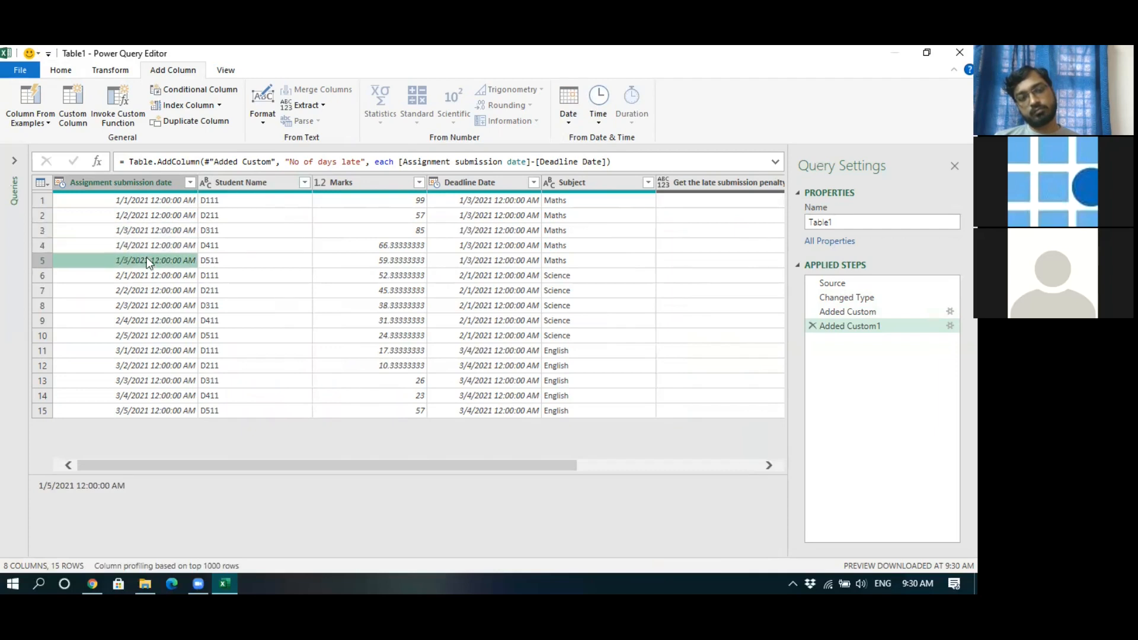
left_click_drag(194, 467, 574, 372)
left_click(721, 207)
left_click(724, 215)
left_click(728, 229)
left_click(731, 247)
left_click(727, 260)
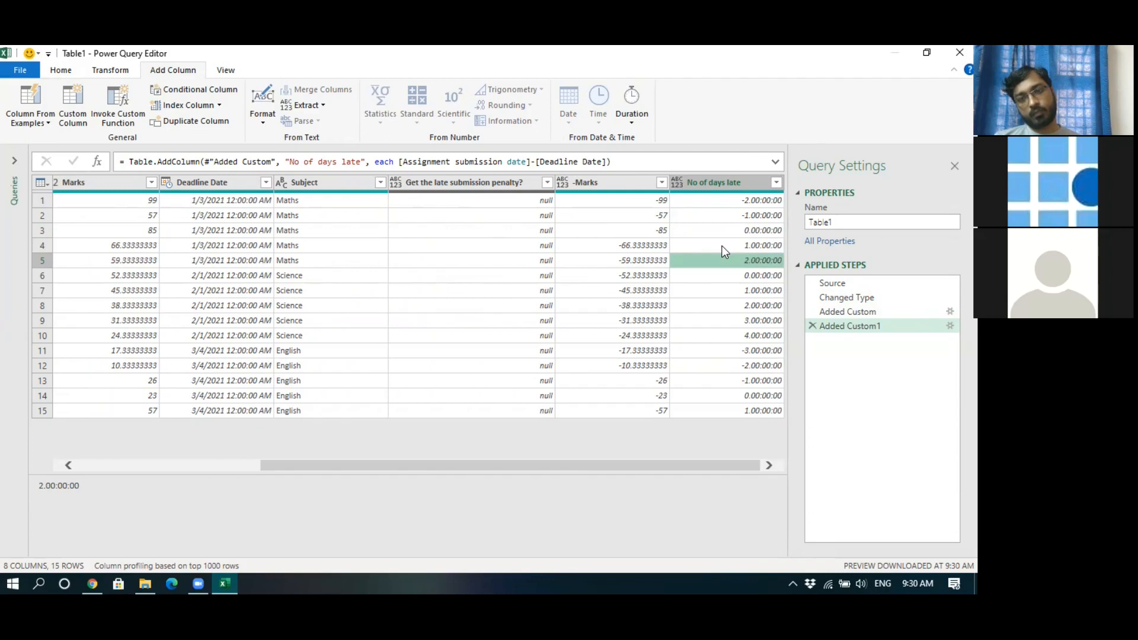
left_click(736, 244)
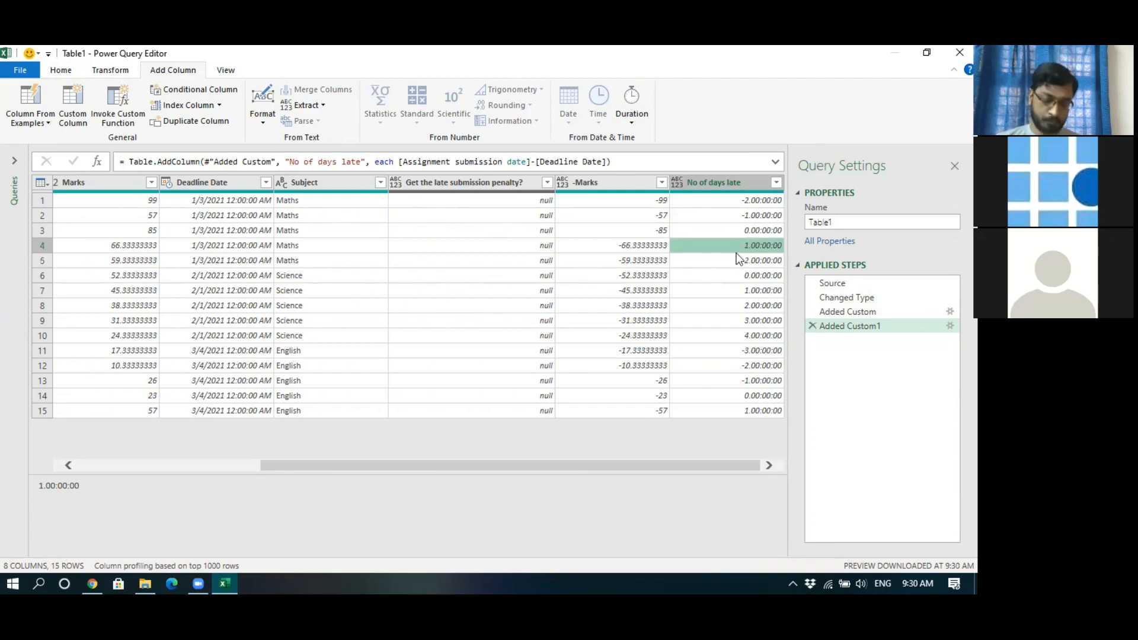
left_click(737, 260)
Step: Change the data type of the No of days late column to Whole Number
left_click(676, 182)
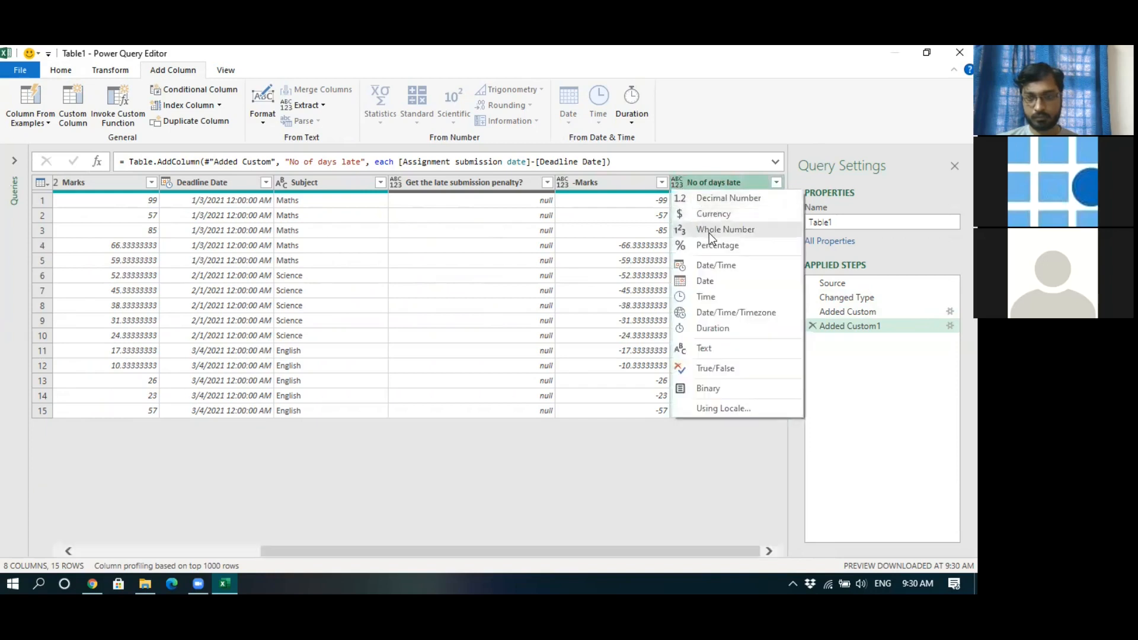
left_click(709, 231)
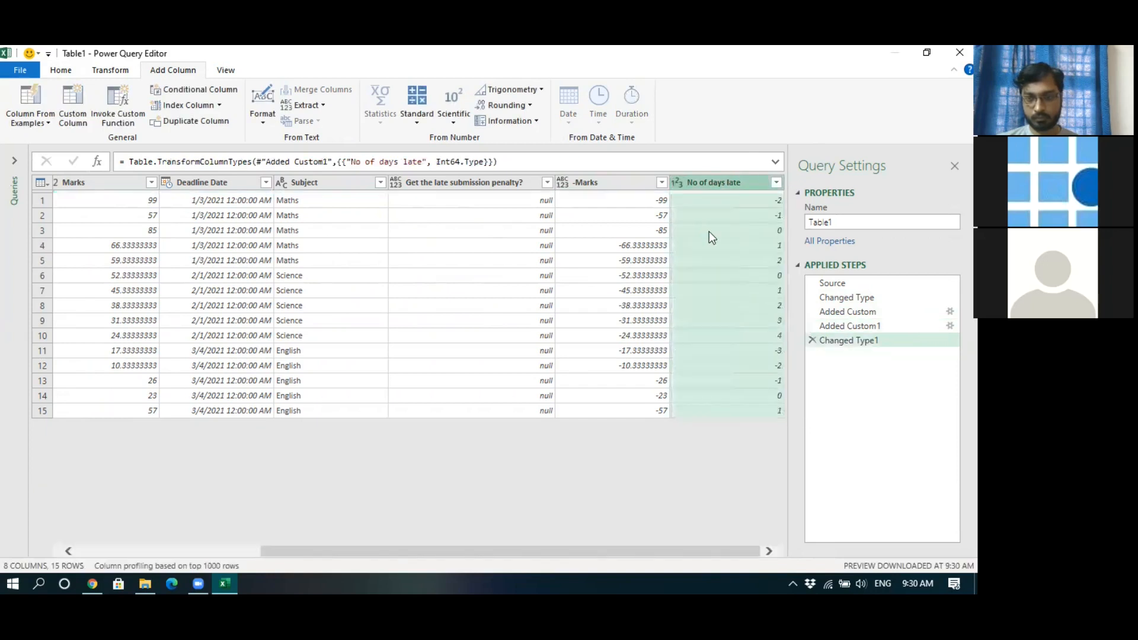
left_click(731, 282)
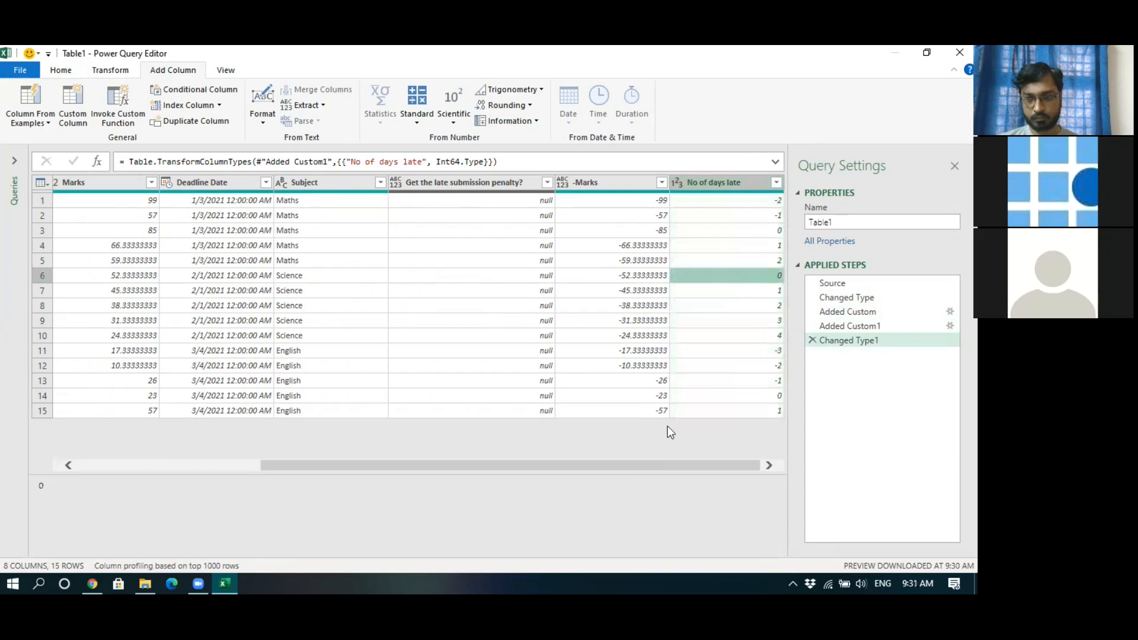
left_click(626, 466)
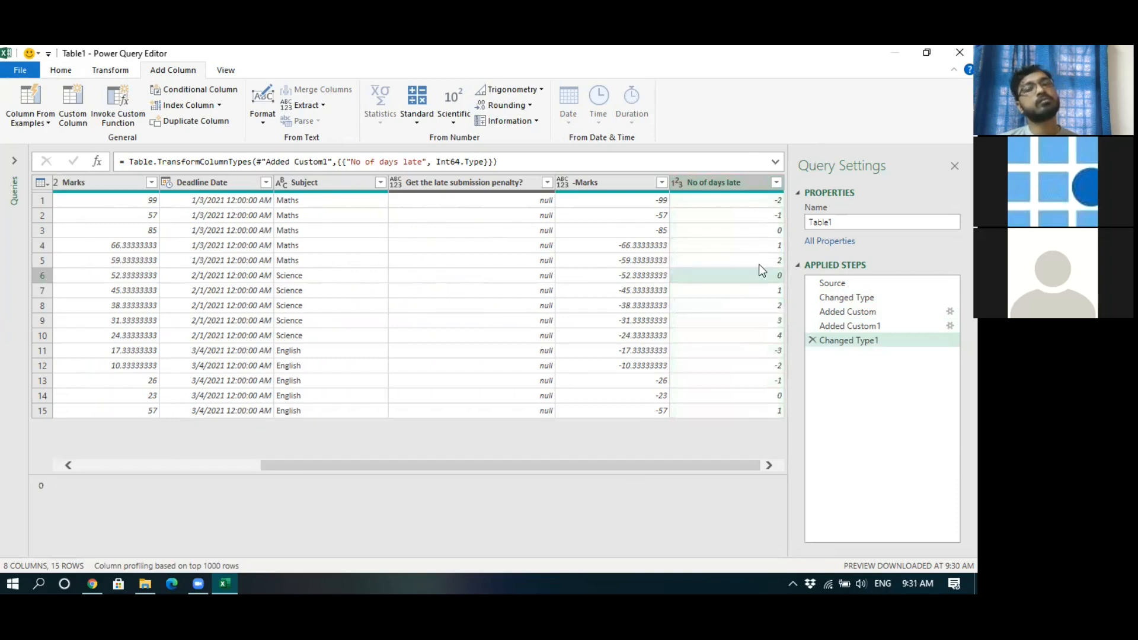
Step: Start a new conditional column and name it "Penalty"
left_click(205, 93)
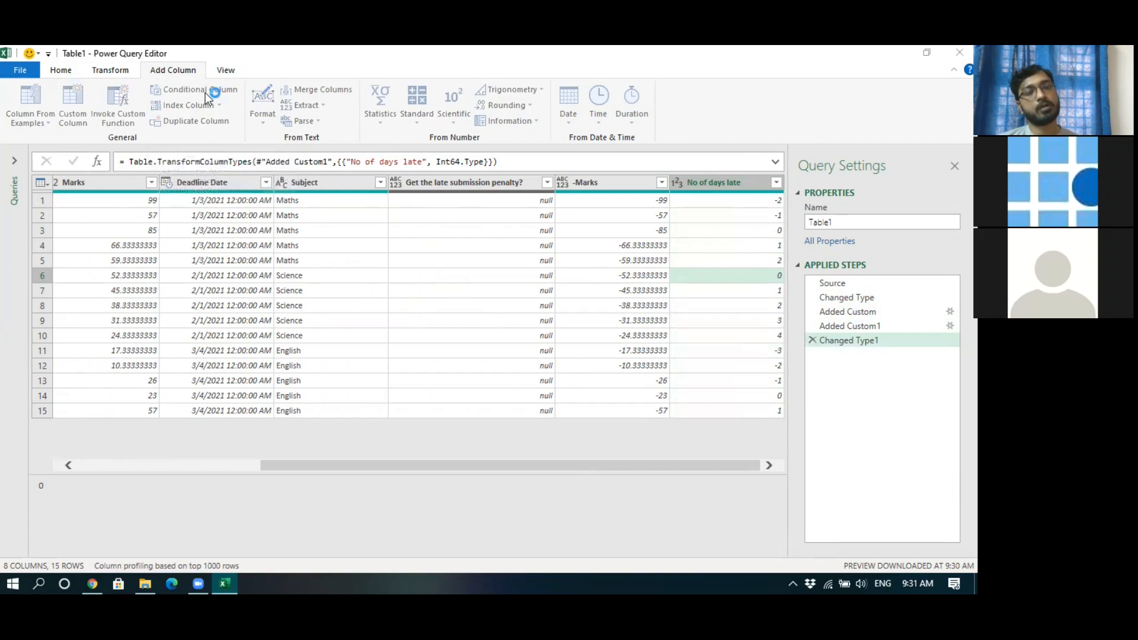
double_click(216, 259)
type("Penalty")
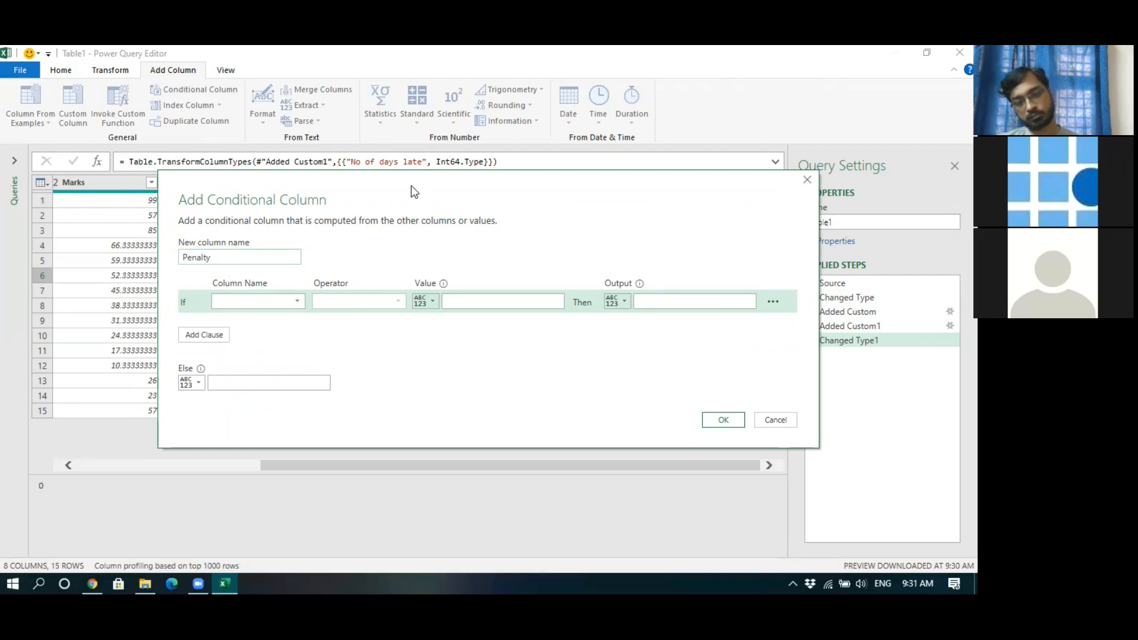
left_click_drag(411, 186, 370, 305)
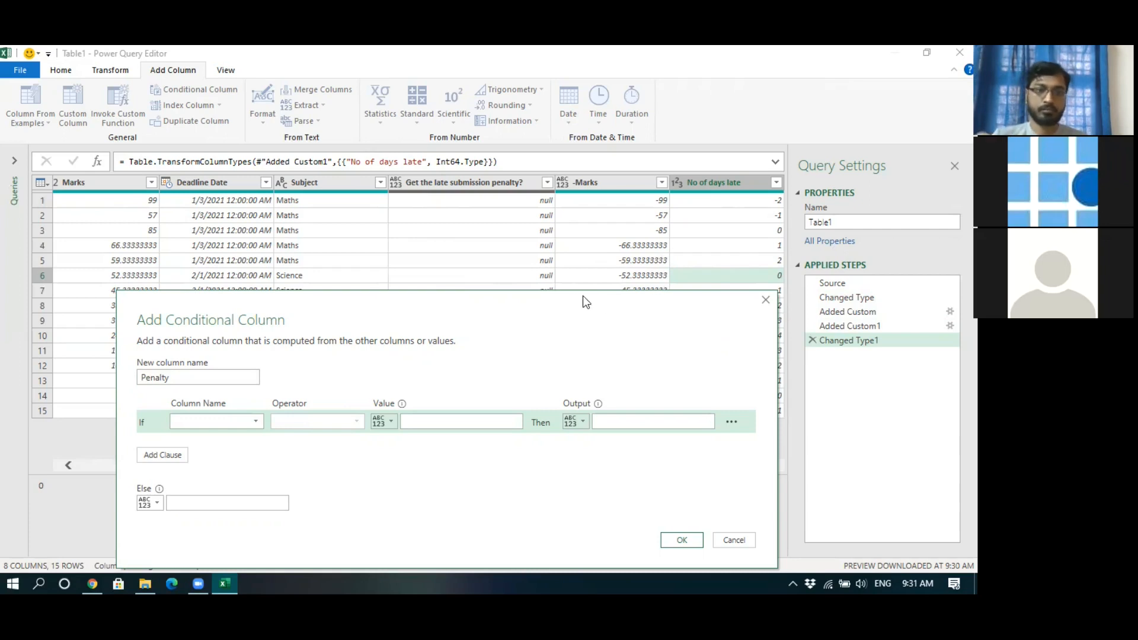
left_click_drag(560, 294, 565, 173)
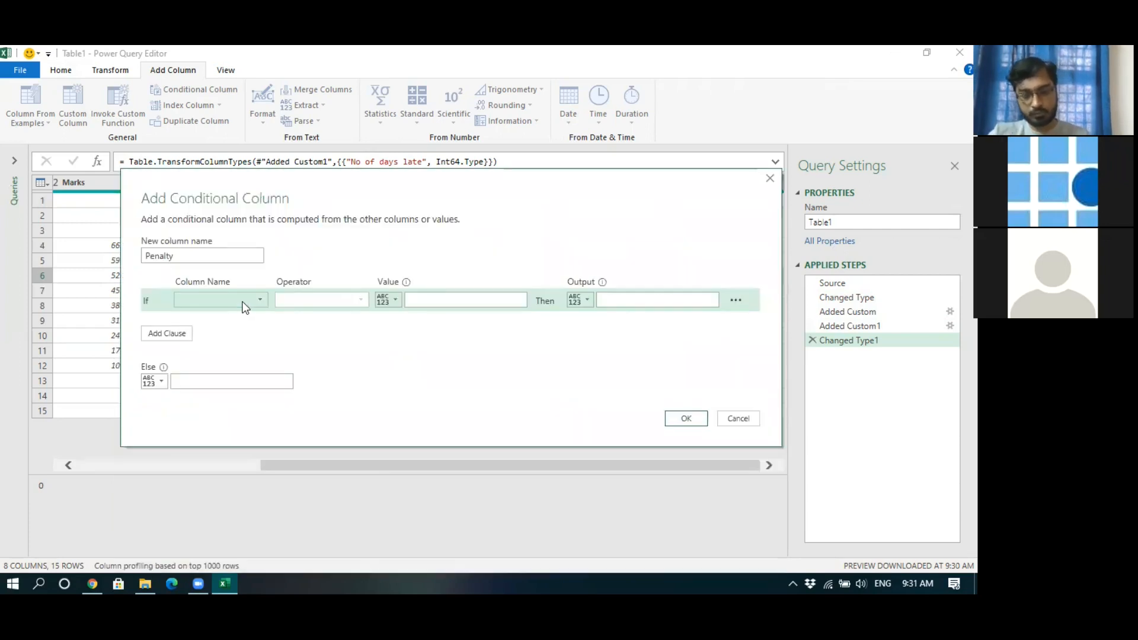
Step: Define the first Penalty condition: if No of days late is less than or equal to 0, output 0
left_click(216, 304)
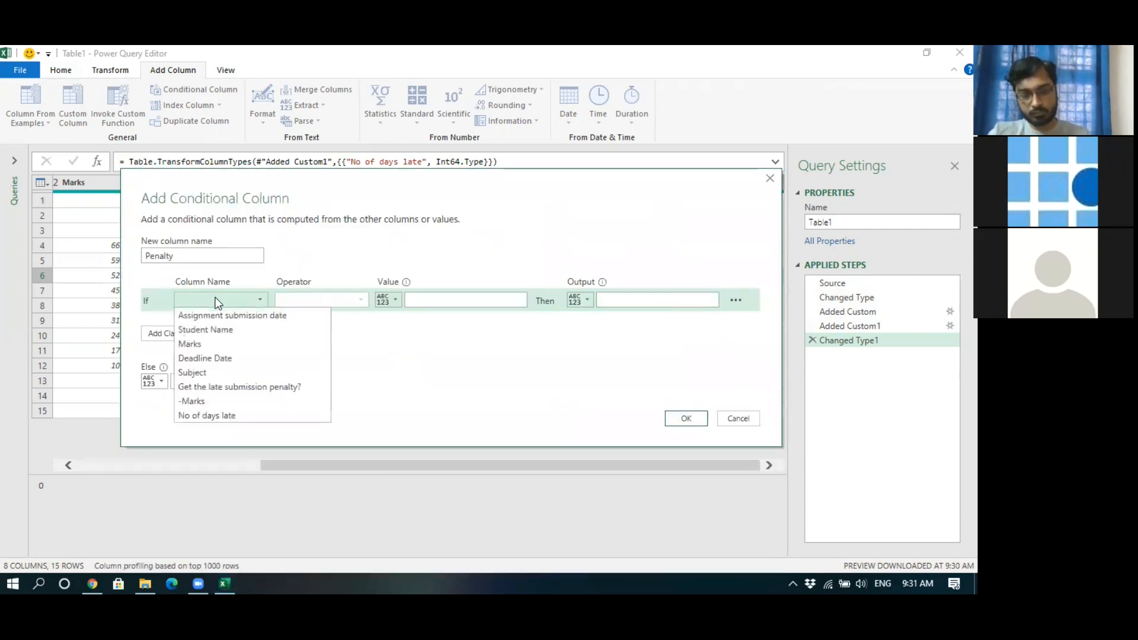
left_click(229, 415)
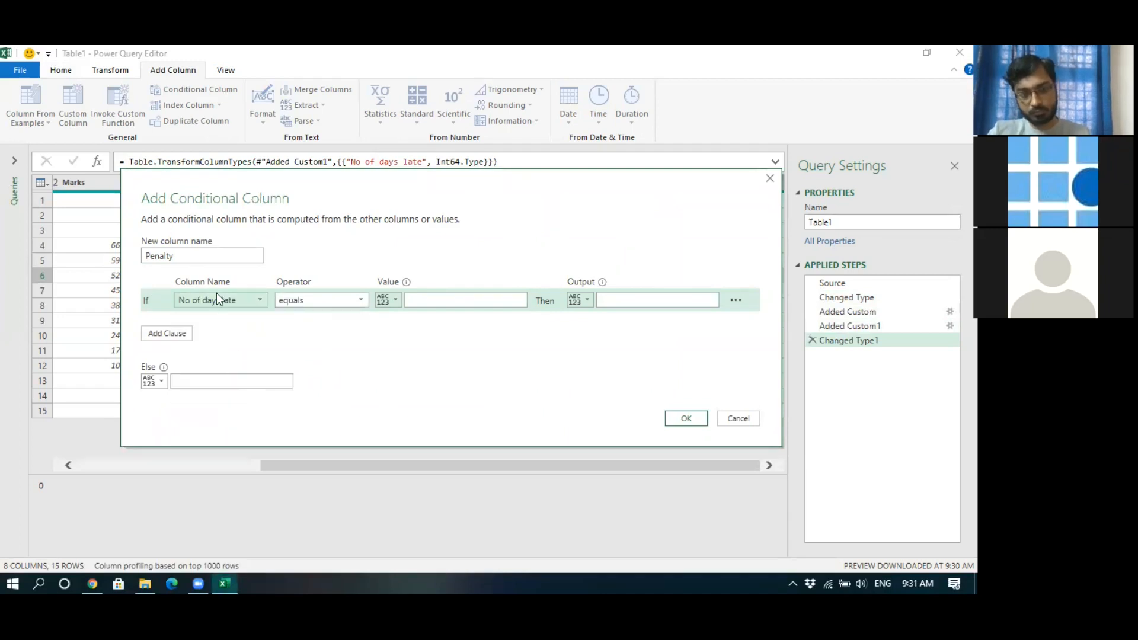
left_click(425, 298)
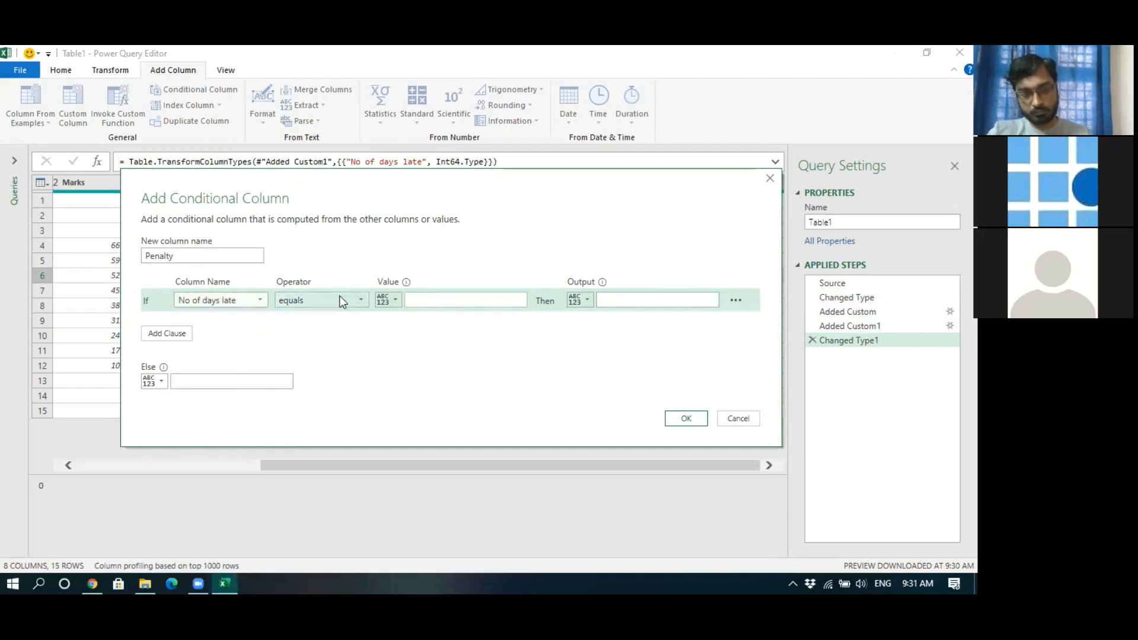
left_click(341, 299)
left_click(330, 387)
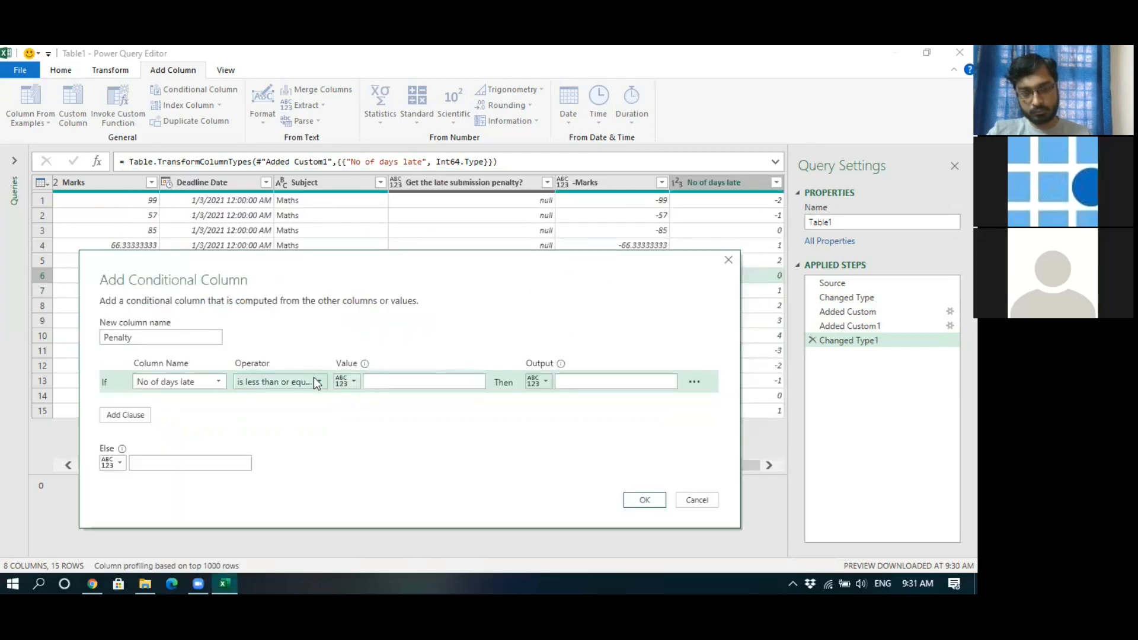
left_click(264, 387)
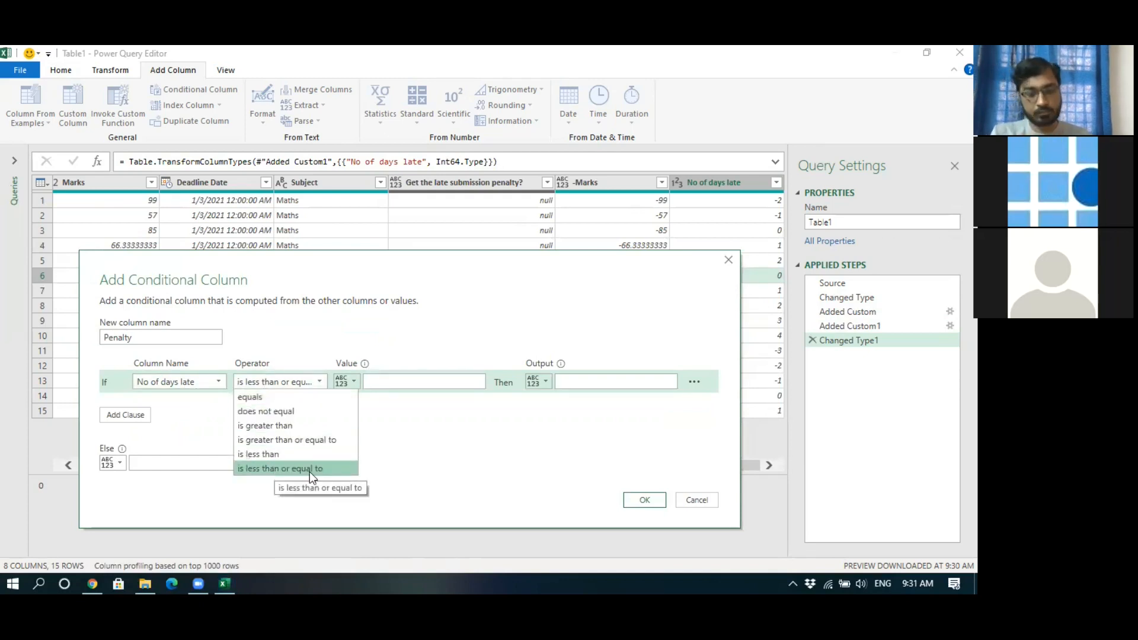
left_click(394, 381)
type("0")
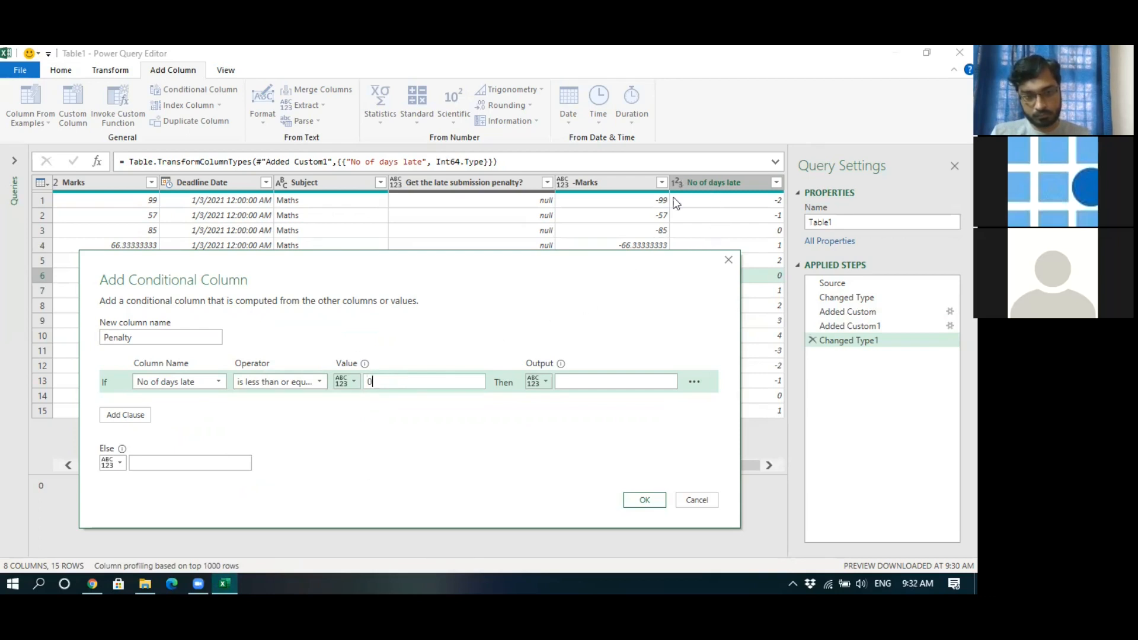
left_click(596, 380)
type("0")
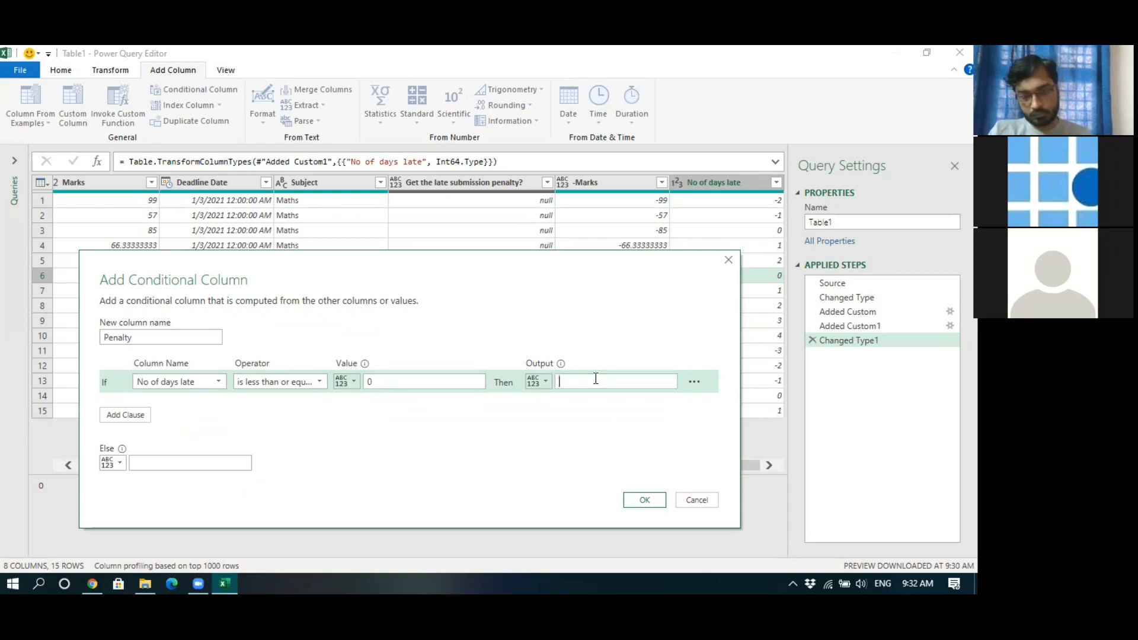
Step: Add an else-if clause to the Penalty column: No of days late equals 1, output -2
left_click(125, 414)
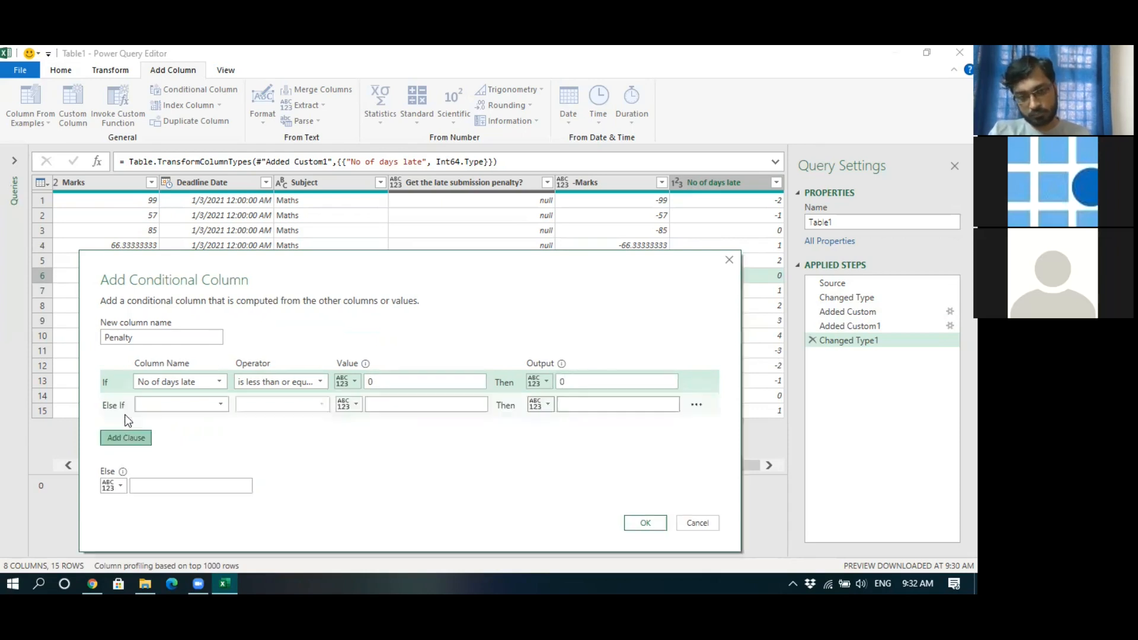
left_click(159, 405)
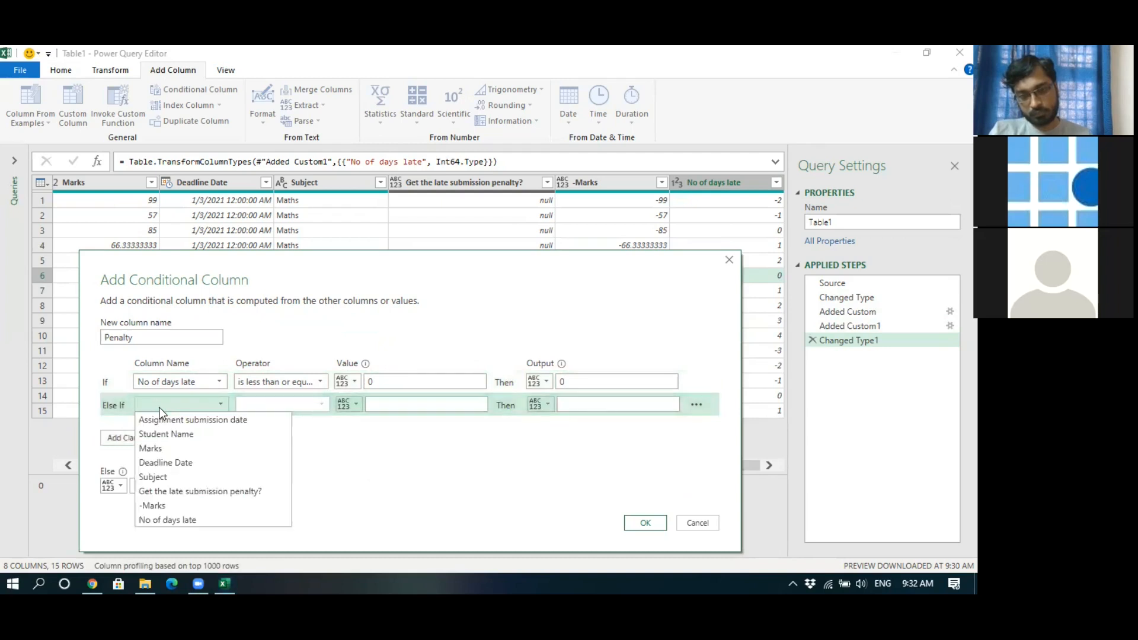
left_click(169, 520)
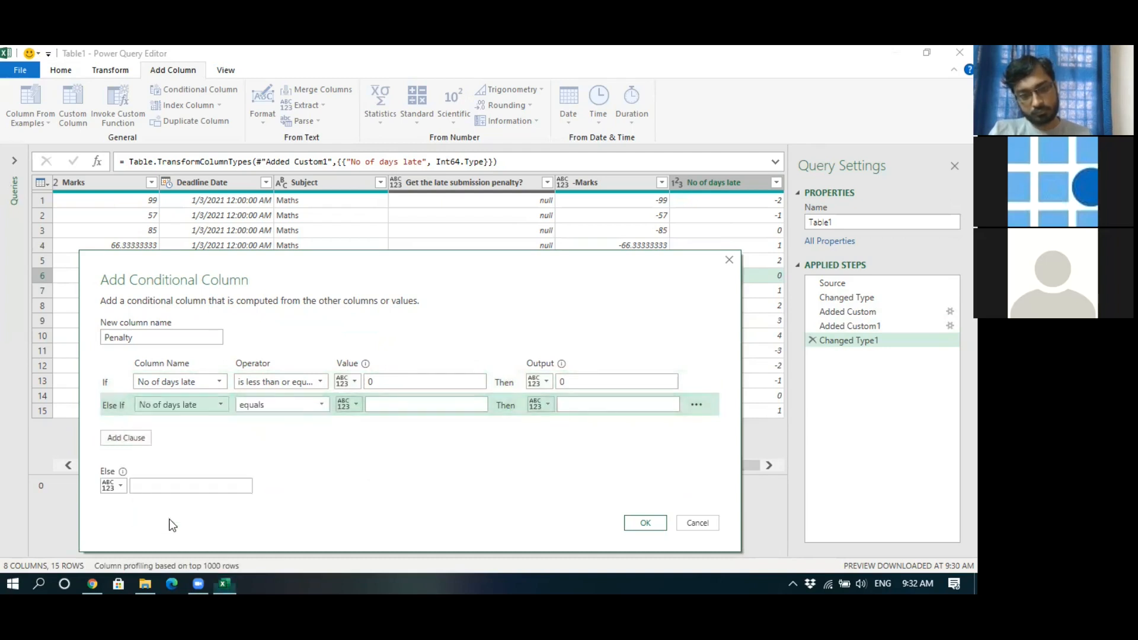
left_click(403, 407)
type("1")
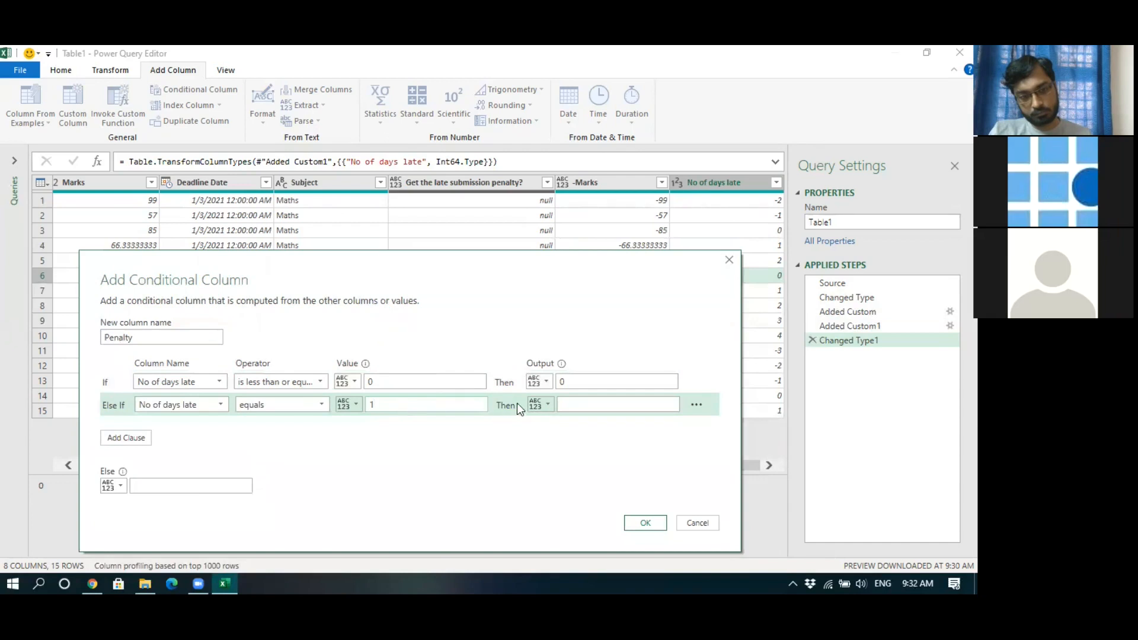
left_click(571, 403)
type("-2")
Step: Add another else-if clause to the Penalty column: No of days late equals 2, output -5
left_click(142, 437)
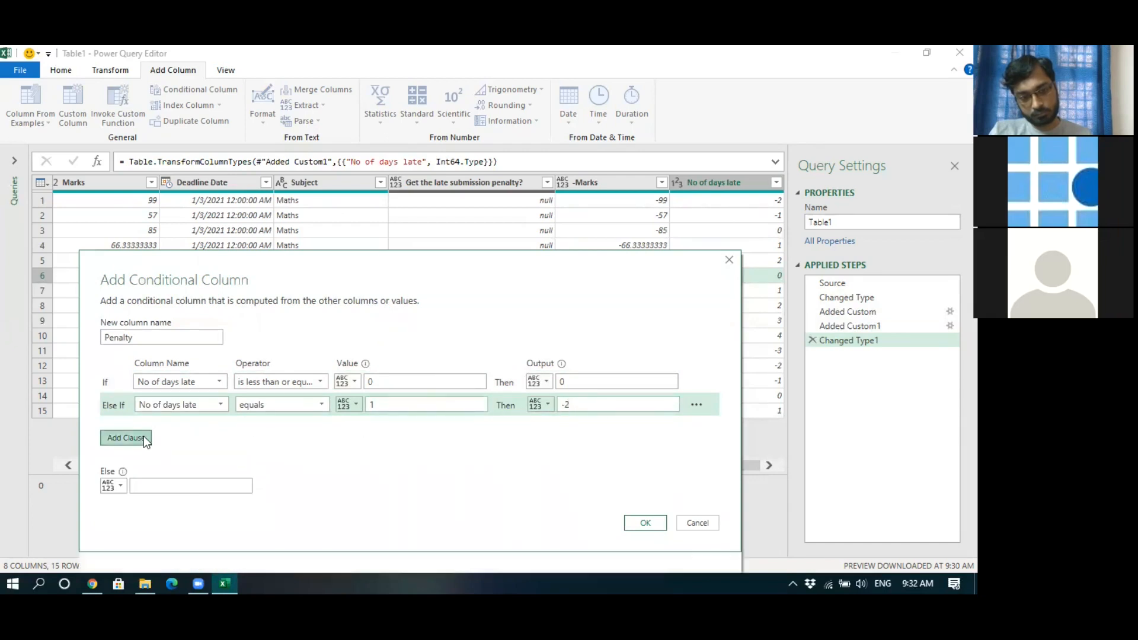
left_click(199, 428)
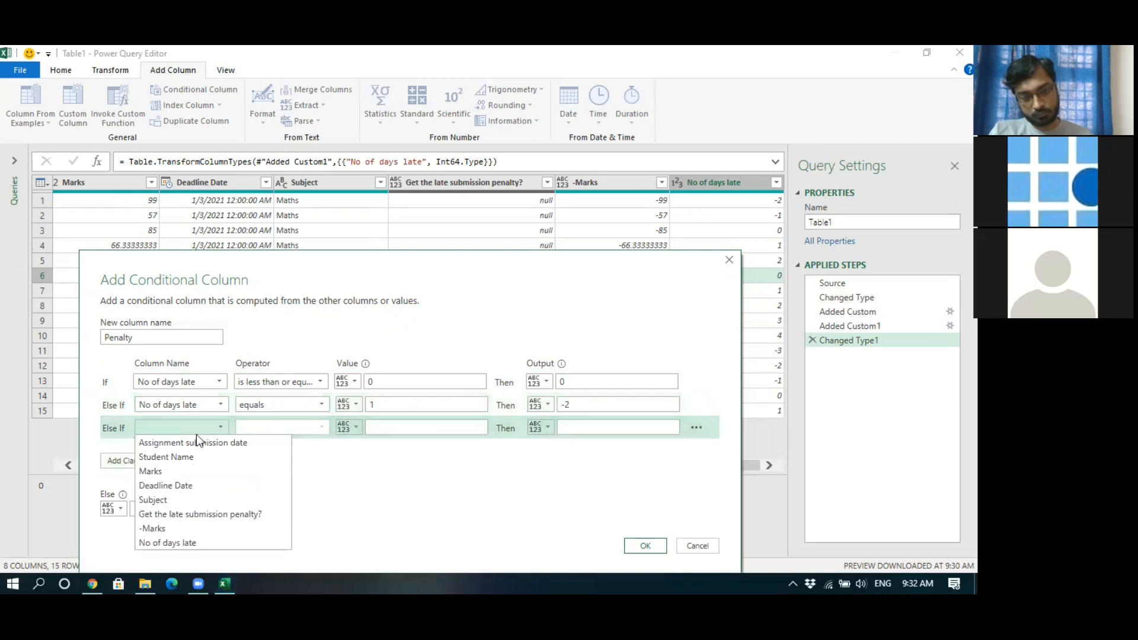
left_click(187, 542)
left_click(415, 431)
type("2")
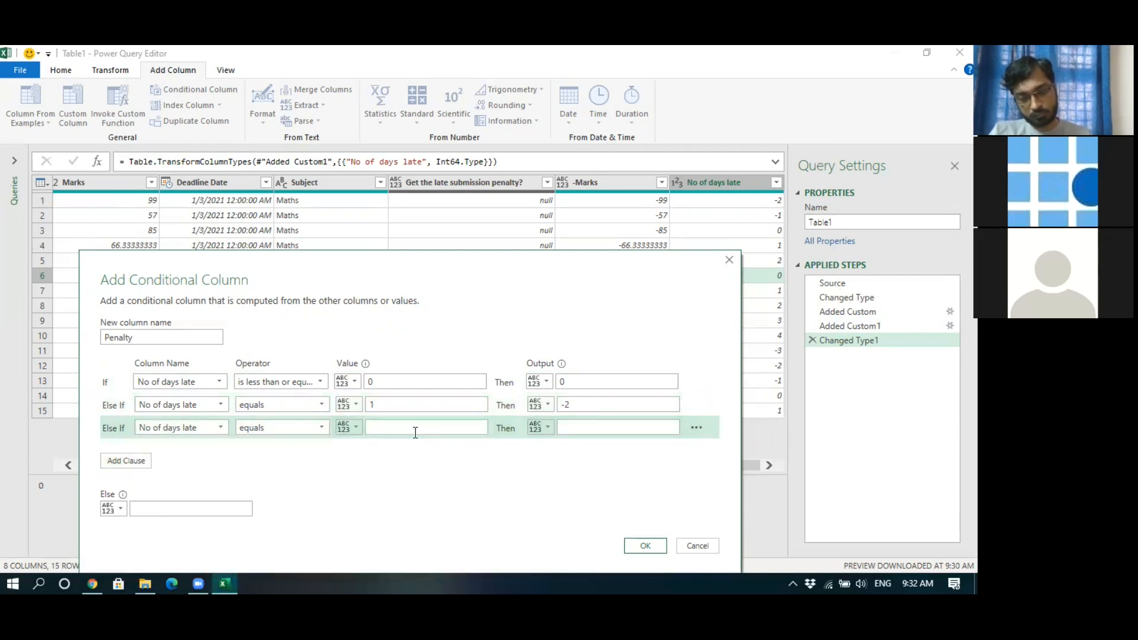
left_click(568, 427)
type("-5")
Step: Add a further else-if clause to the Penalty column: No of days late equals 3, output -5
left_click(136, 461)
left_click(197, 451)
left_click(190, 566)
left_click(427, 447)
type("3")
left_click(572, 449)
type("-5")
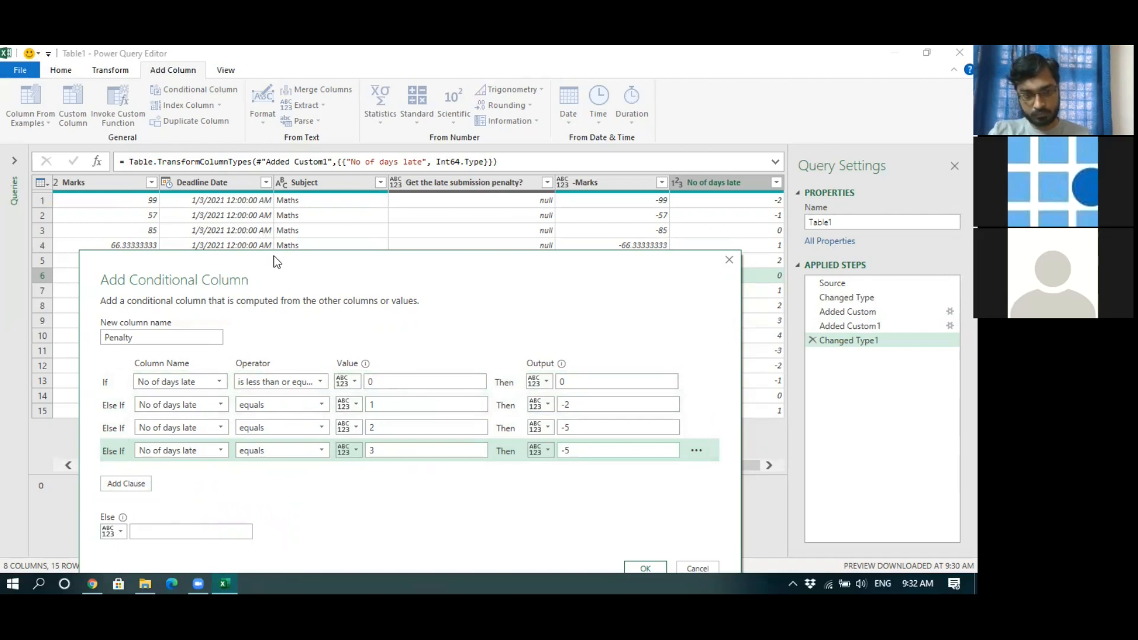
Step: Set the Penalty column's Else output to the -Marks column and create the conditional column
left_click_drag(277, 261, 445, 282)
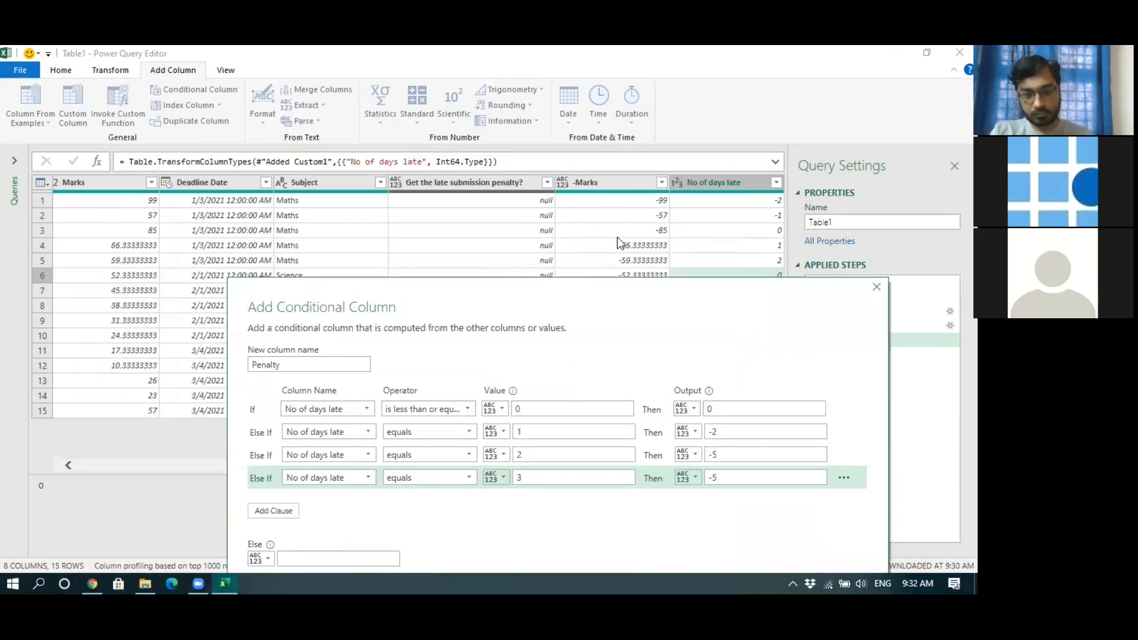
left_click_drag(566, 285, 520, 138)
left_click(214, 411)
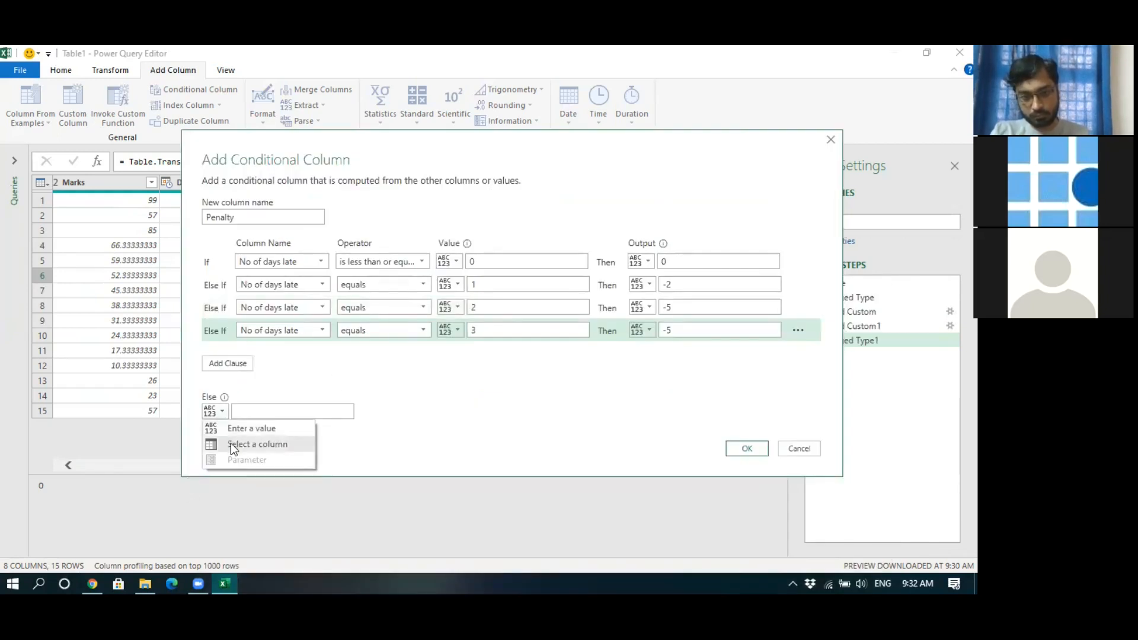
left_click(229, 444)
left_click(246, 411)
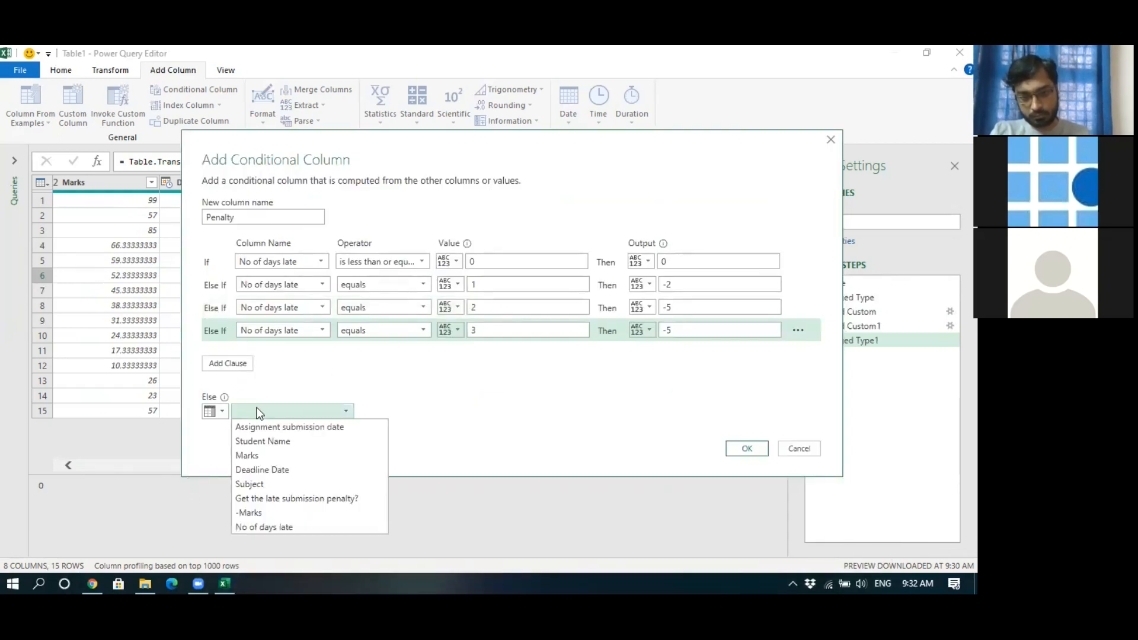
left_click(272, 511)
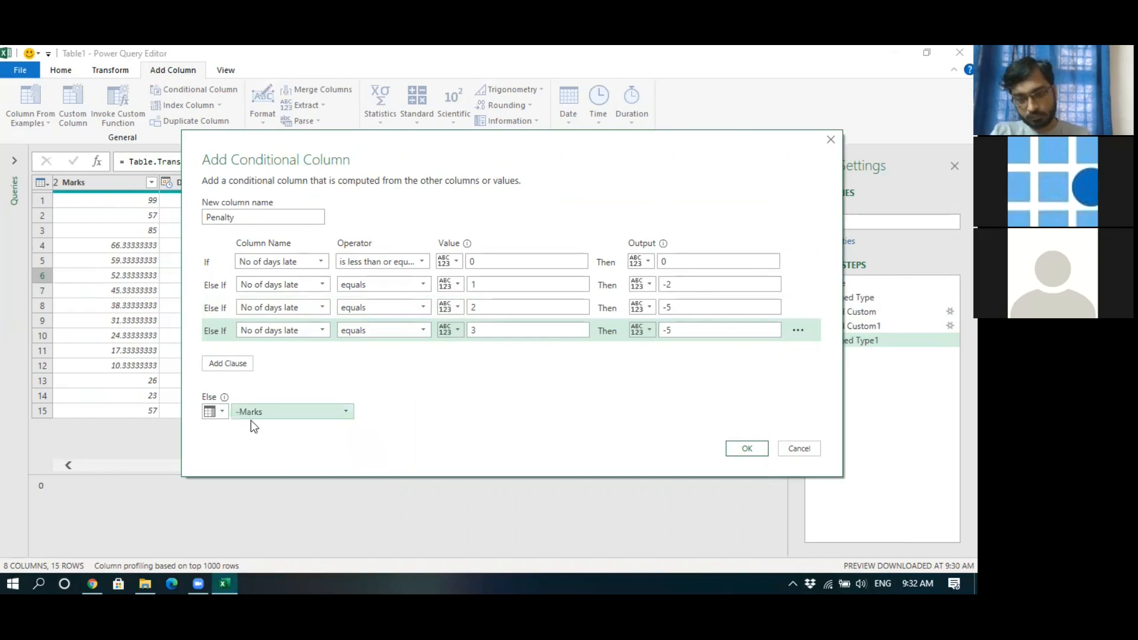
left_click(742, 448)
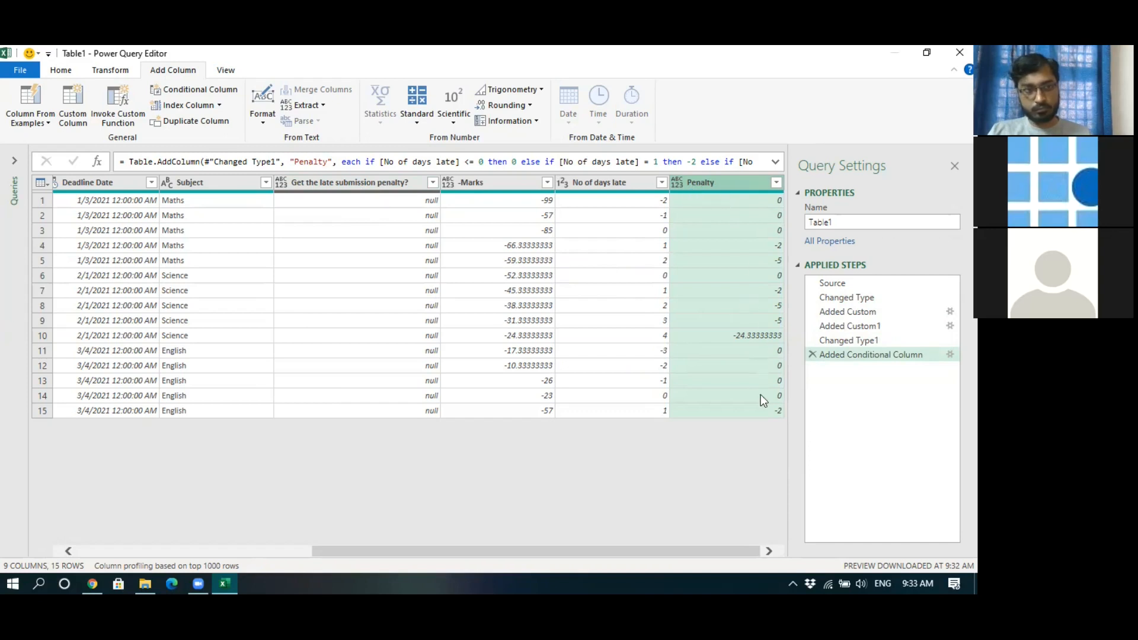
Step: Compare the No of days late and Penalty values in rows 1 to 9 to check each penalty condition
left_click(617, 197)
left_click(626, 214)
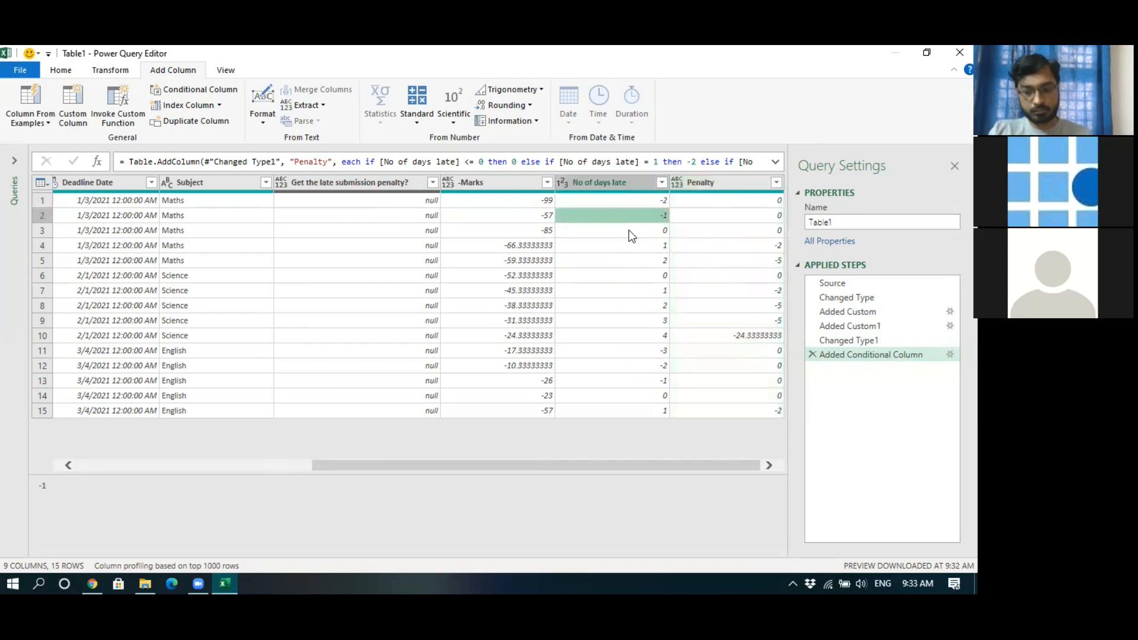
left_click(630, 232)
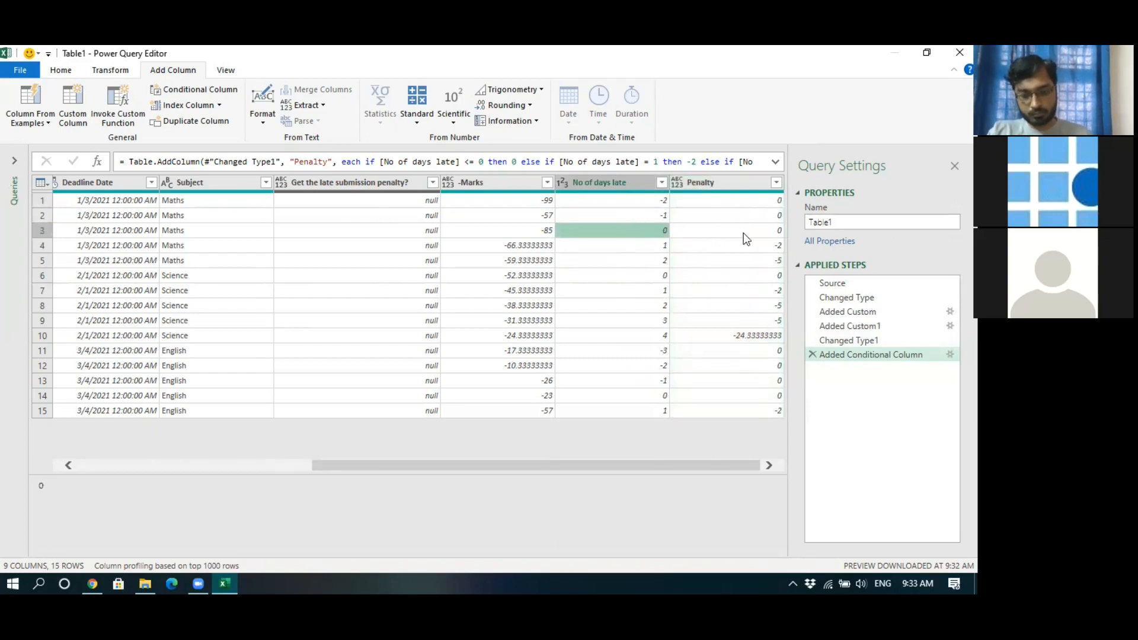
left_click(655, 248)
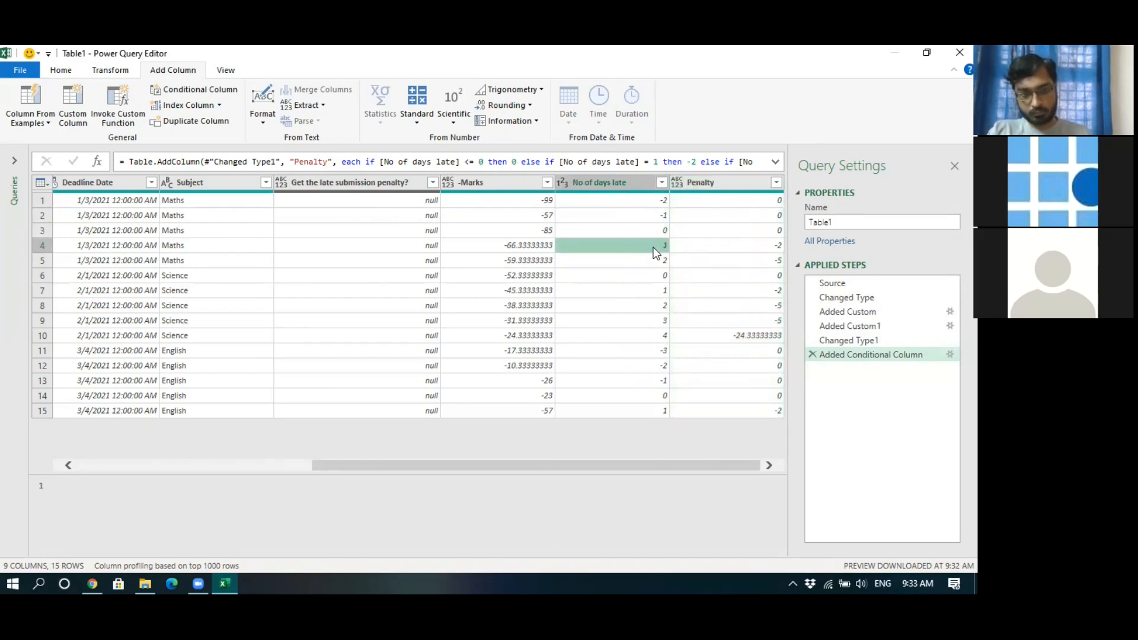
left_click(720, 245)
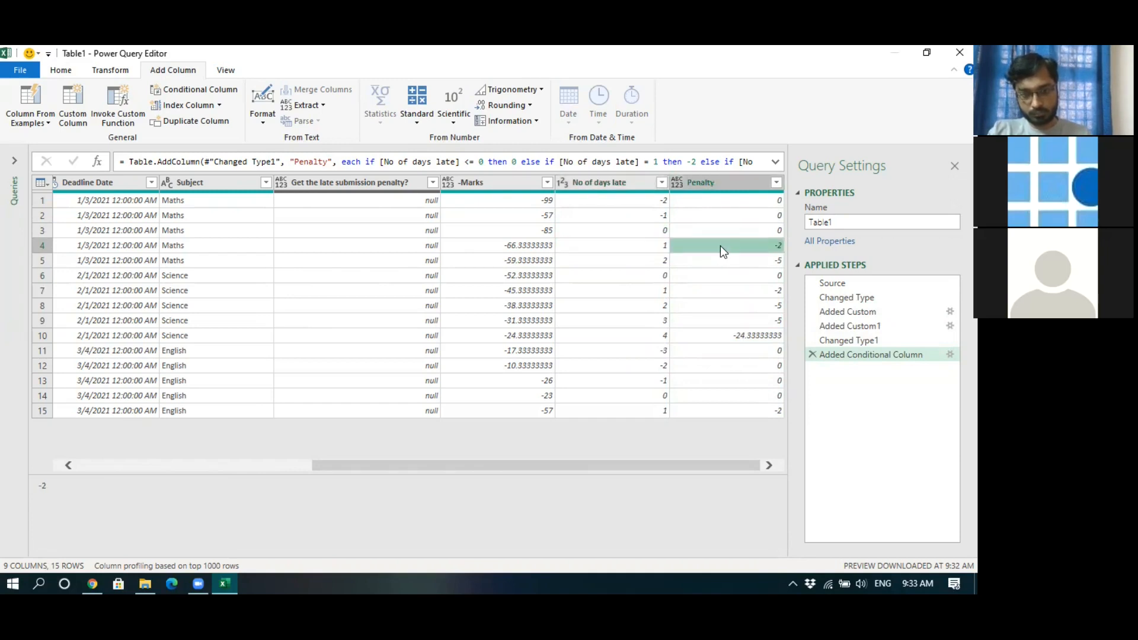
left_click(648, 261)
left_click(713, 266)
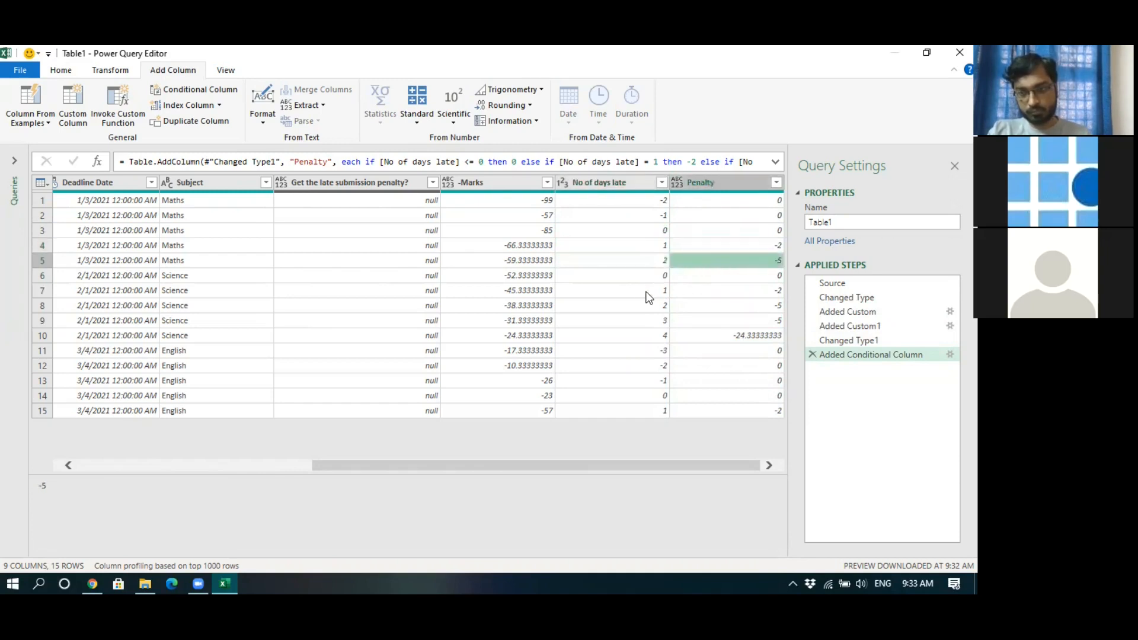
left_click(654, 323)
left_click(759, 322)
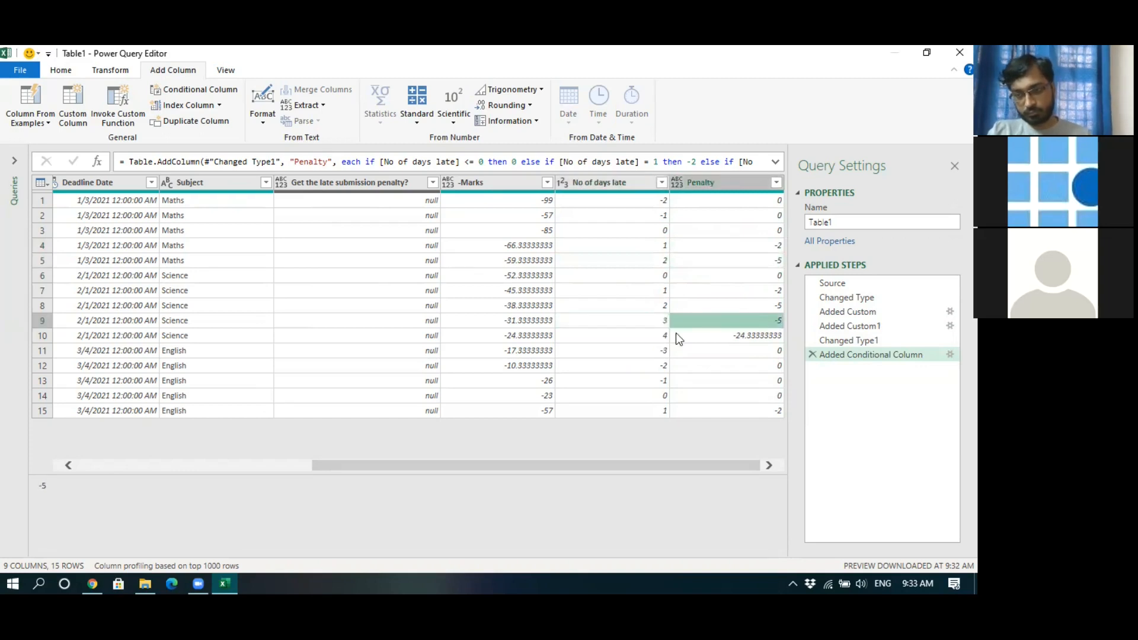
Step: Compare row 10's No of days late, Marks and Penalty values to check the Else condition
left_click(656, 333)
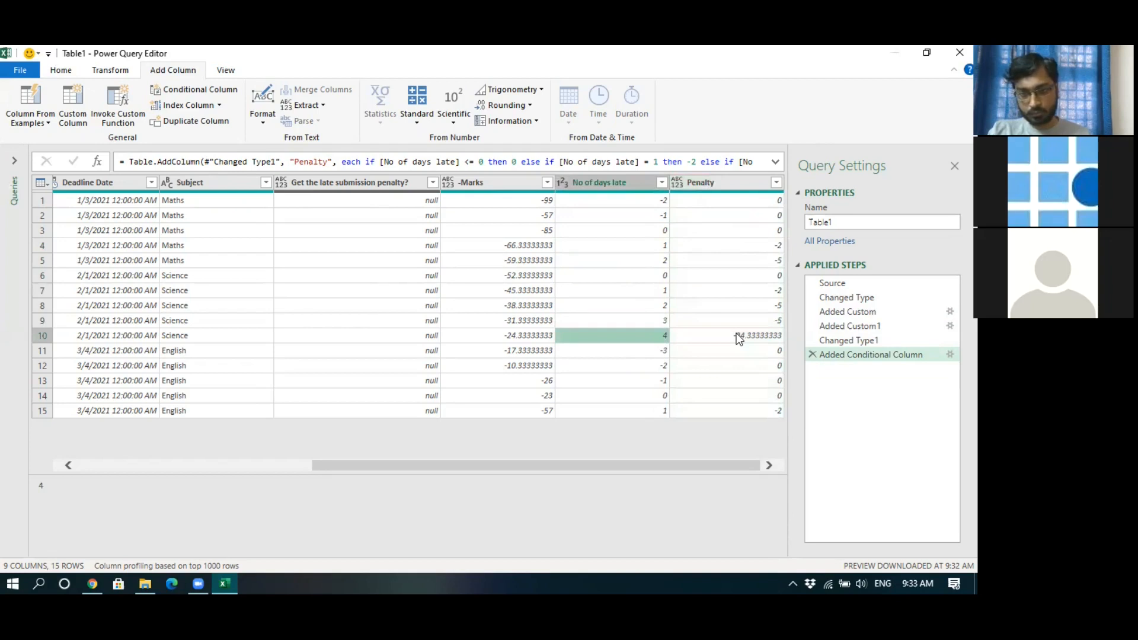
left_click_drag(631, 462, 468, 464)
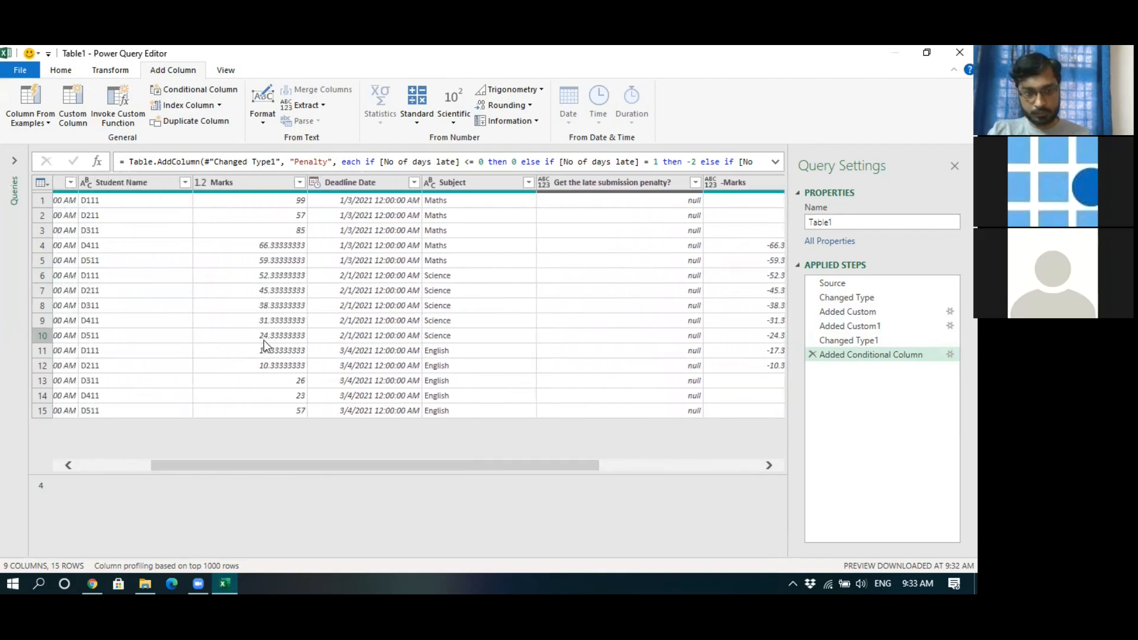
left_click_drag(392, 466, 586, 460)
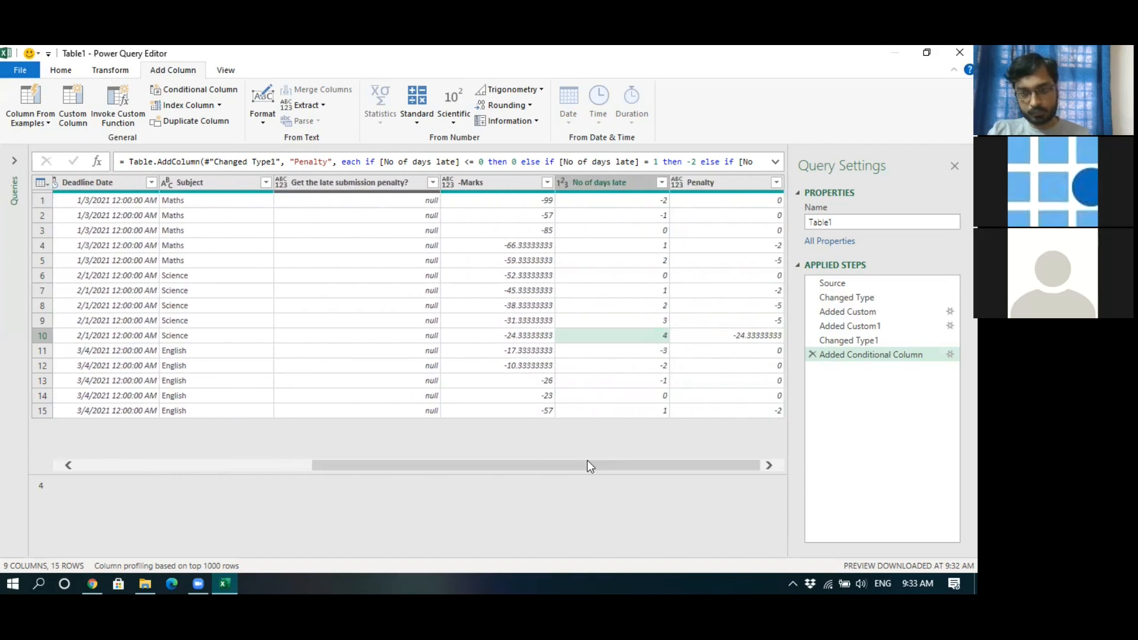
left_click(730, 335)
left_click(658, 335)
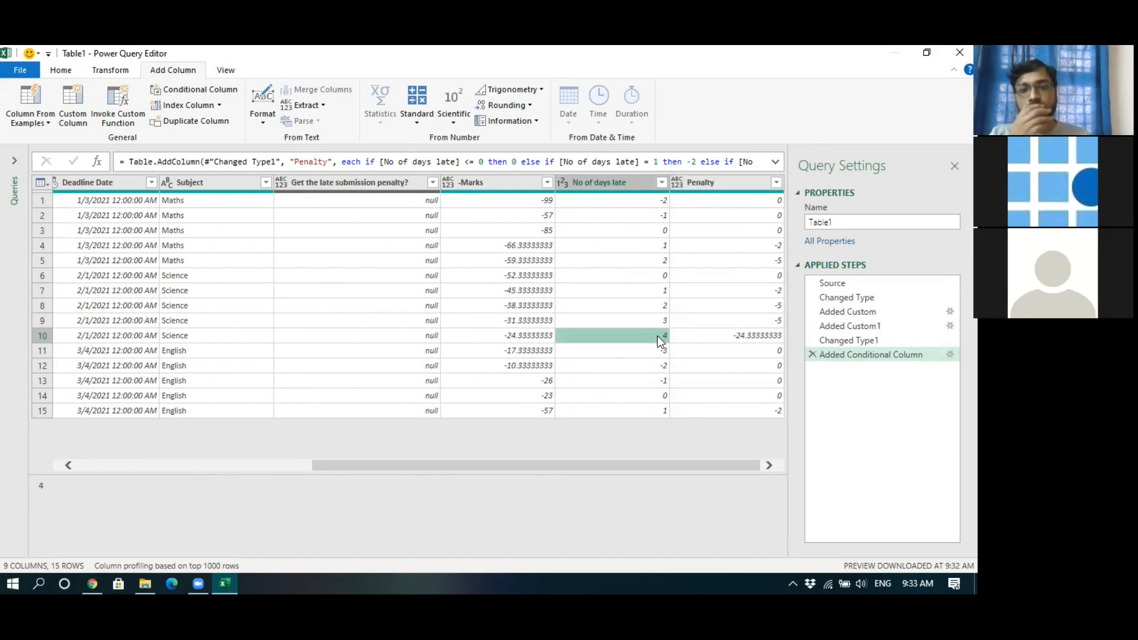
left_click(717, 335)
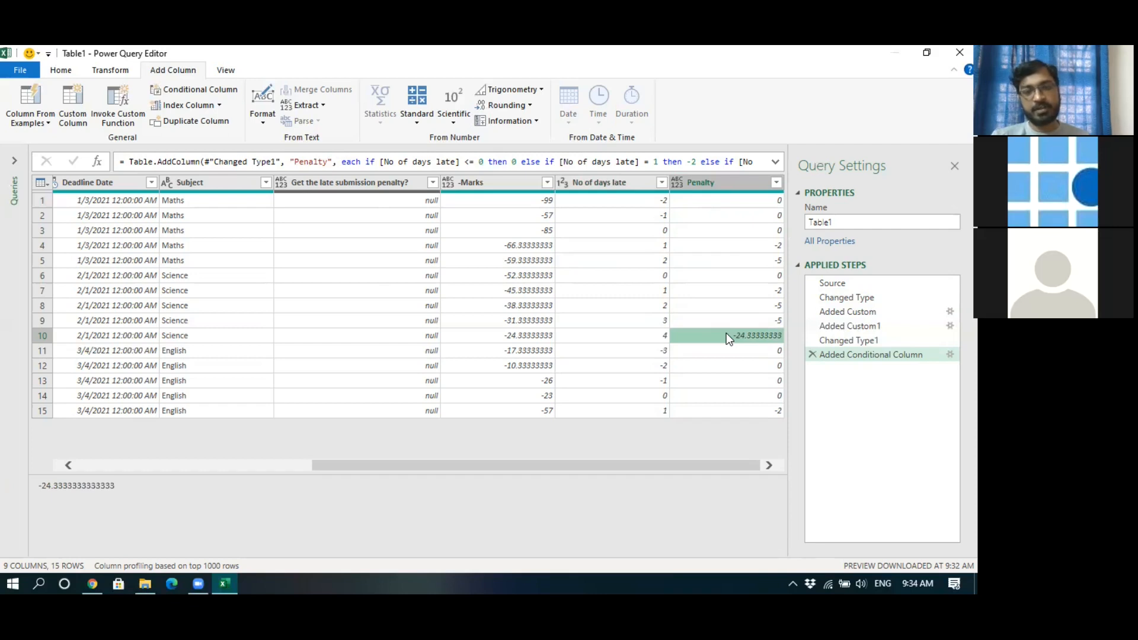
Step: Expand the formula bar to read the full Penalty formula, and collapse it again
left_click(776, 164)
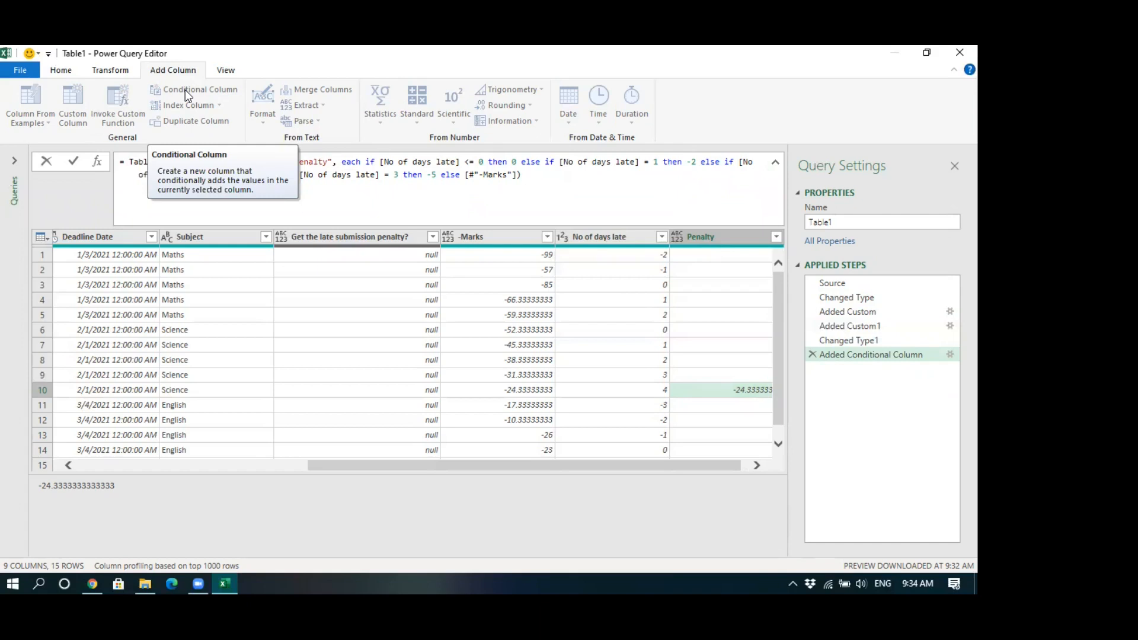
left_click(776, 162)
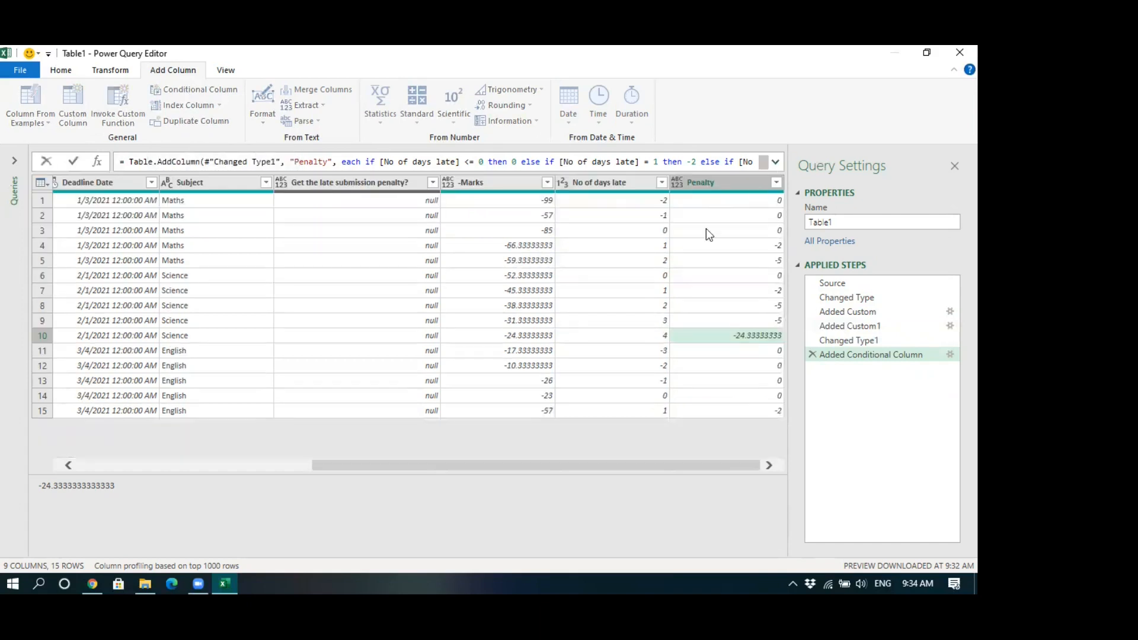
left_click(630, 334)
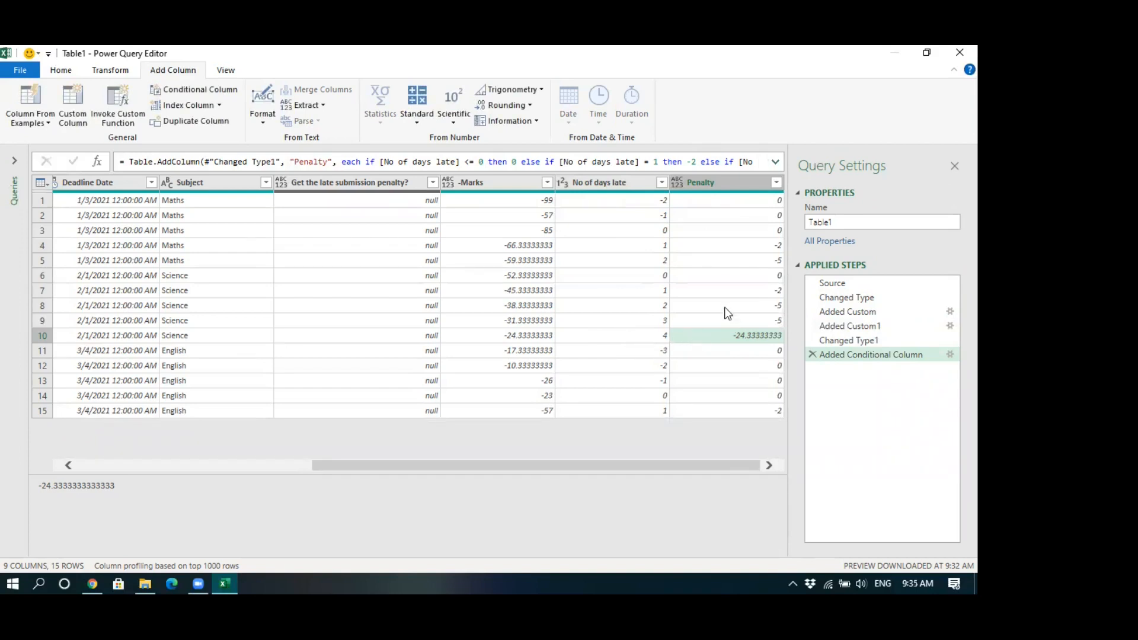
Step: Remove the helper columns -Marks and No of days late from the query
left_click(607, 185)
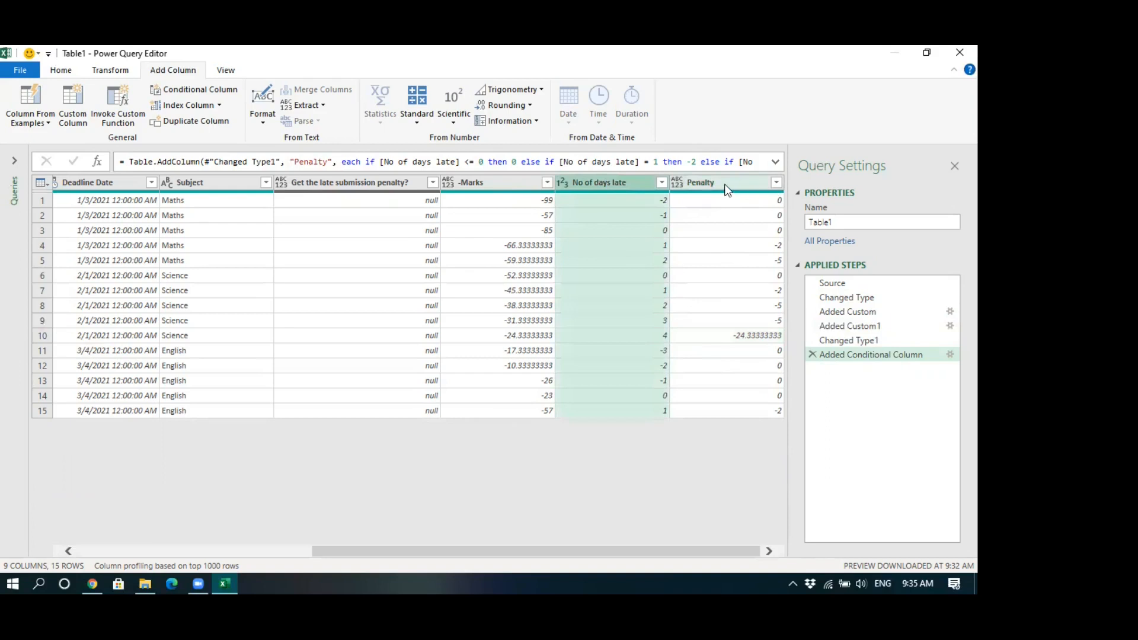
left_click(496, 181, "ctrl")
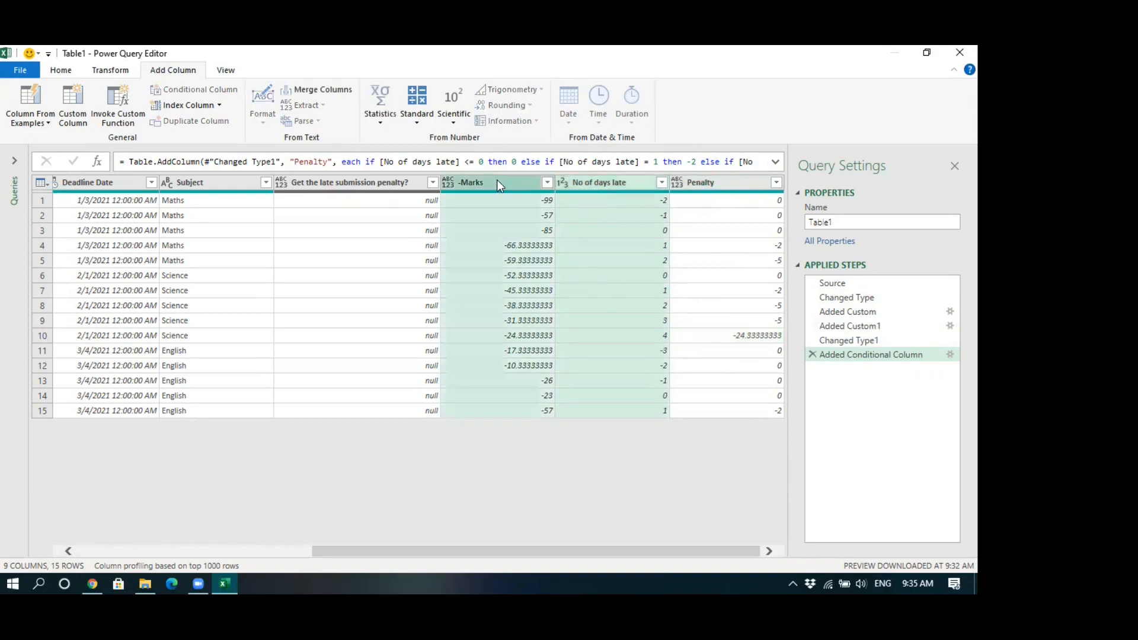
right_click(602, 184)
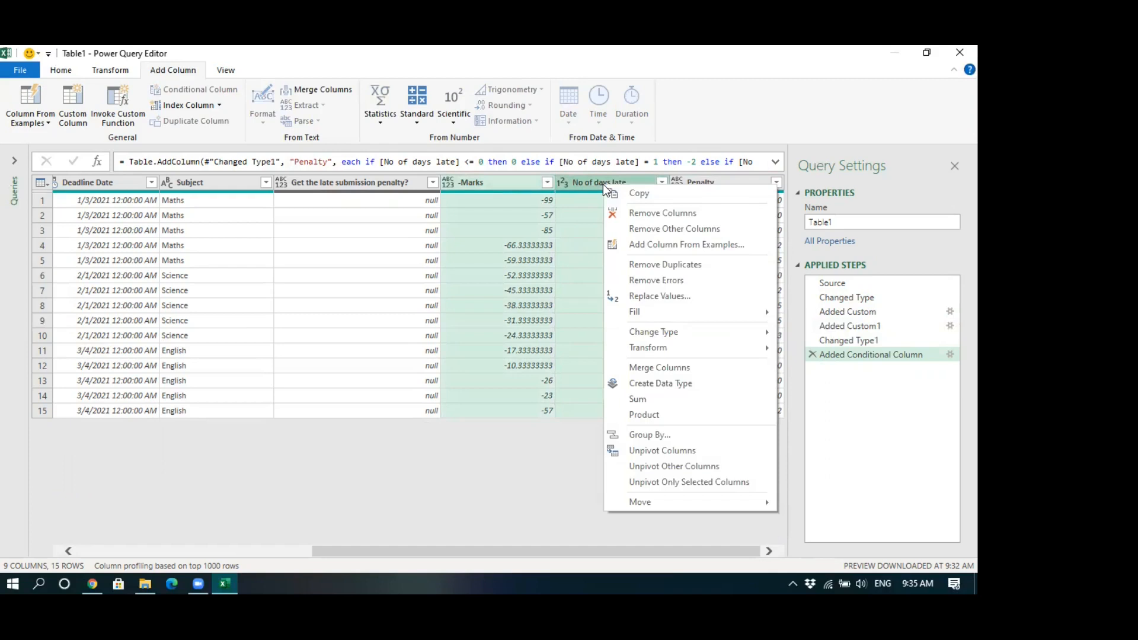
left_click(640, 212)
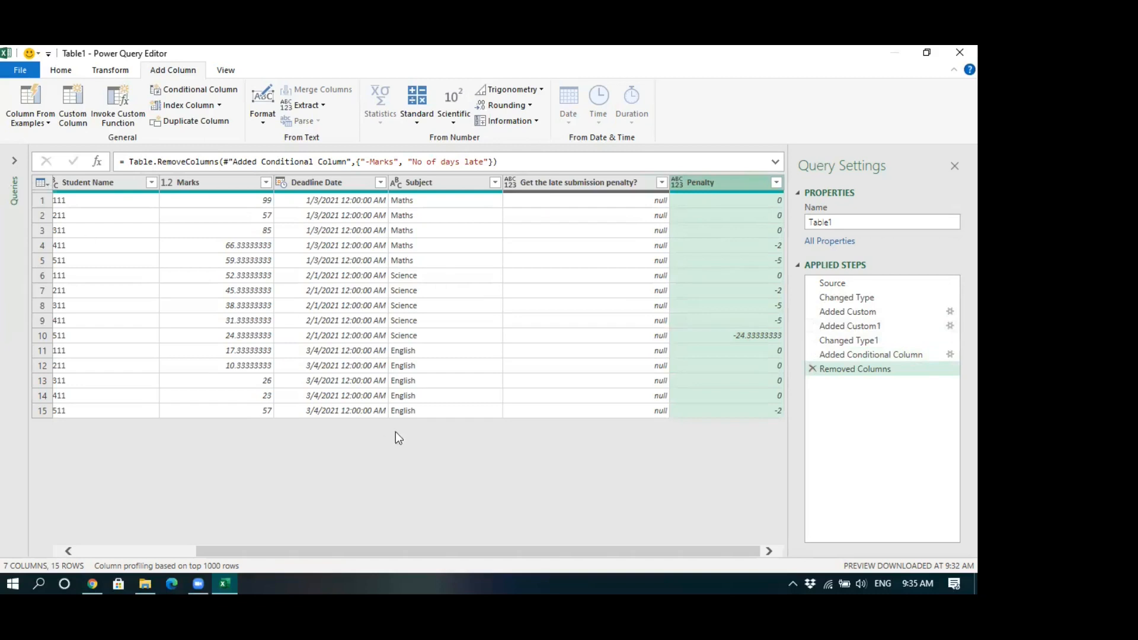
left_click_drag(443, 550, 535, 558)
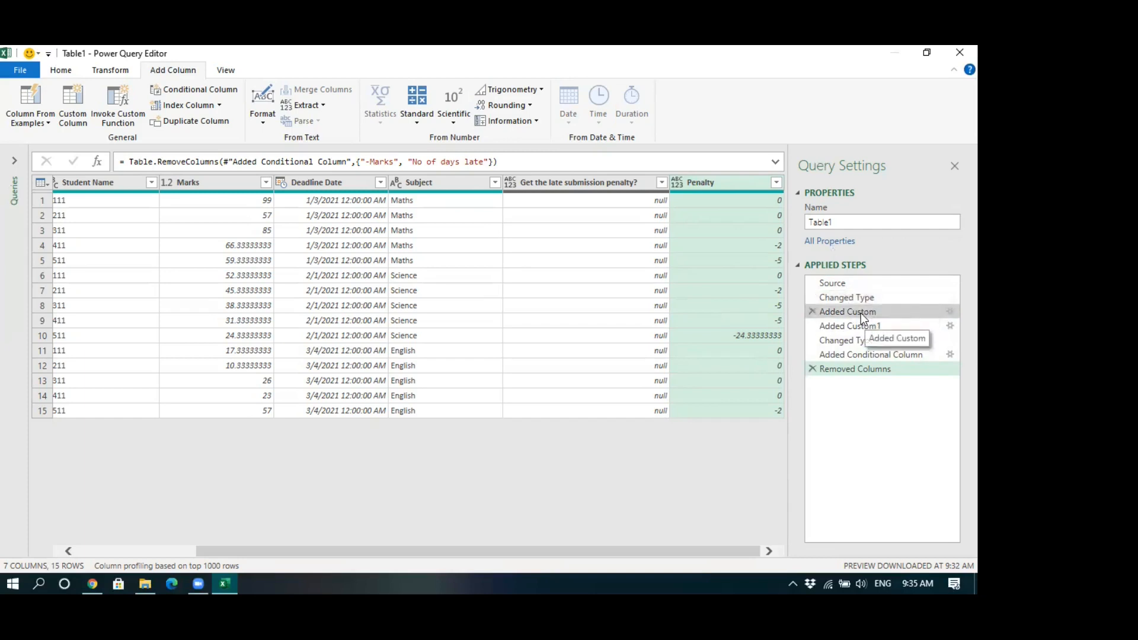
Step: Review the query's applied steps one by one from Added Custom through Removed Columns
left_click(861, 313)
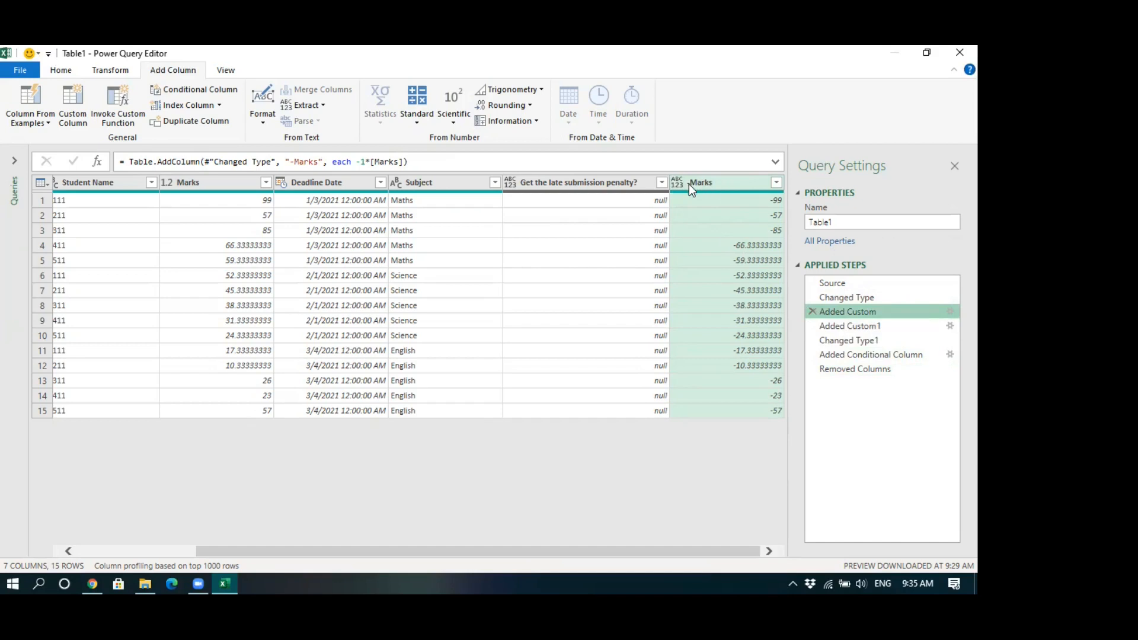
left_click(862, 324)
left_click_drag(578, 551, 656, 552)
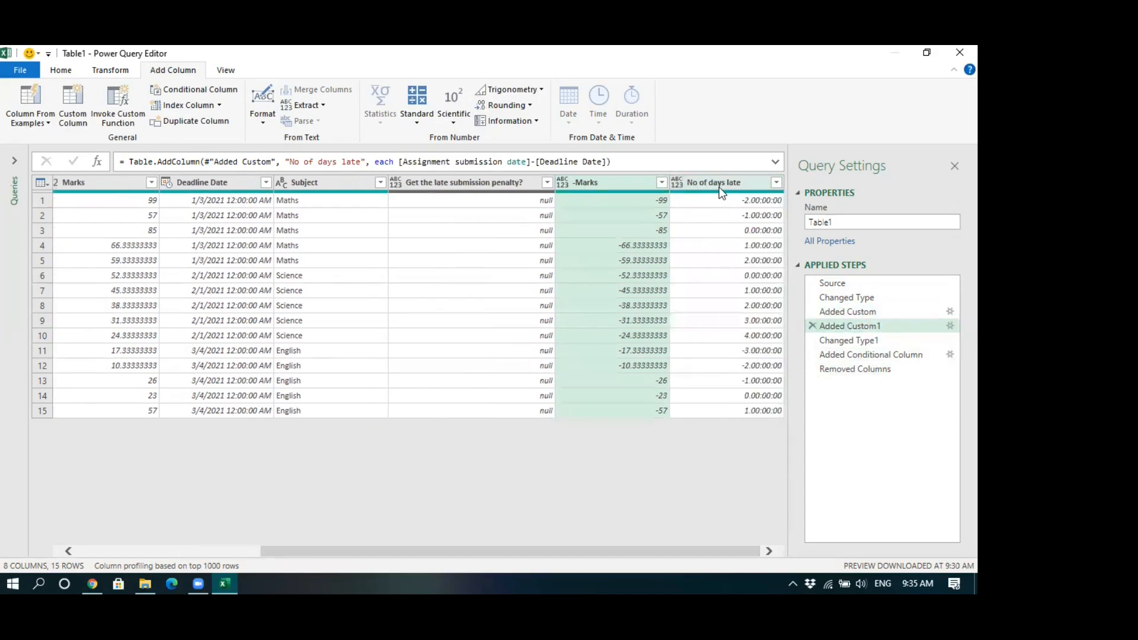
left_click(833, 339)
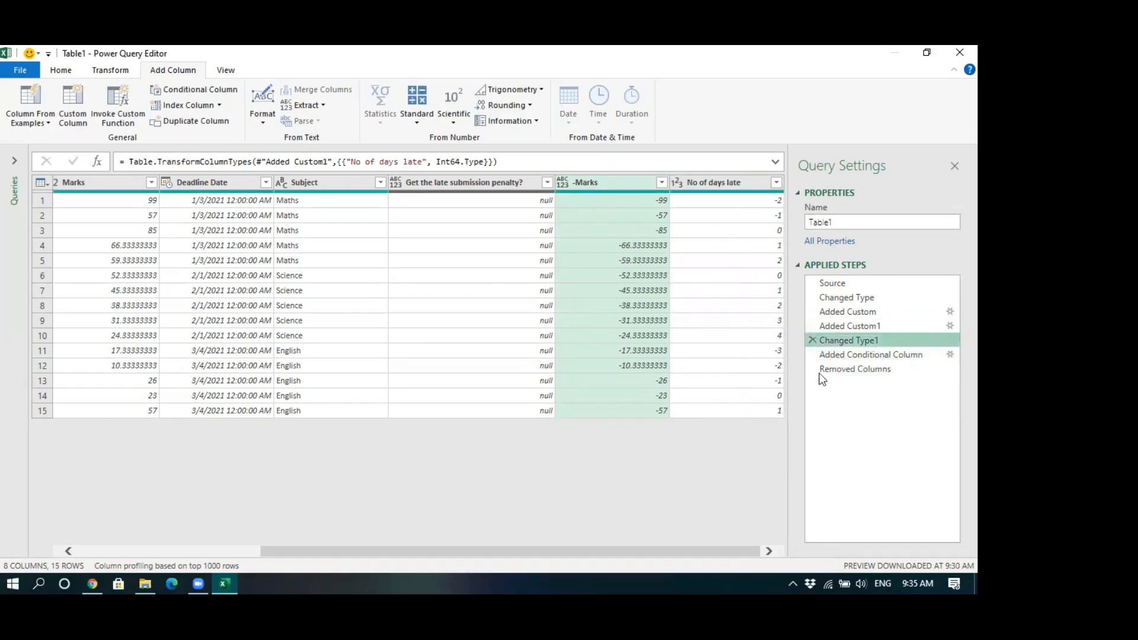
left_click(840, 353)
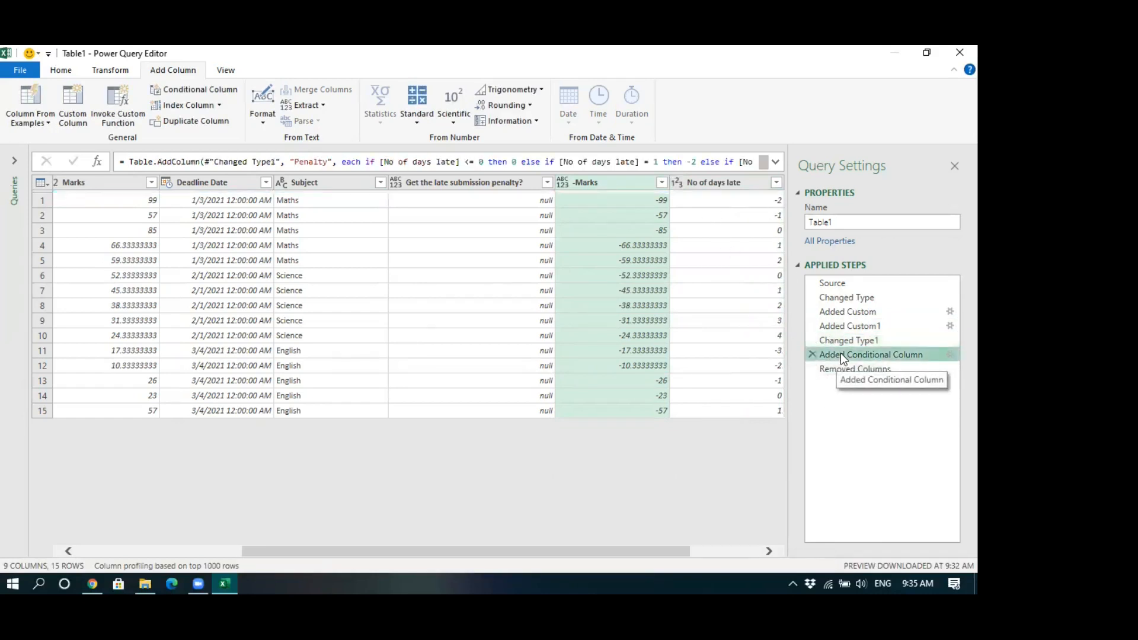
left_click_drag(678, 548, 783, 550)
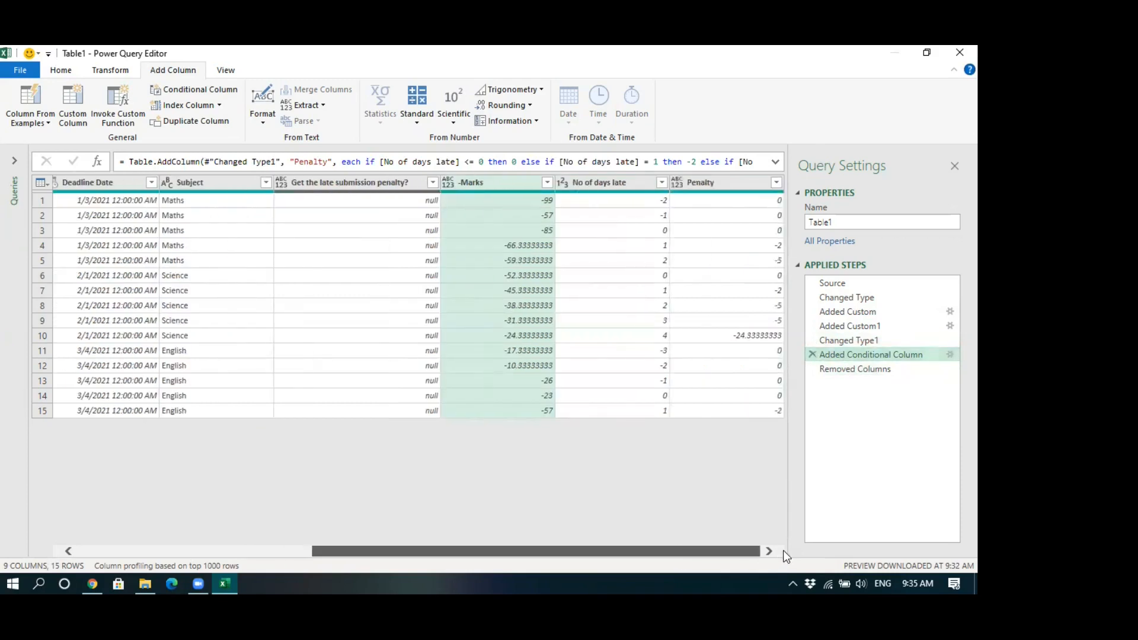
left_click(860, 369)
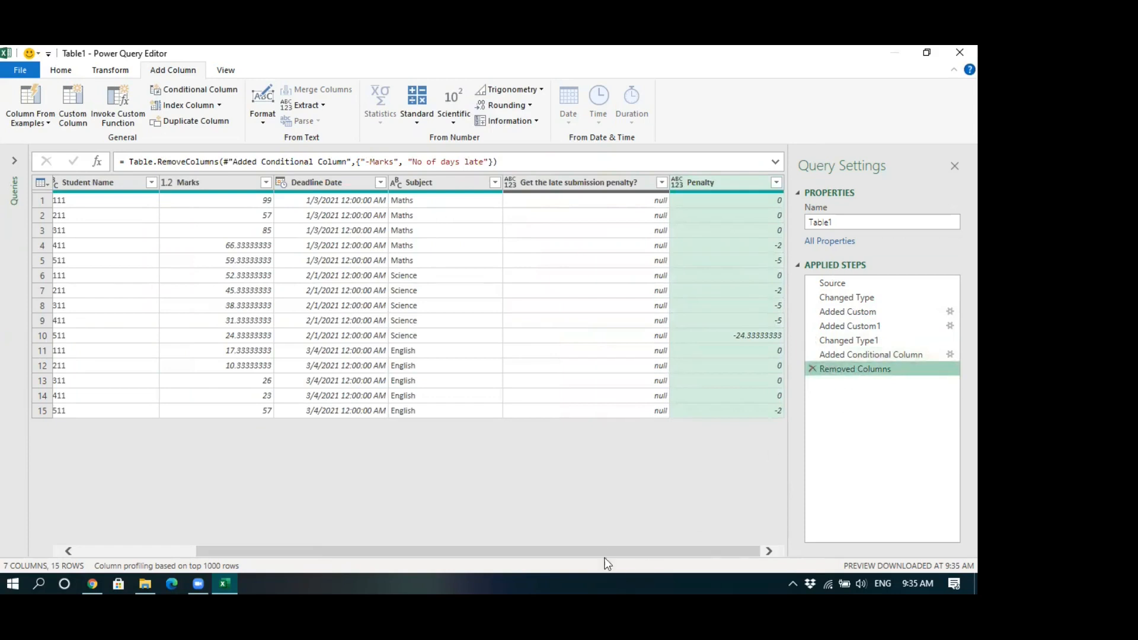
left_click_drag(600, 550, 413, 535)
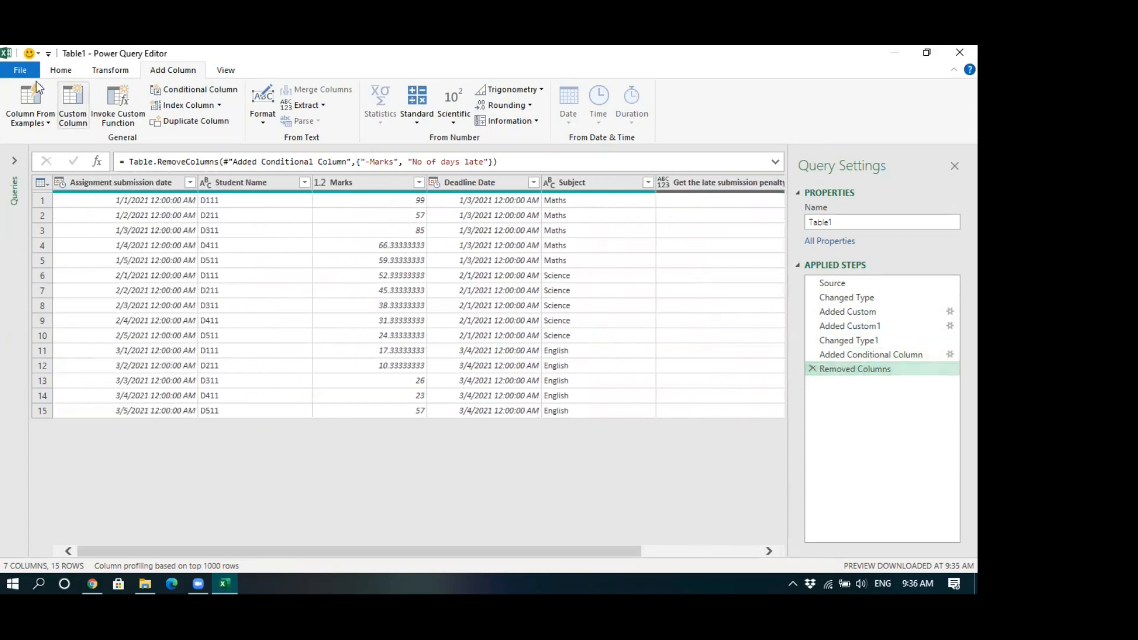
Step: Close the query editor with Close & Load To and cancel the Import Data dialog
left_click(51, 69)
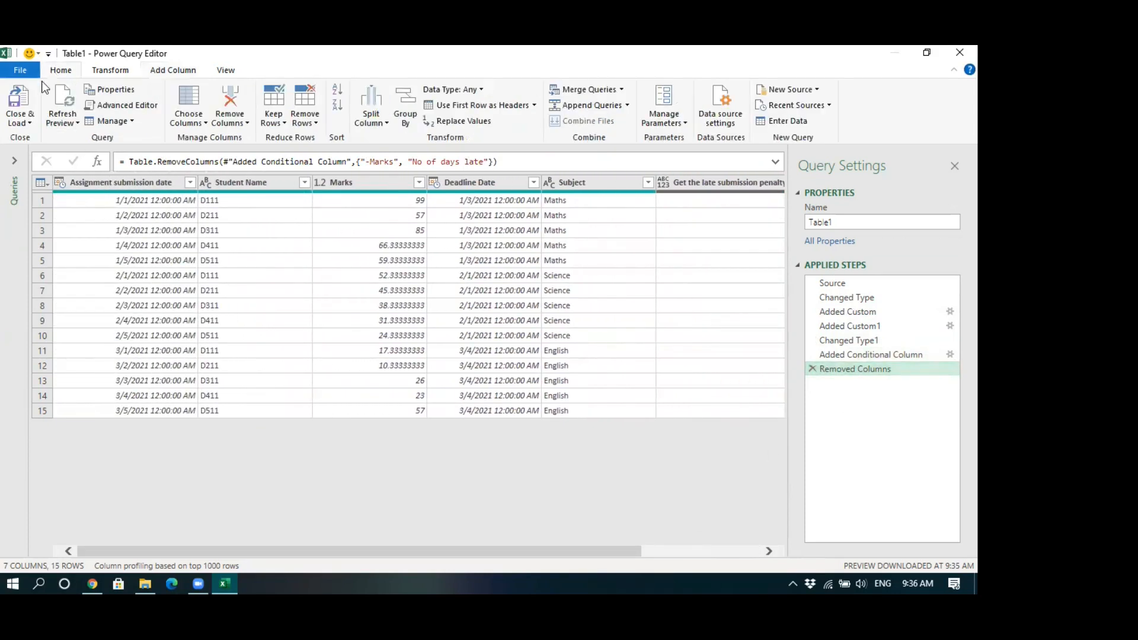
left_click(27, 124)
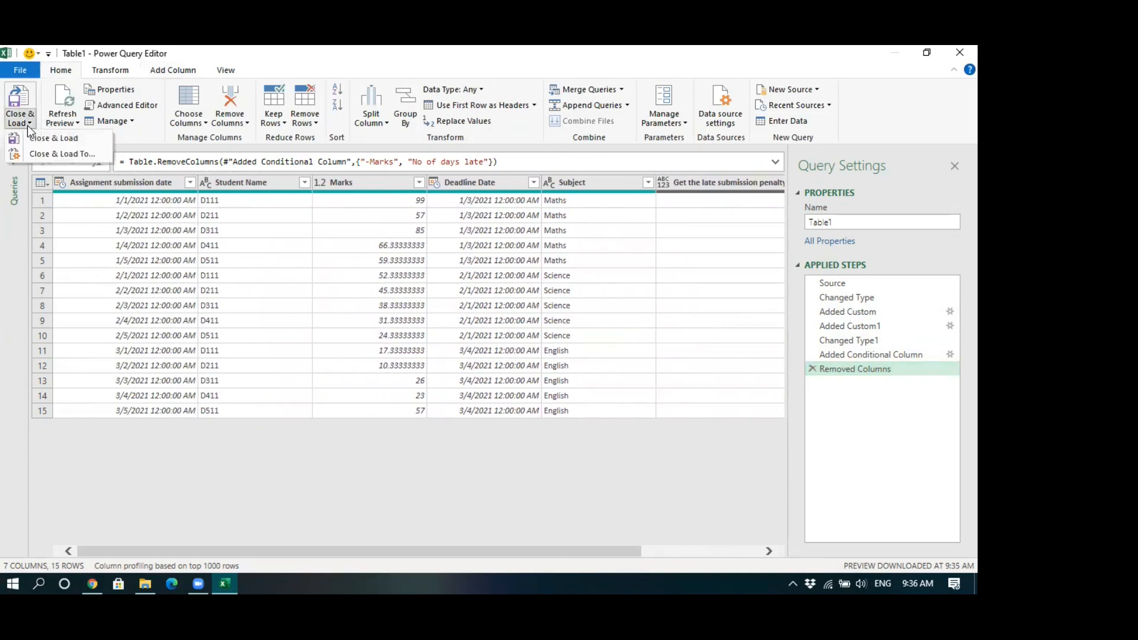
left_click(51, 154)
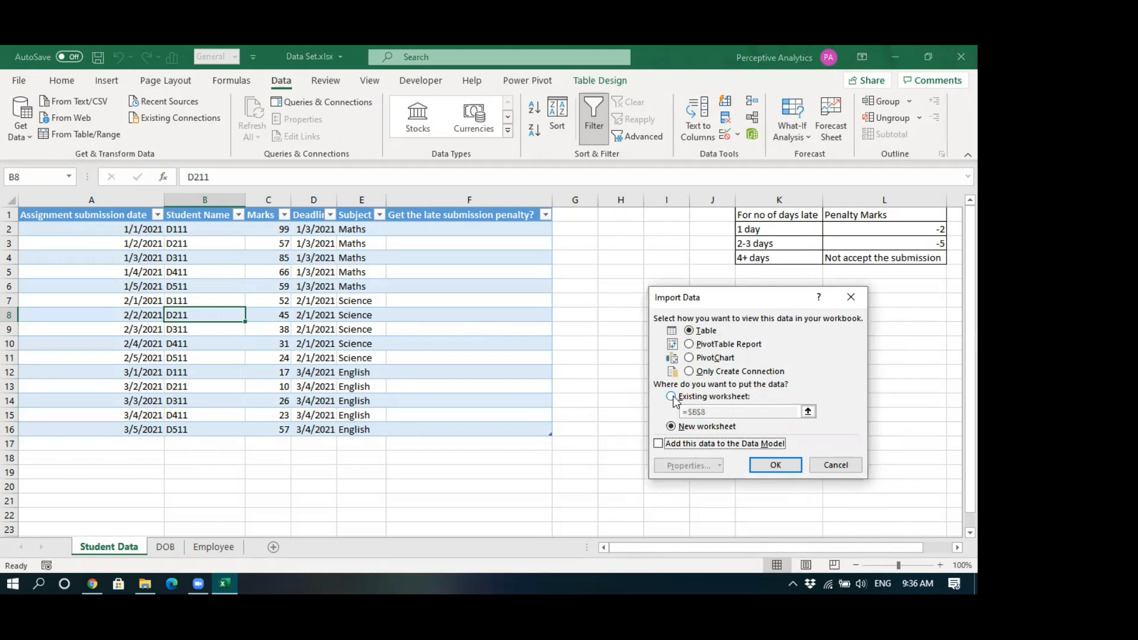
left_click(827, 464)
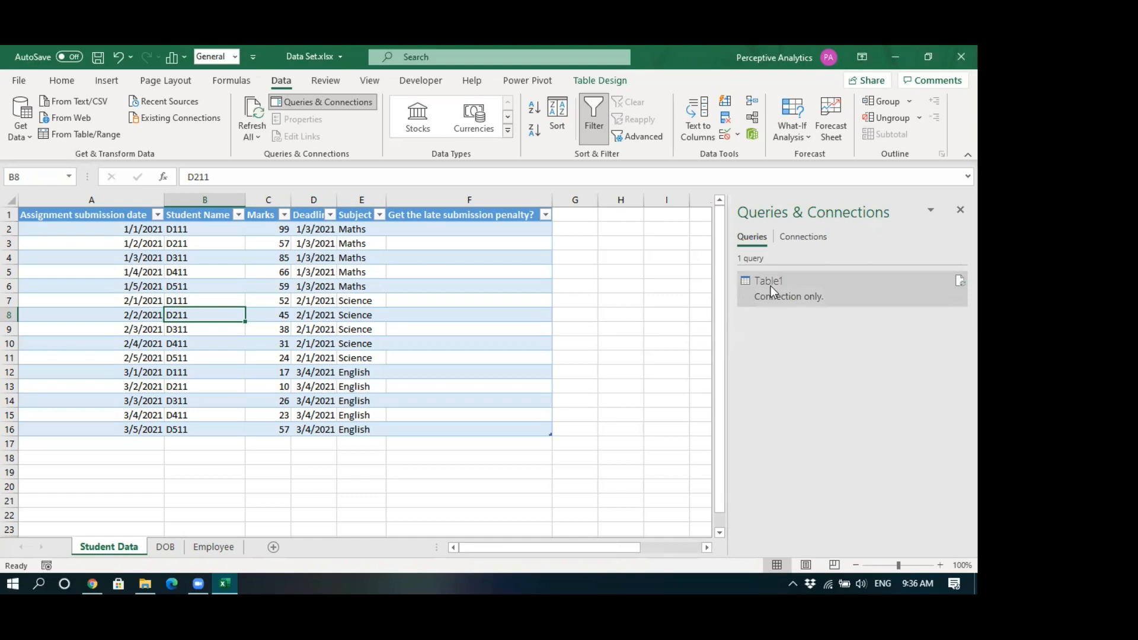
Step: Reopen the Table1 query for editing and add a Subtract Days column from the Assignment submission date and Deadline Date columns
left_click(770, 284)
right_click(769, 283)
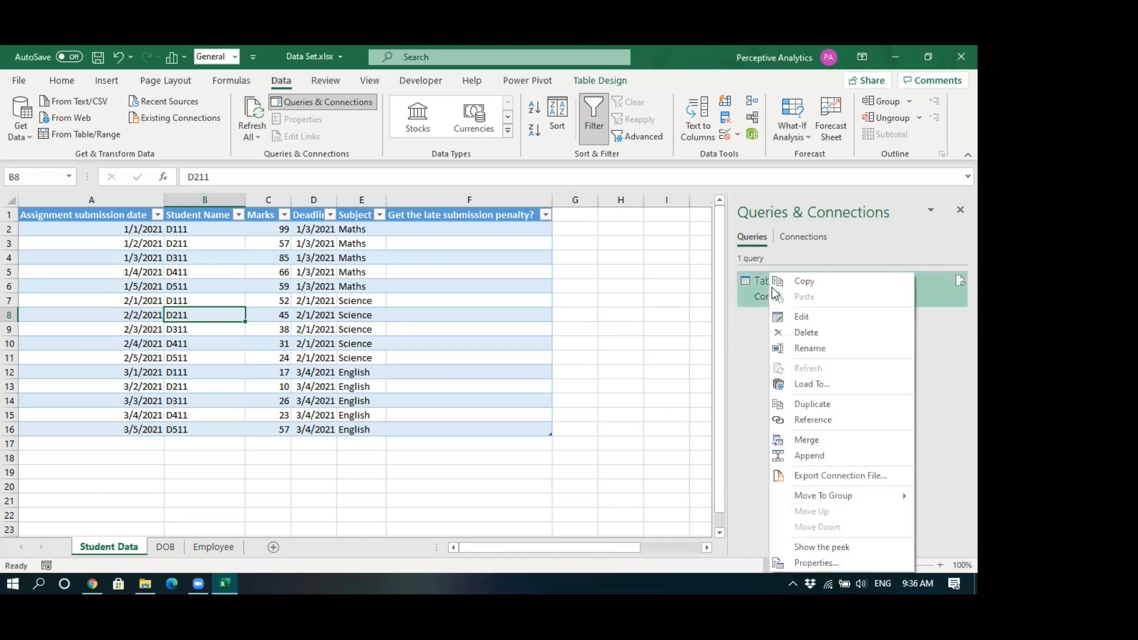
left_click(801, 317)
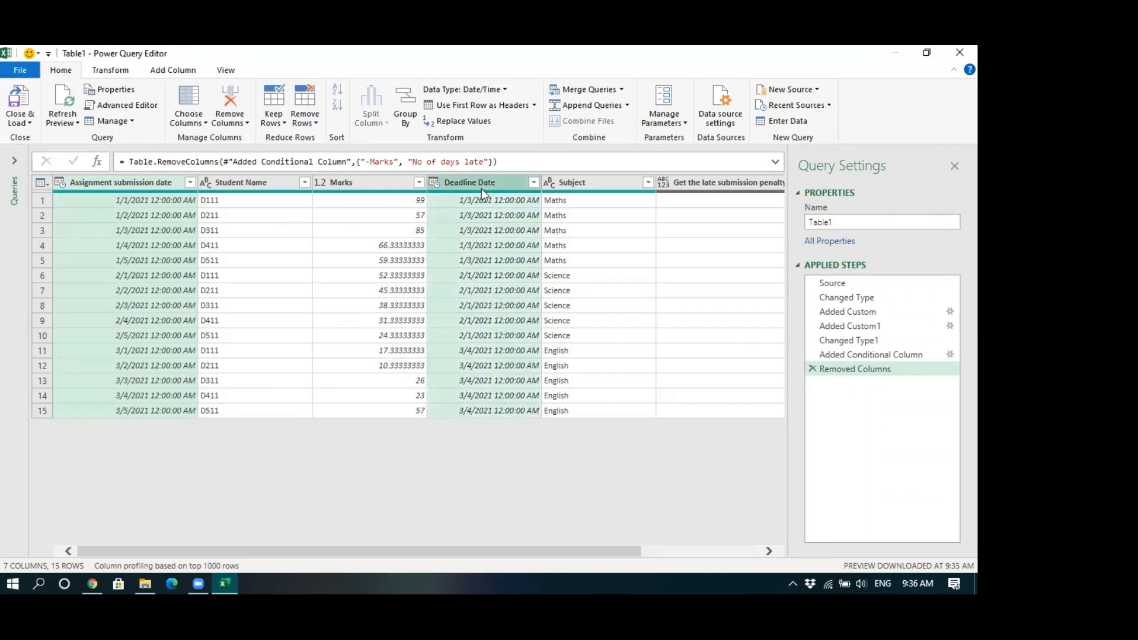
left_click(167, 71)
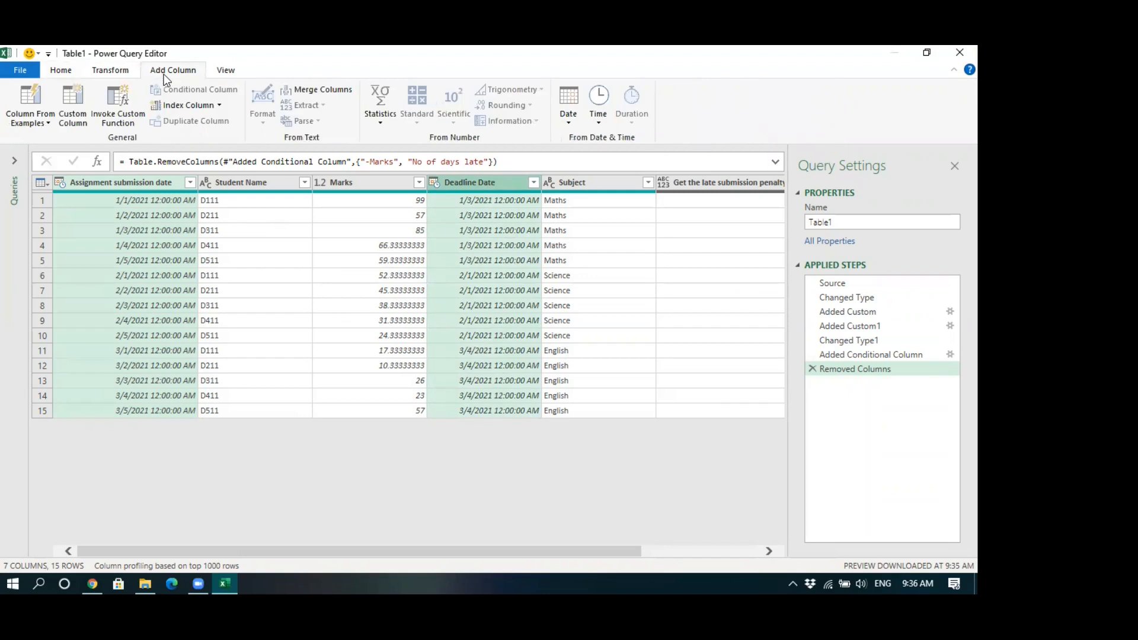
left_click(566, 122)
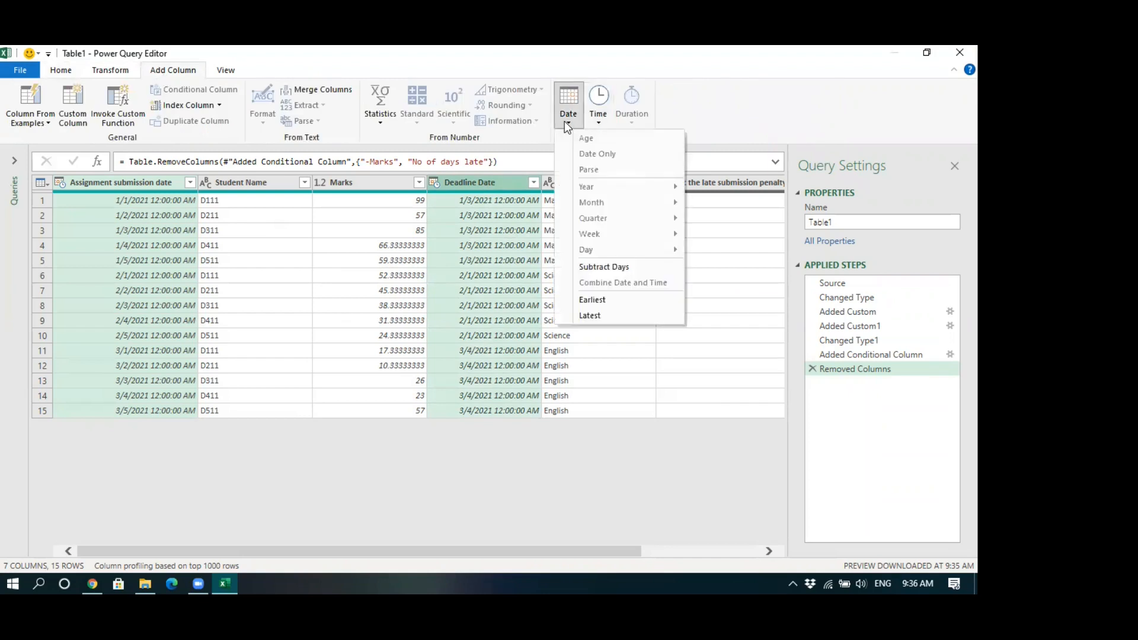
left_click(609, 268)
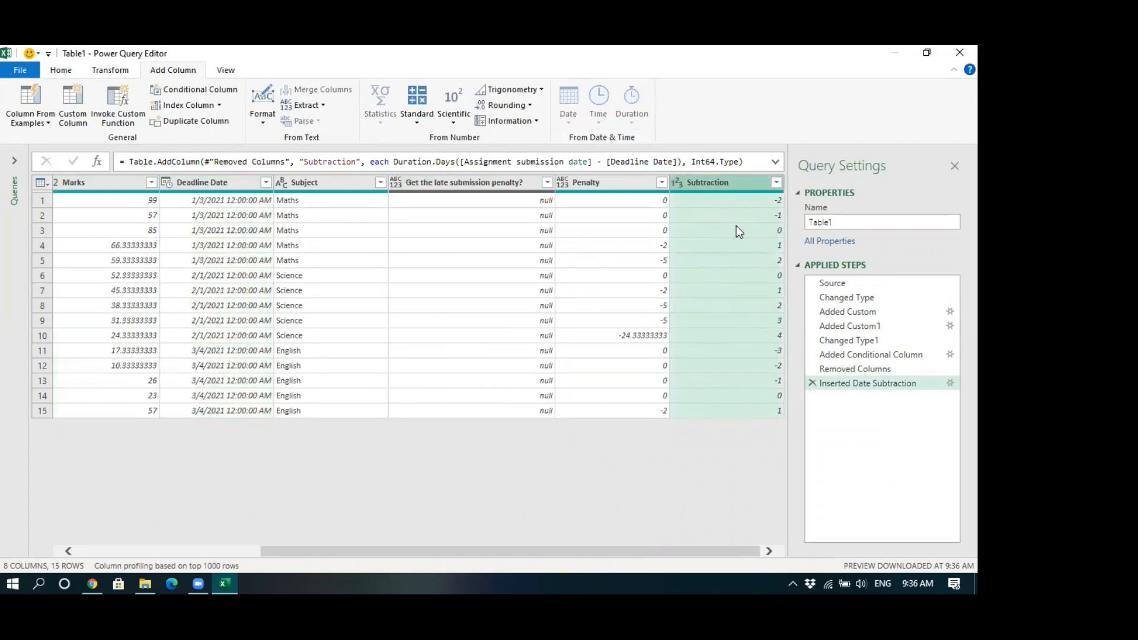
Step: Remove the Inserted Date Subtraction step, and close and load the query
left_click(812, 383)
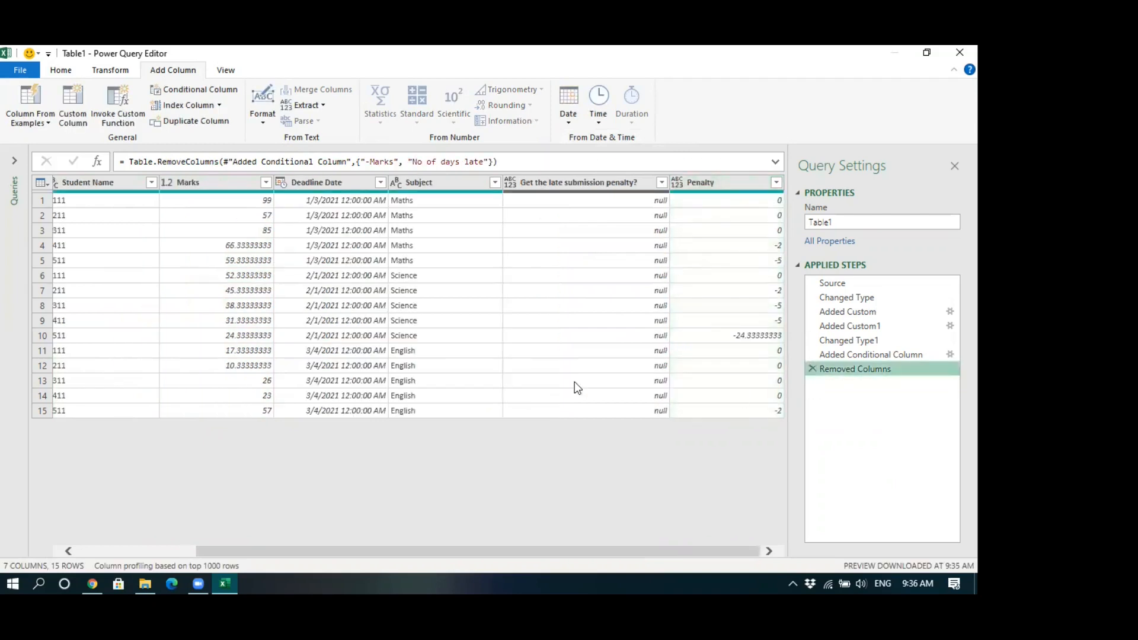
left_click(60, 70)
left_click(18, 121)
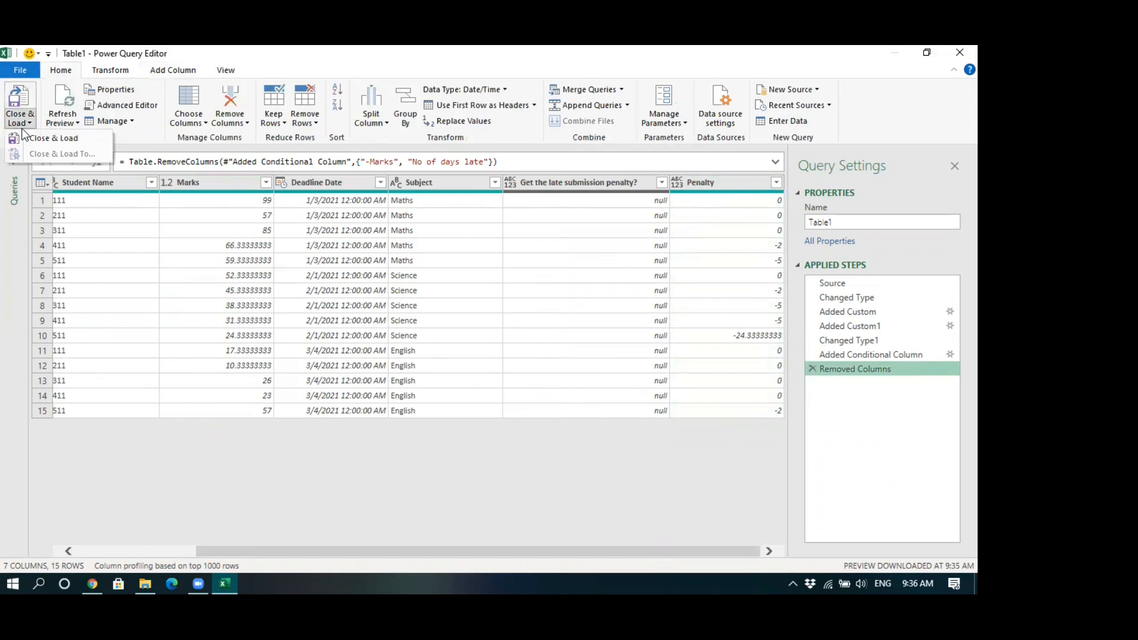
left_click(44, 137)
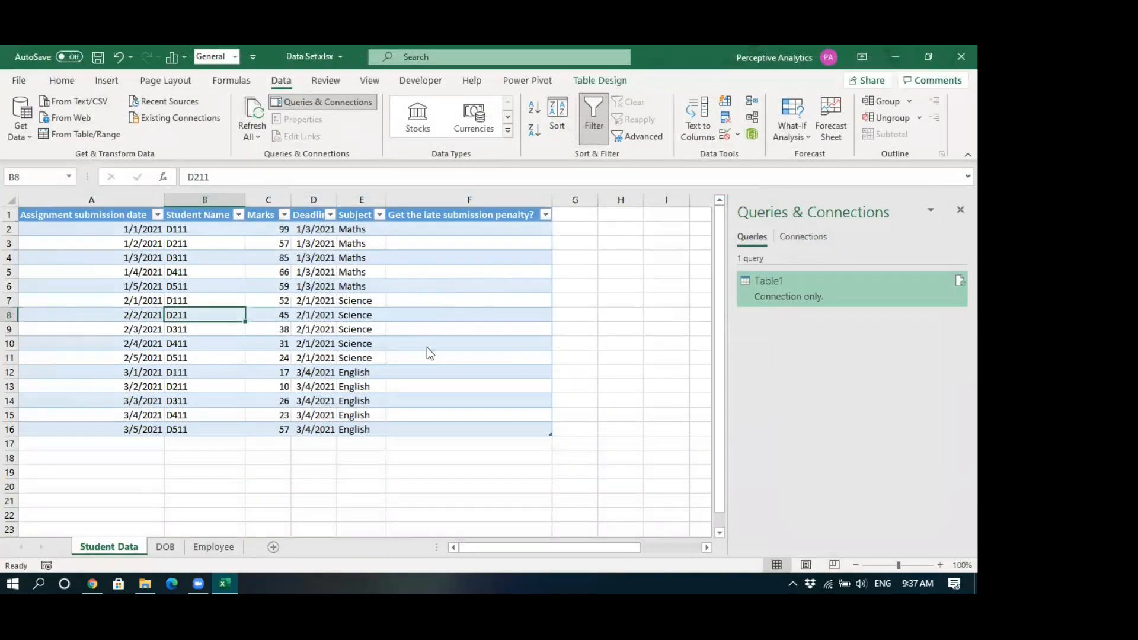
Step: Load the Table1 query as a table into the existing Student Data worksheet at cell A19
right_click(788, 282)
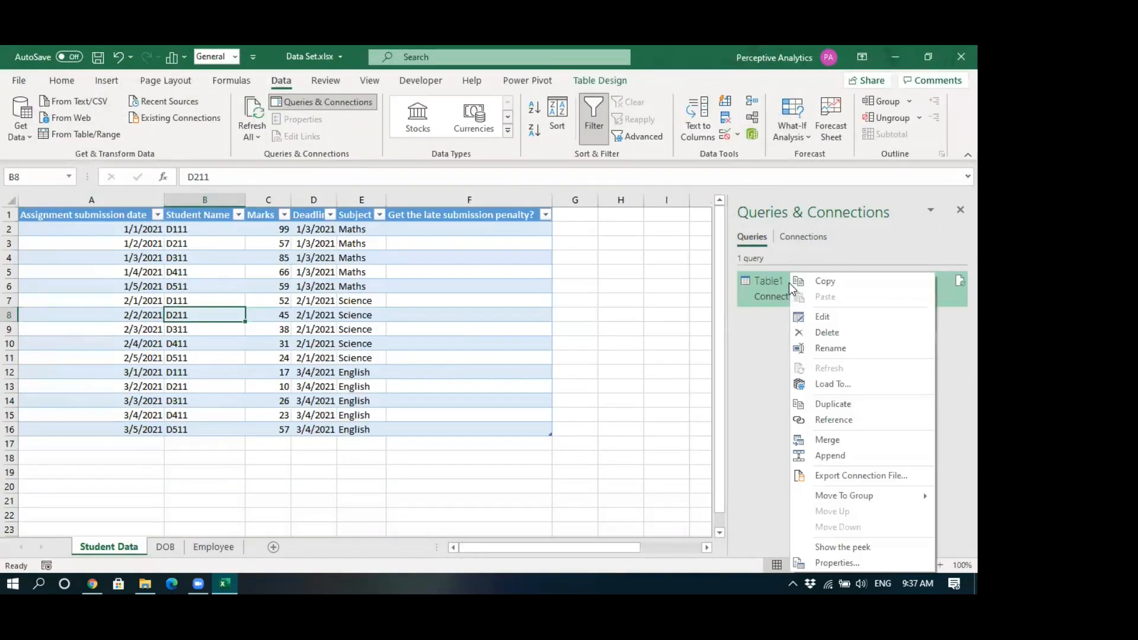
left_click(826, 386)
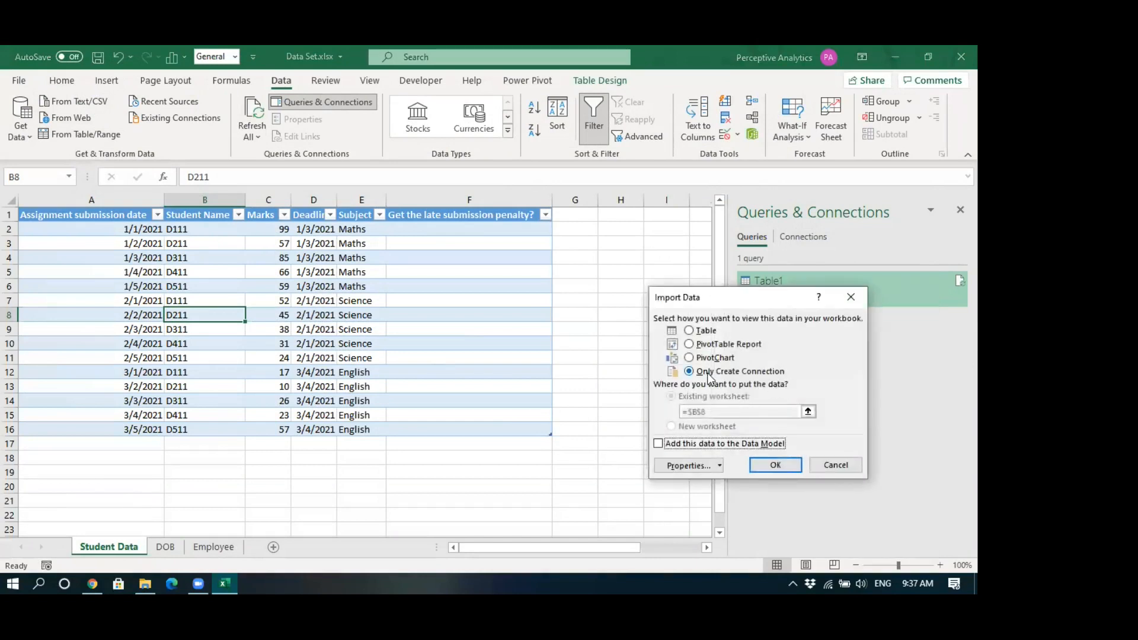
left_click(688, 330)
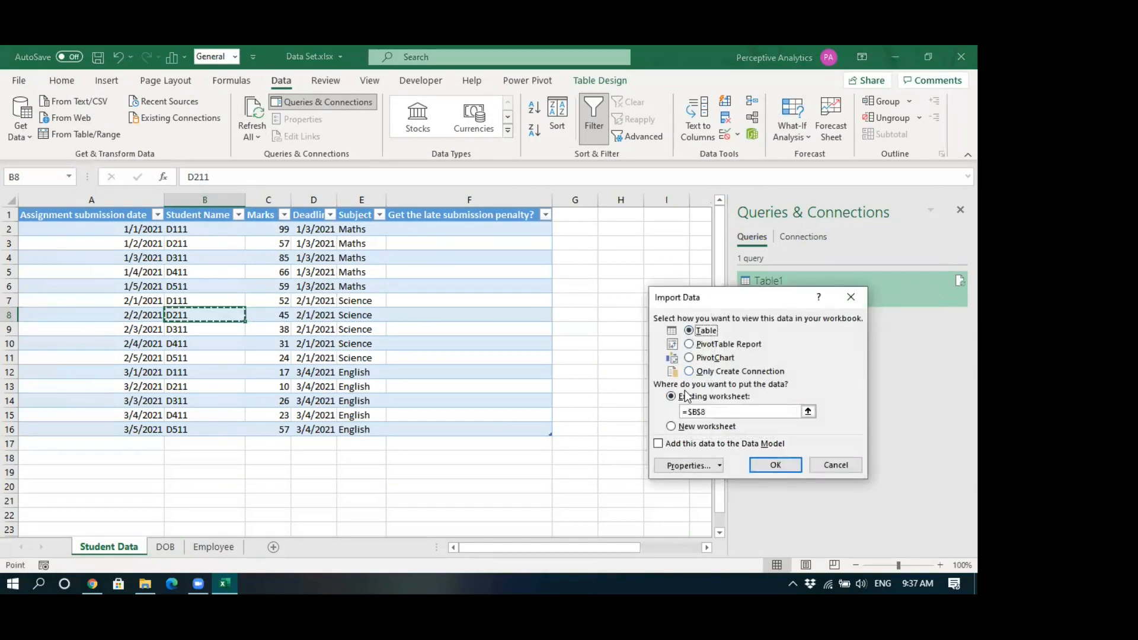
left_click(36, 472)
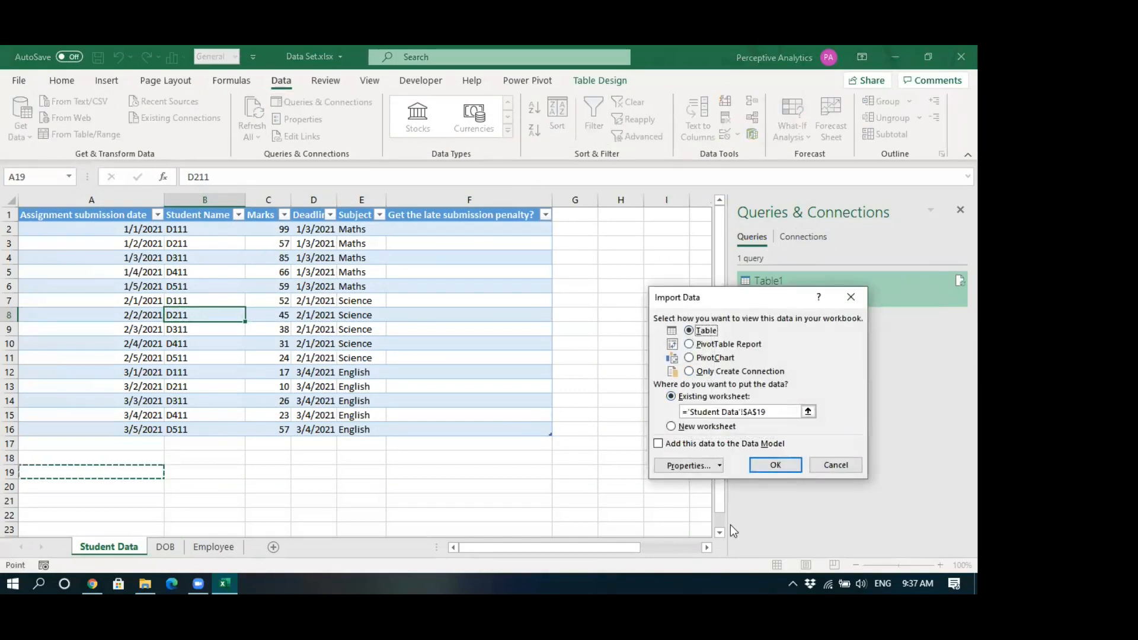
left_click(770, 466)
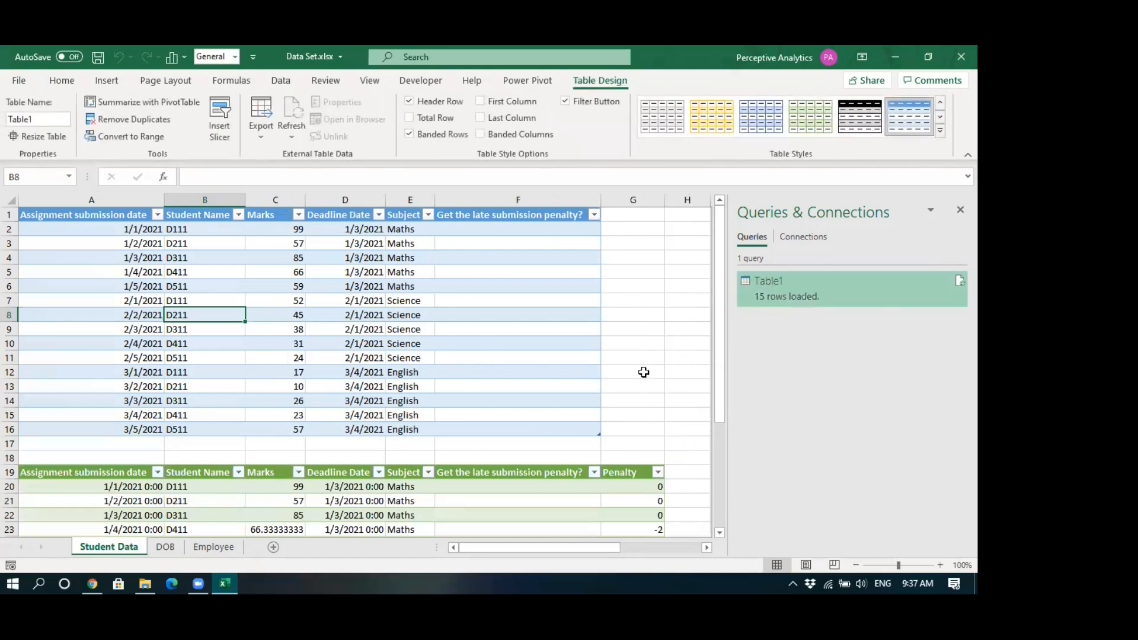
Step: Close the Queries & Connections pane and review the loaded table with its Penalty column
left_click(641, 372)
left_click(960, 209)
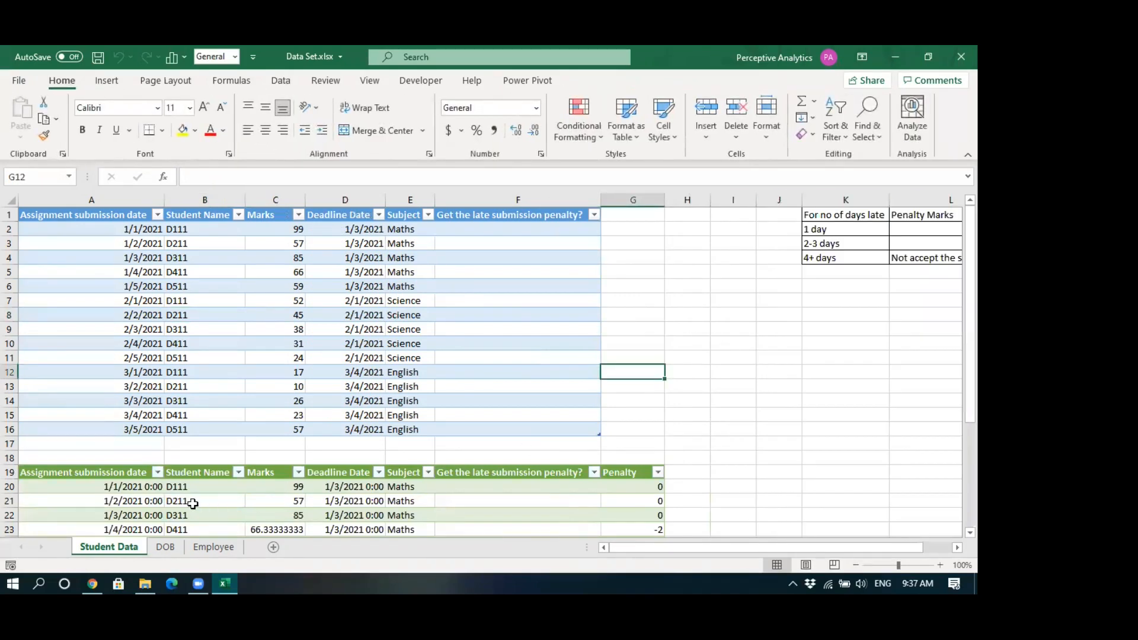
scroll(582, 460, "down", 2)
scroll(582, 459, "down", 2)
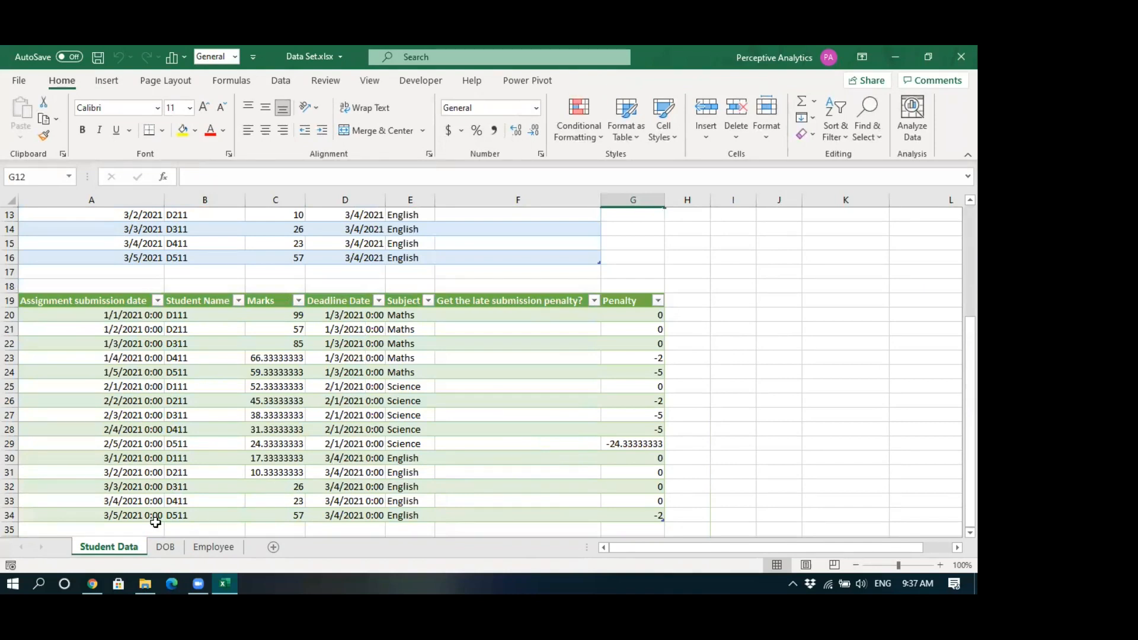
Step: Switch to the DOB sheet, fit column C to its header text, and read the column headers
left_click(172, 538)
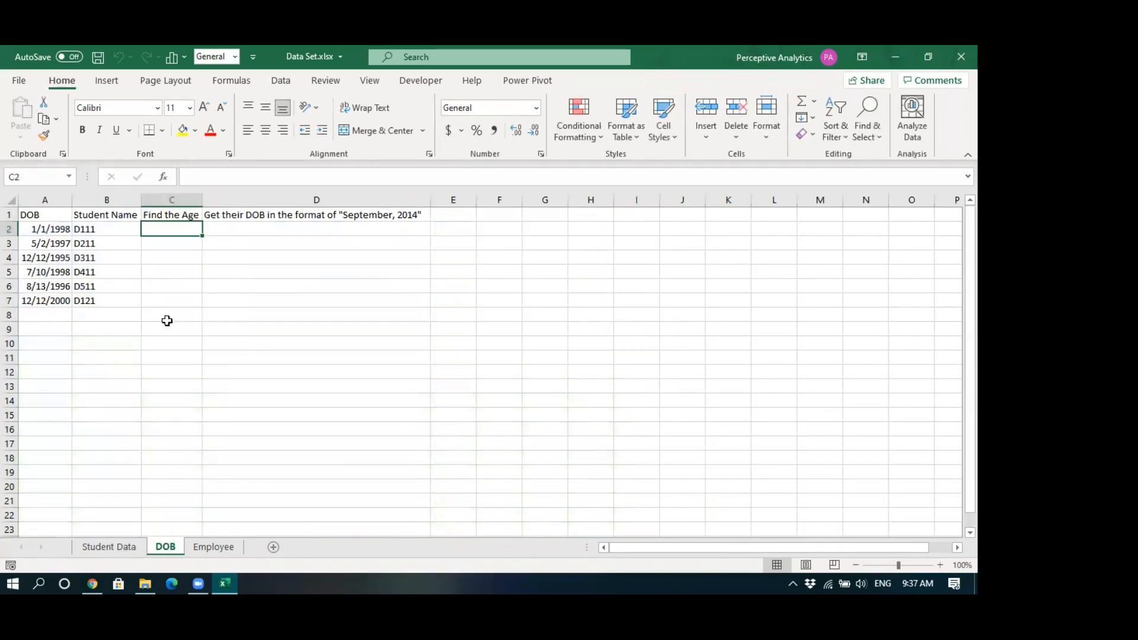
left_click(107, 200)
left_click(31, 199)
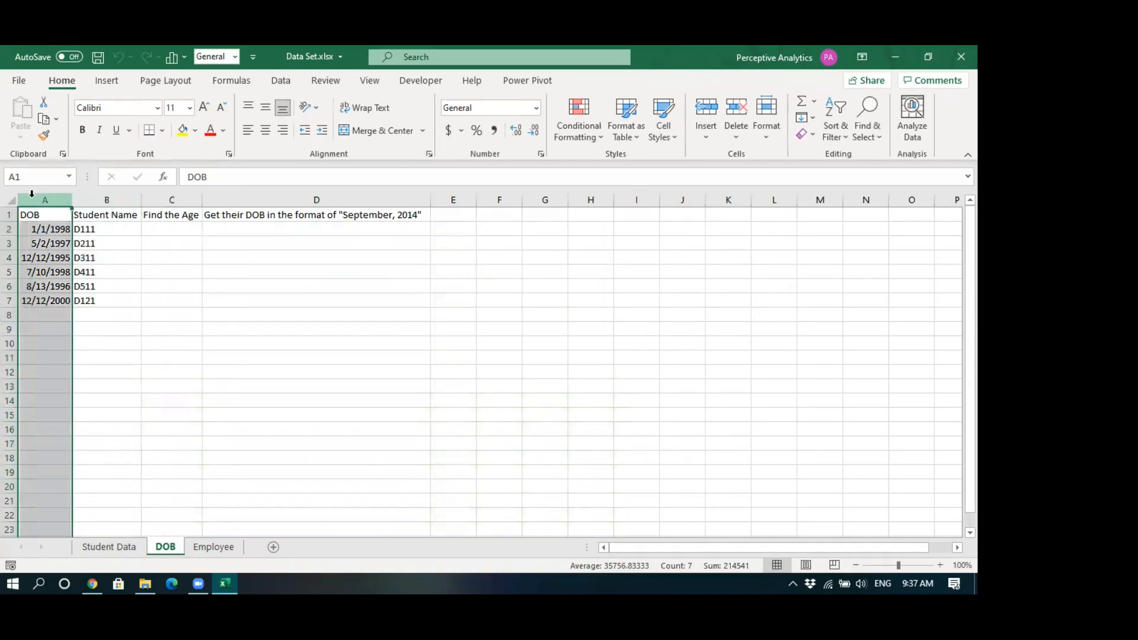
left_click(181, 217)
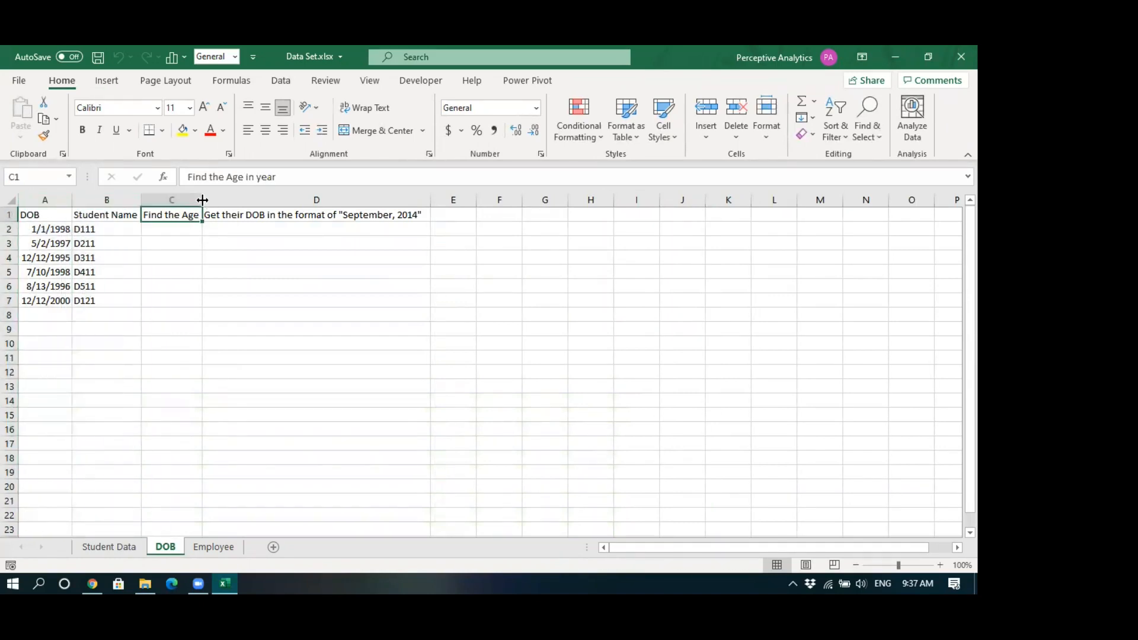
double_click(202, 200)
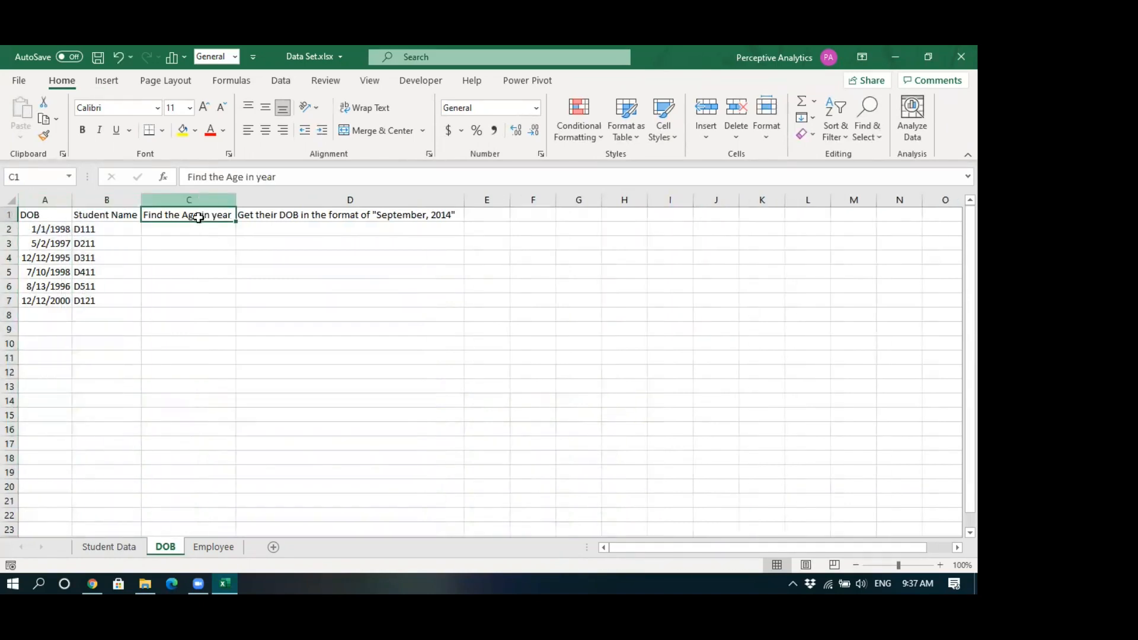
left_click(298, 218)
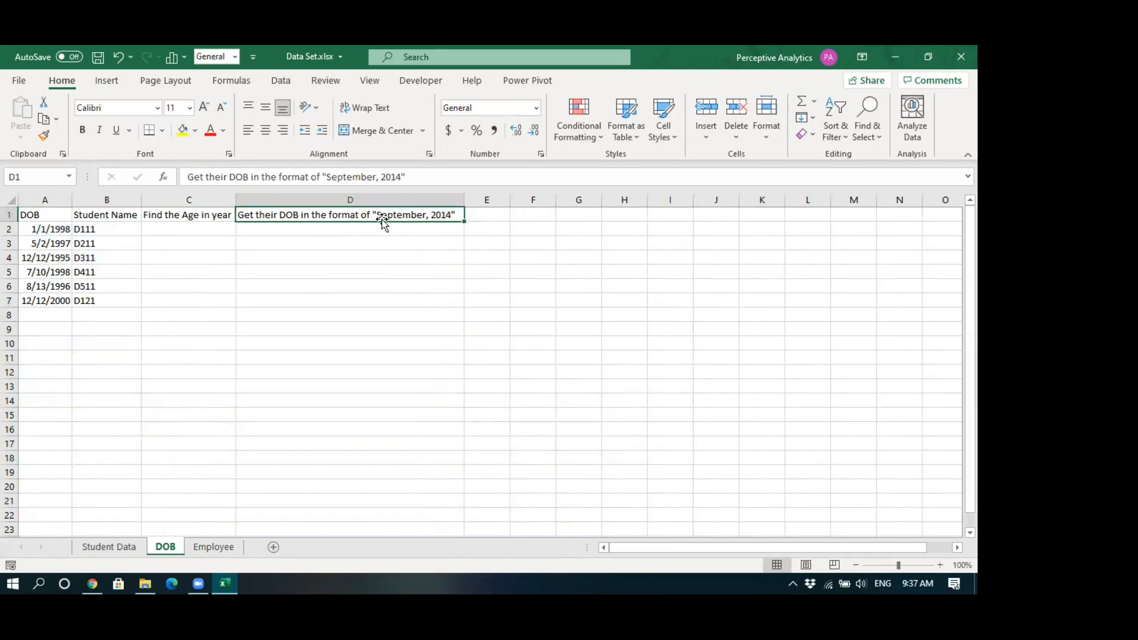
Step: Create a table with headers from range A1:D7 on the DOB sheet and load it into Power Query
left_click(110, 245)
left_click(281, 80)
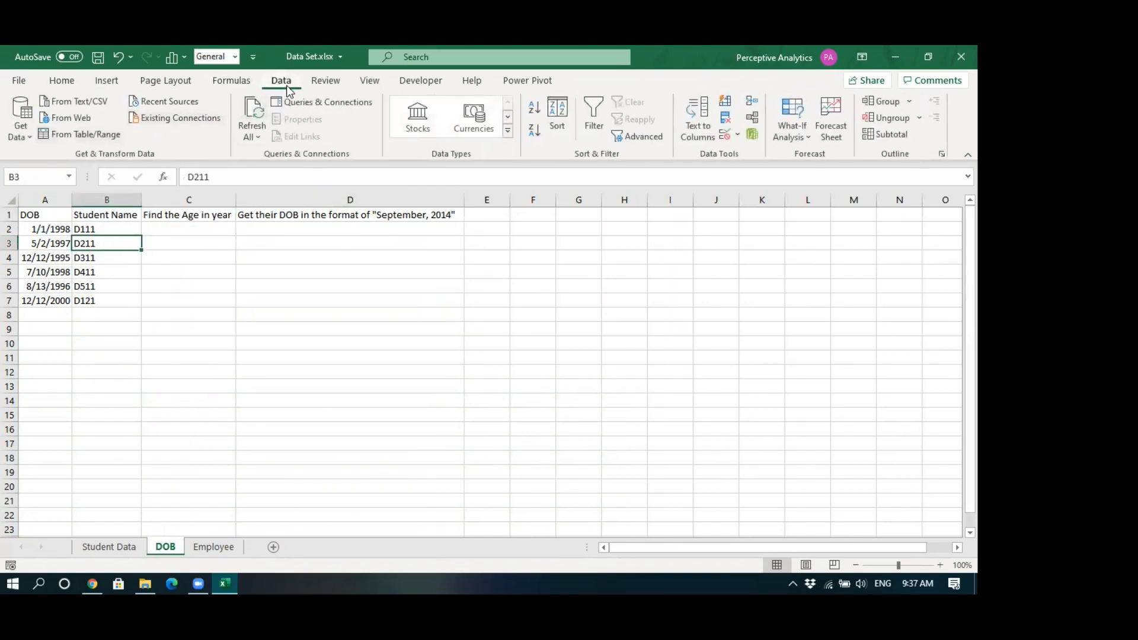
left_click(75, 137)
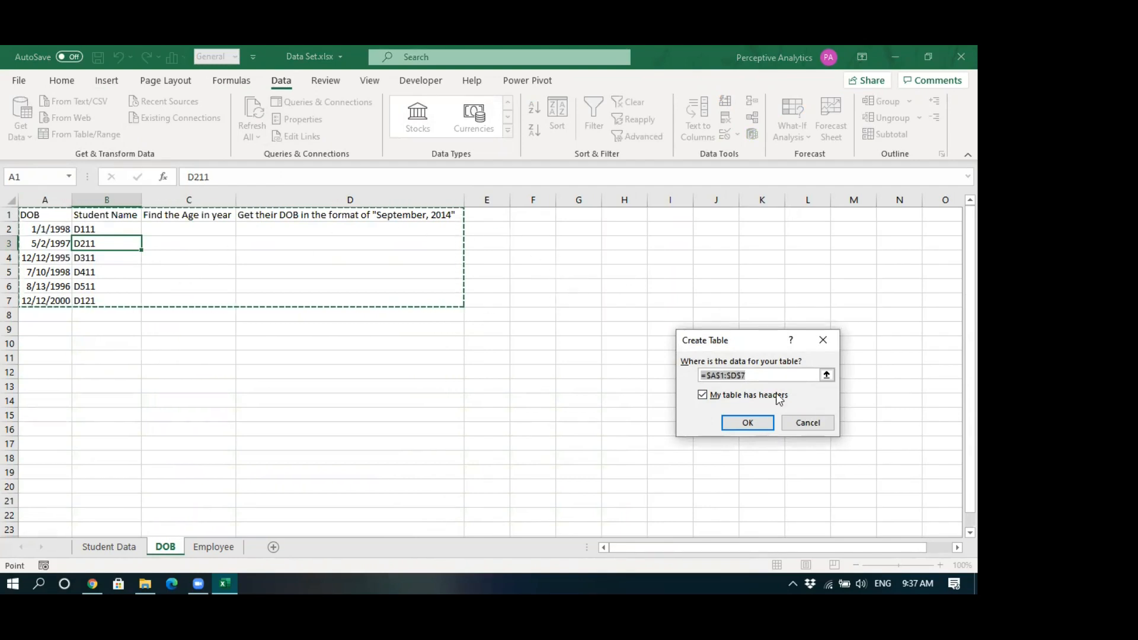
left_click(749, 423)
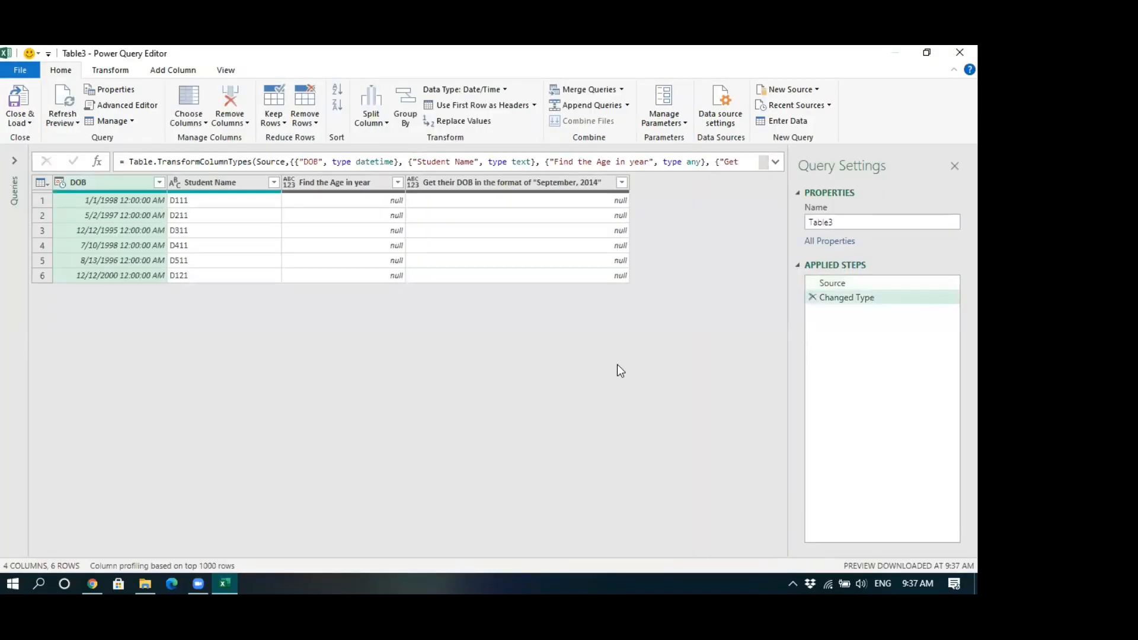
Step: Add an Age column calculated from the DOB column
left_click(254, 235)
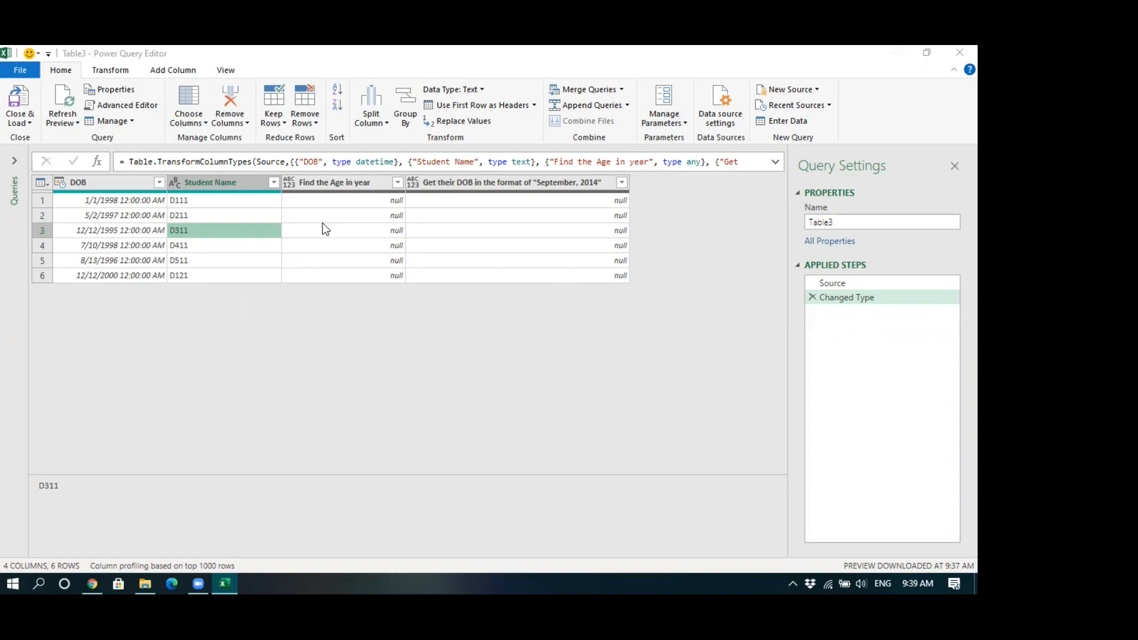
left_click(161, 71)
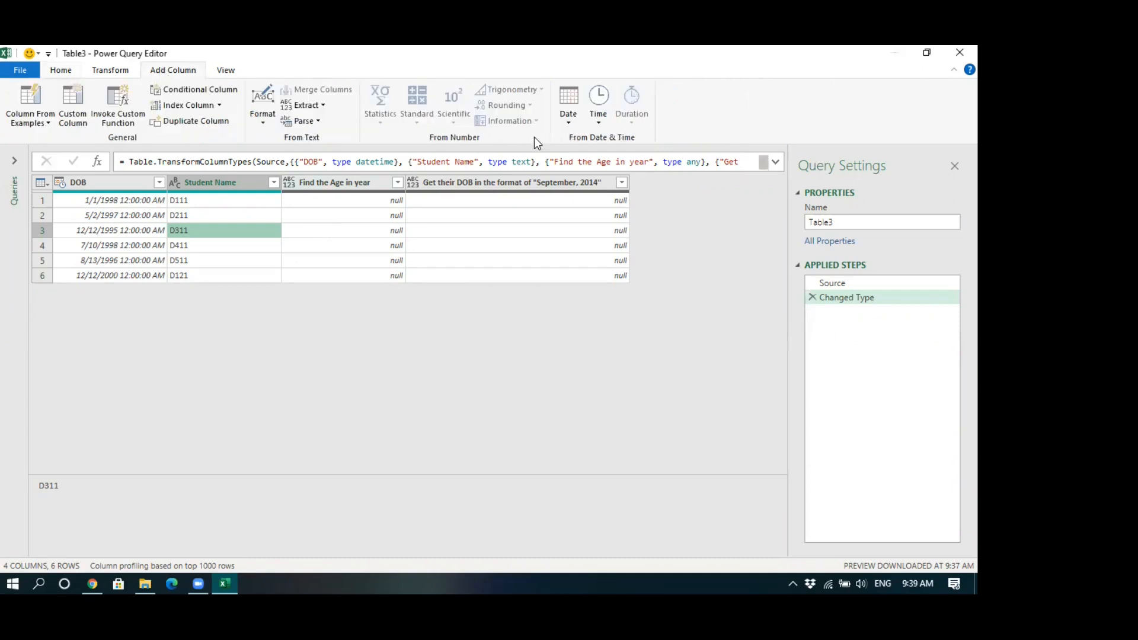
left_click(568, 123)
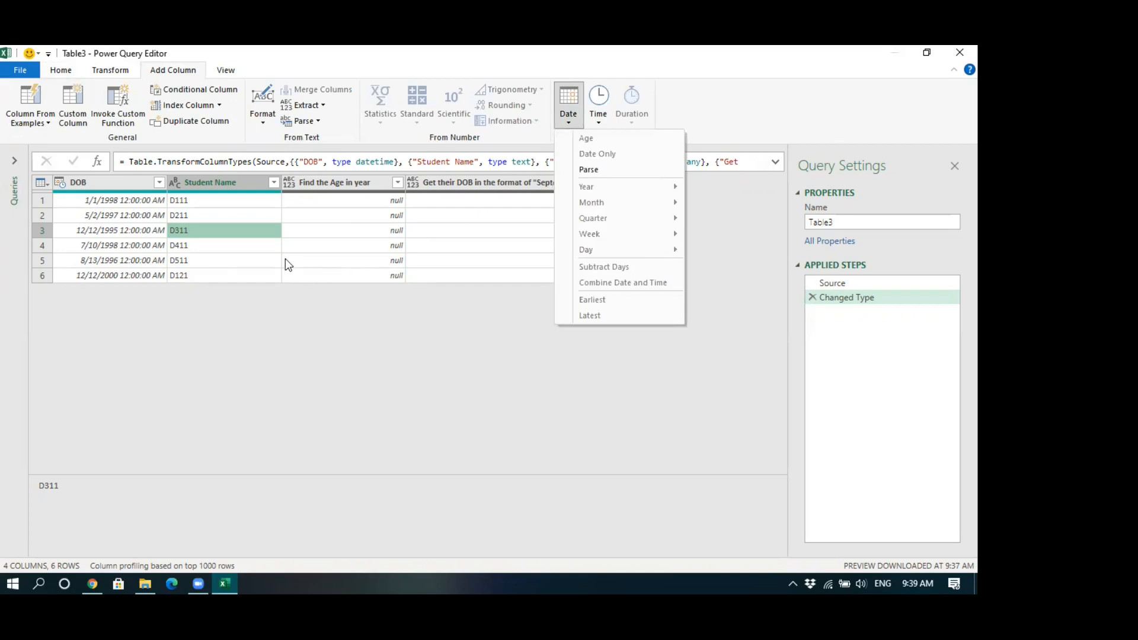
left_click(561, 122)
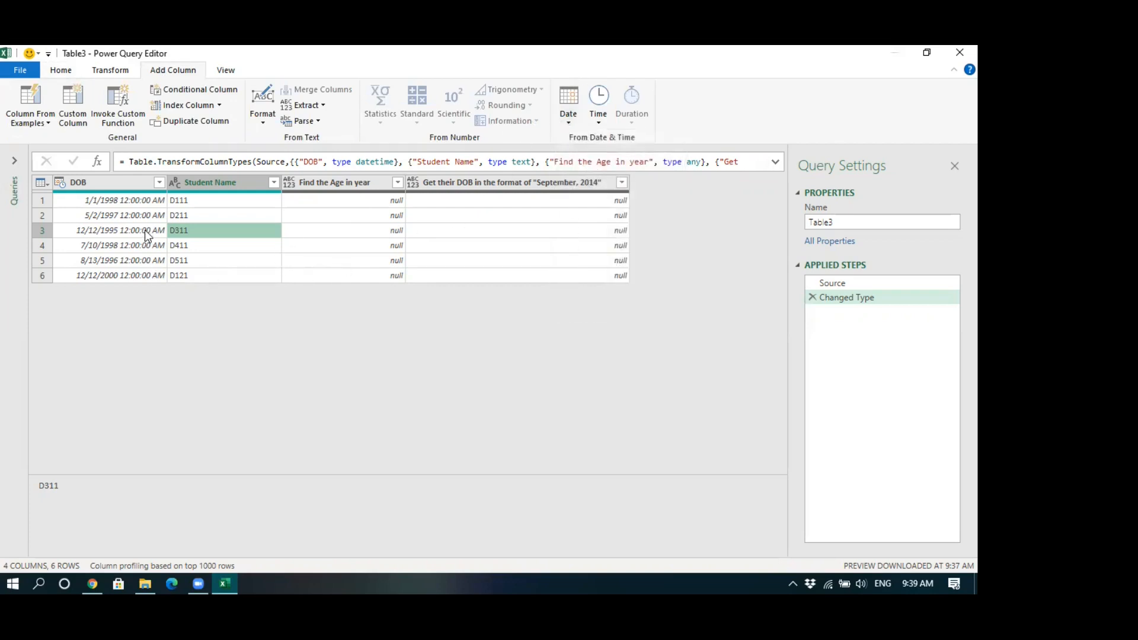
left_click(116, 181)
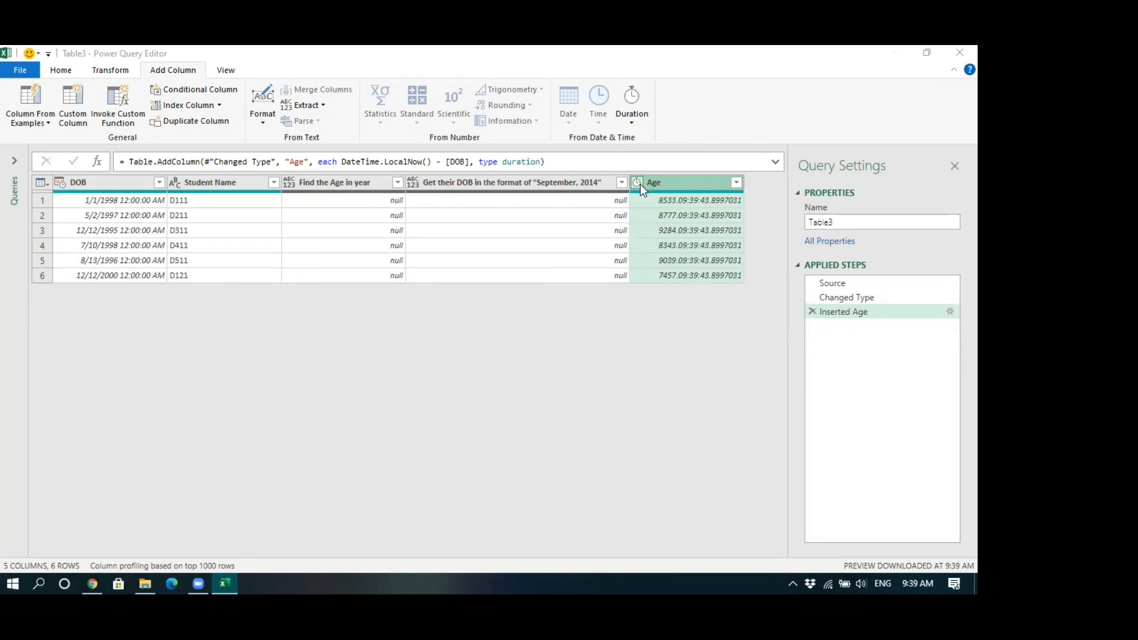
Step: Check the data types offered for the Age column, and remove the Inserted Age step from the query
left_click(637, 183)
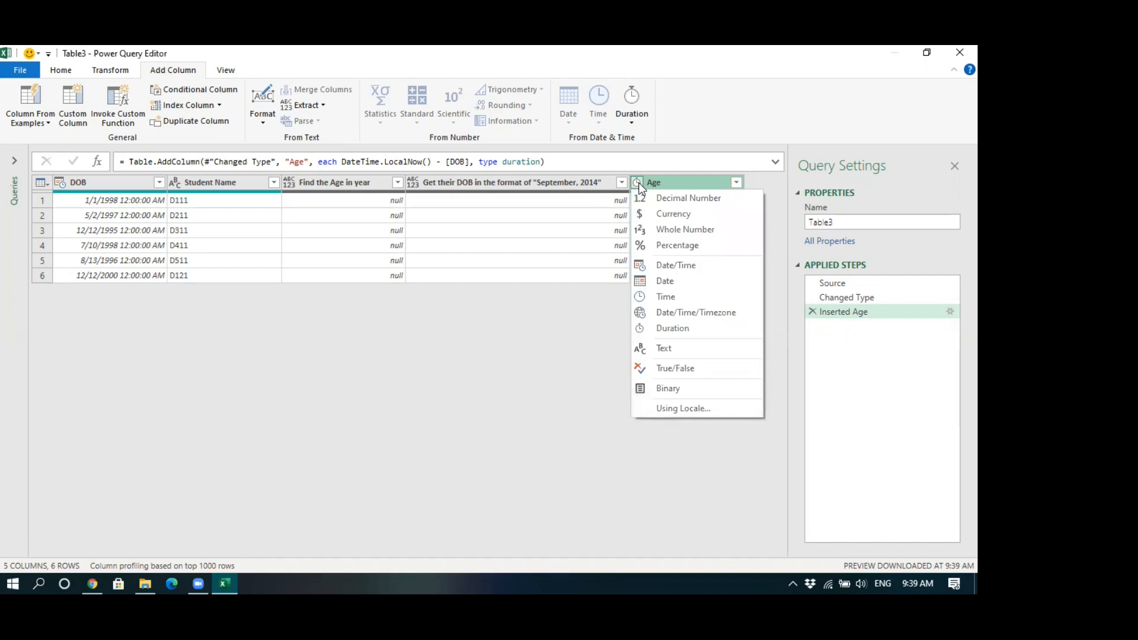
left_click(653, 184)
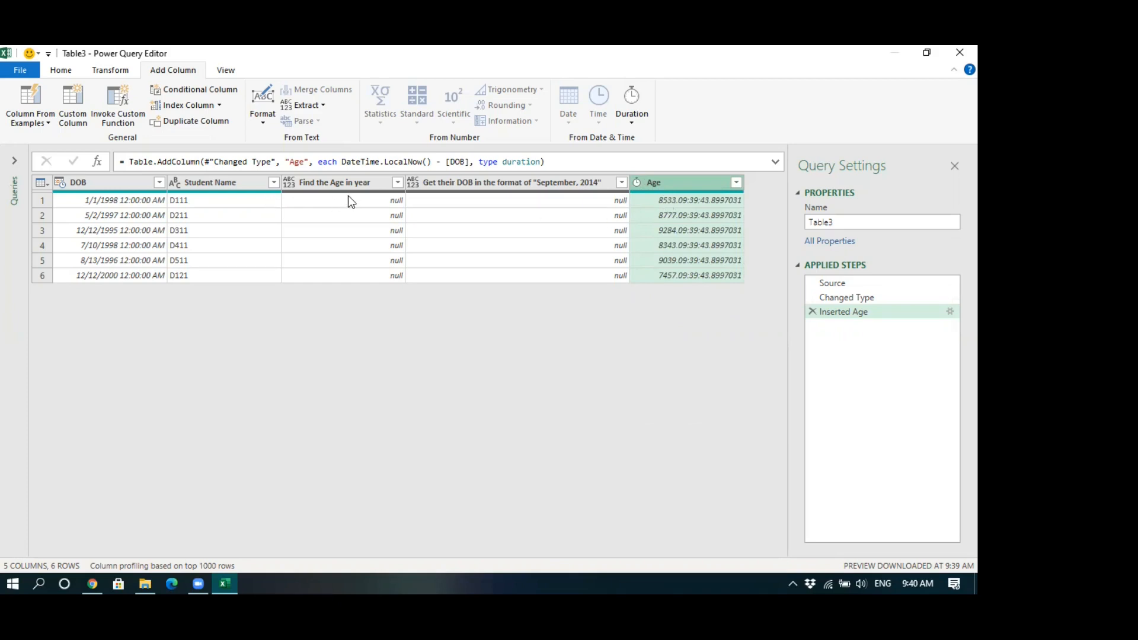
left_click(638, 184)
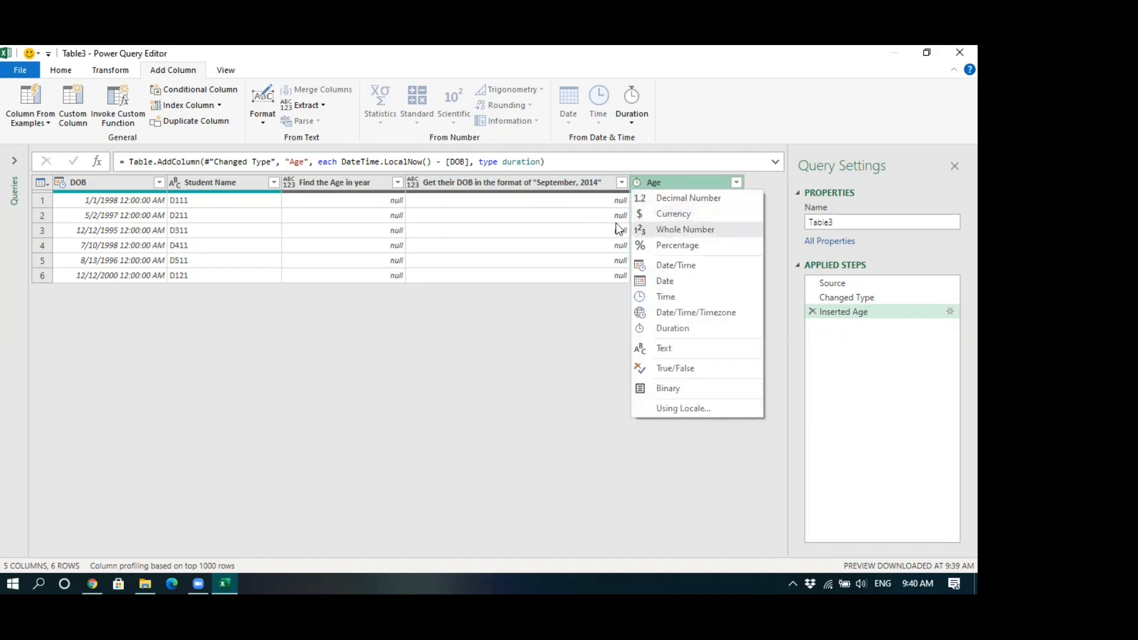
left_click(579, 218)
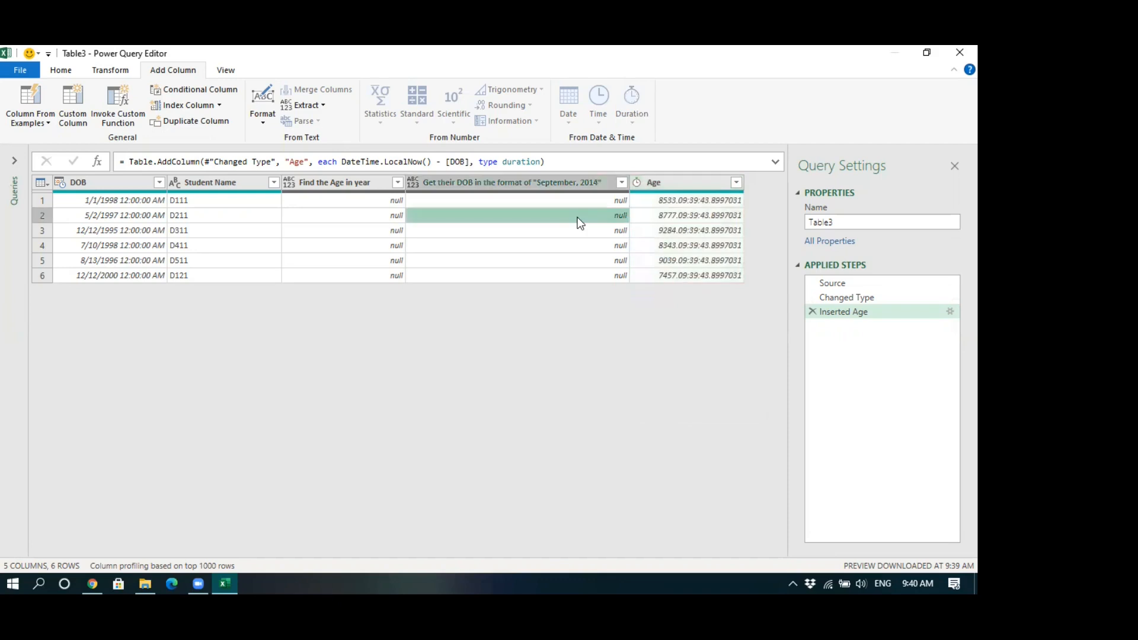
left_click(649, 220)
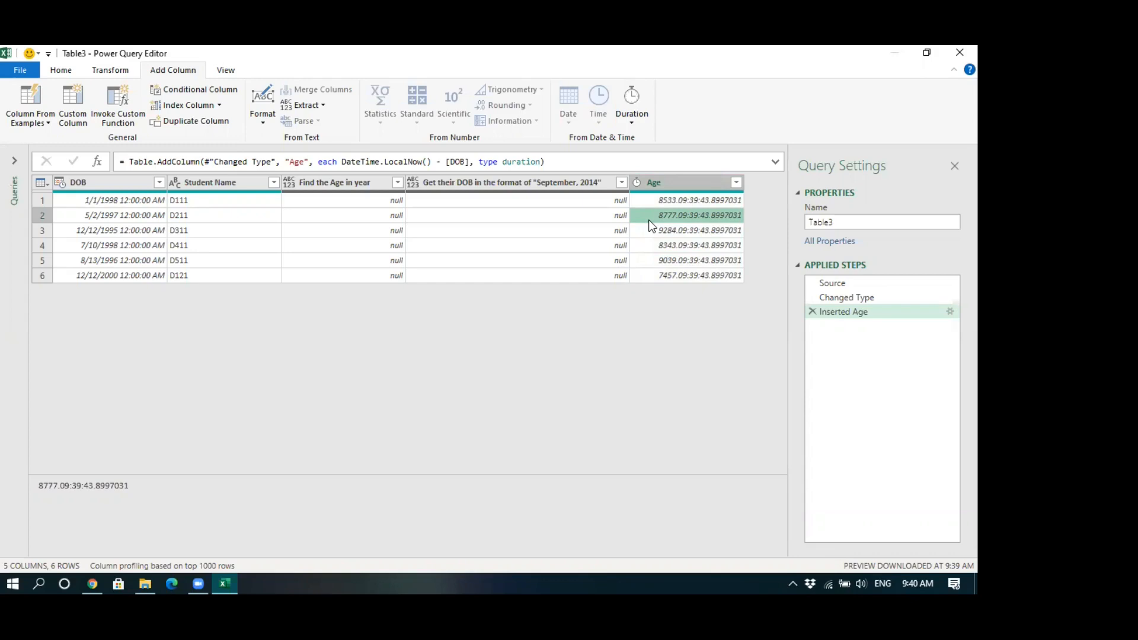
left_click(812, 312)
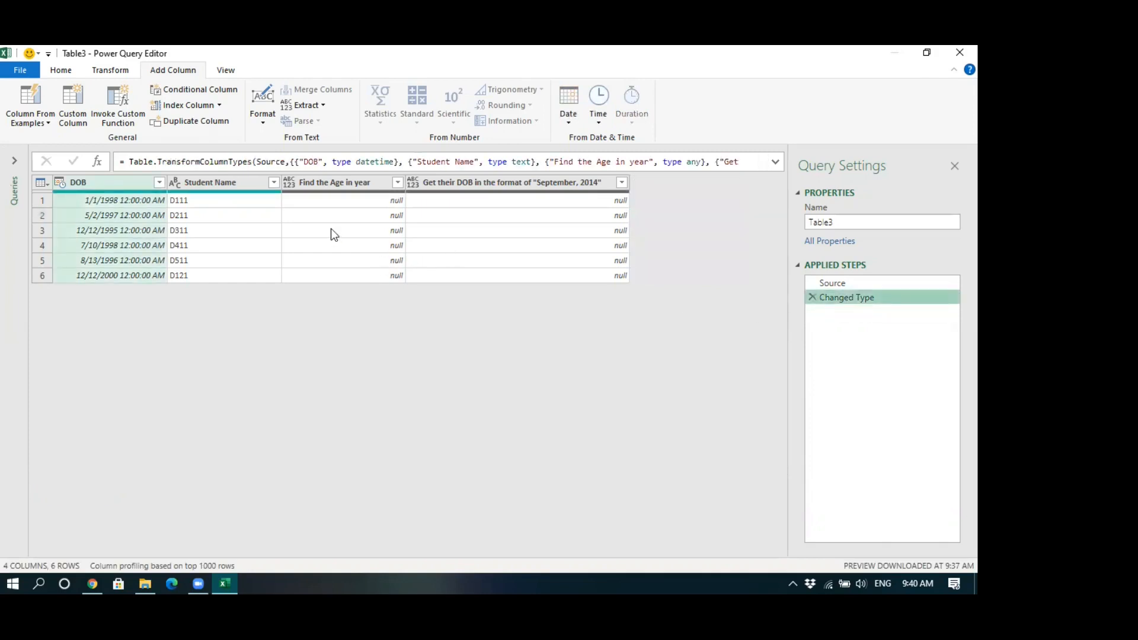
left_click(315, 222)
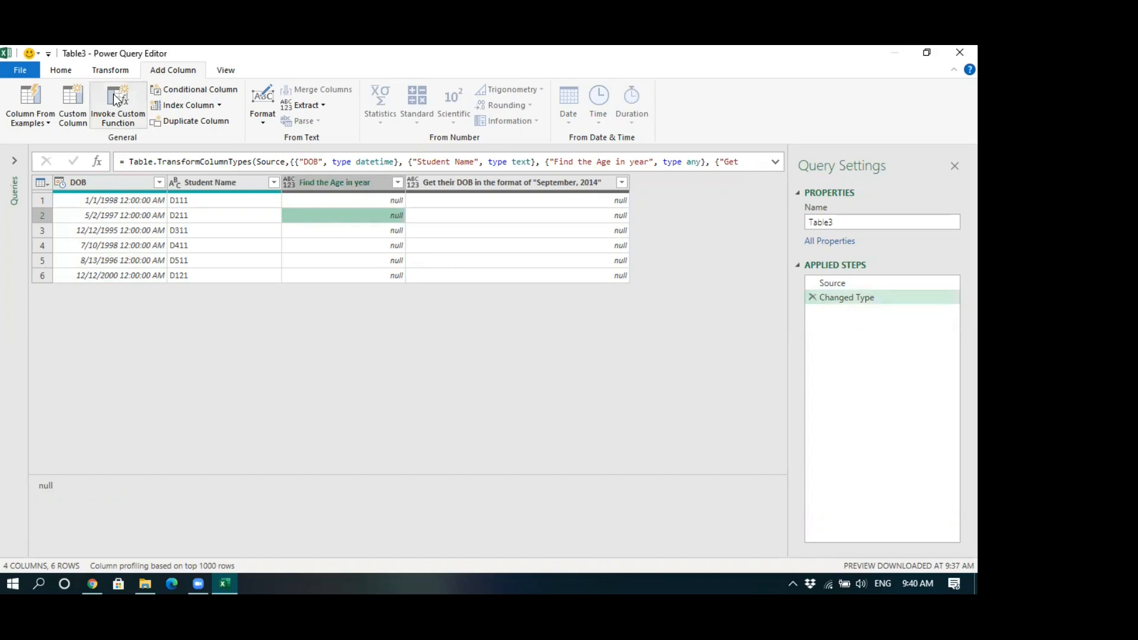
left_click(79, 99)
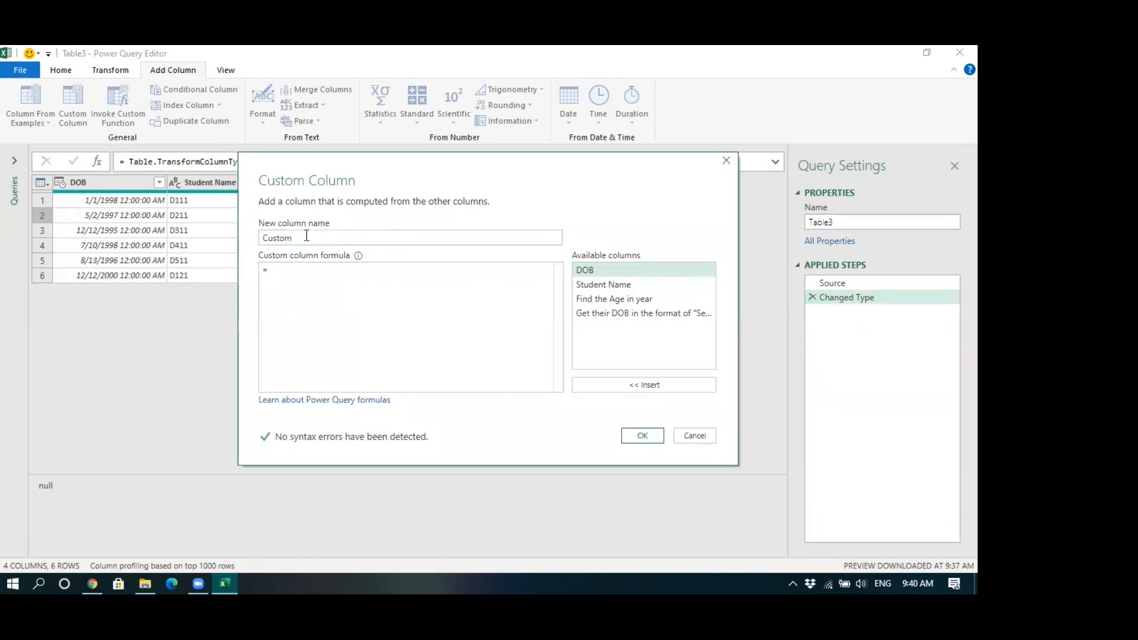
double_click(287, 237)
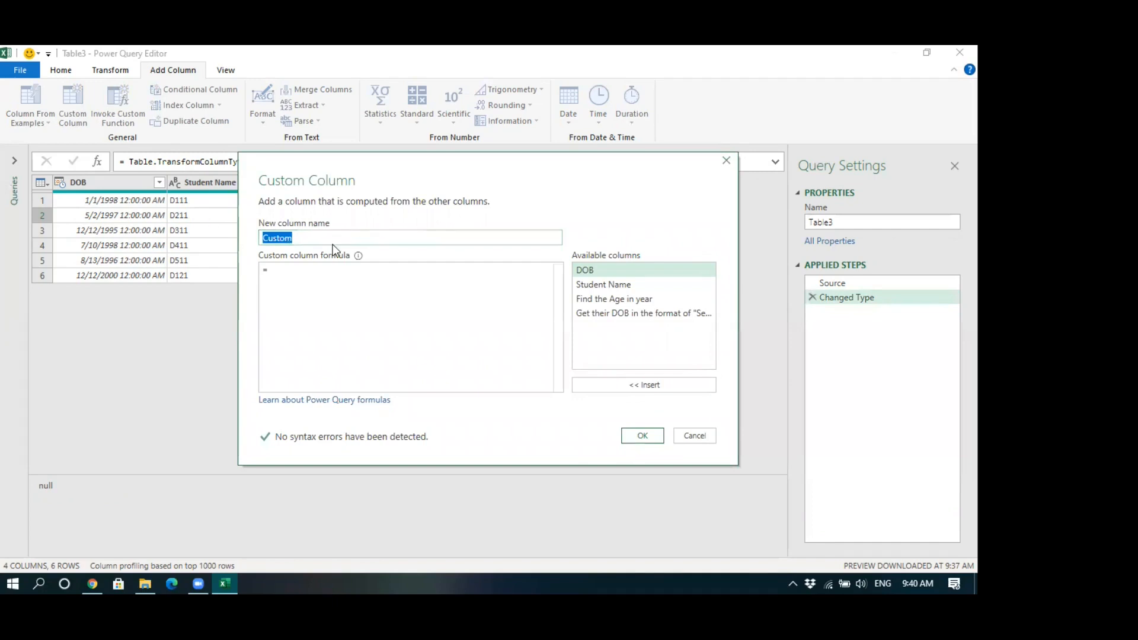
left_click(726, 160)
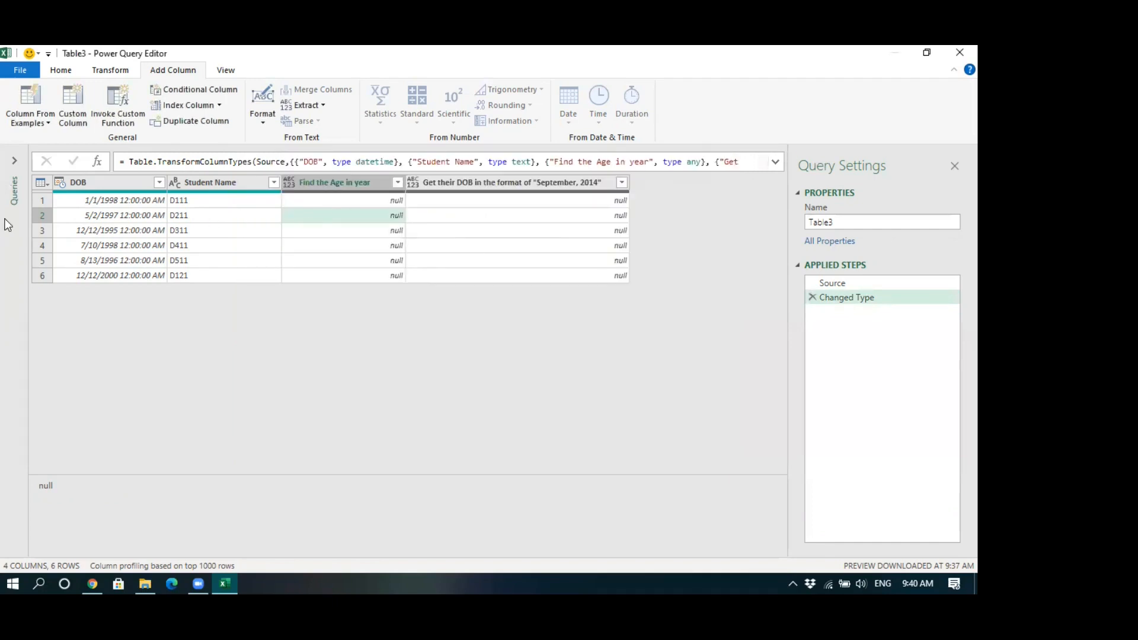
Step: Add an Age column calculated from the DOB column again
left_click(92, 186)
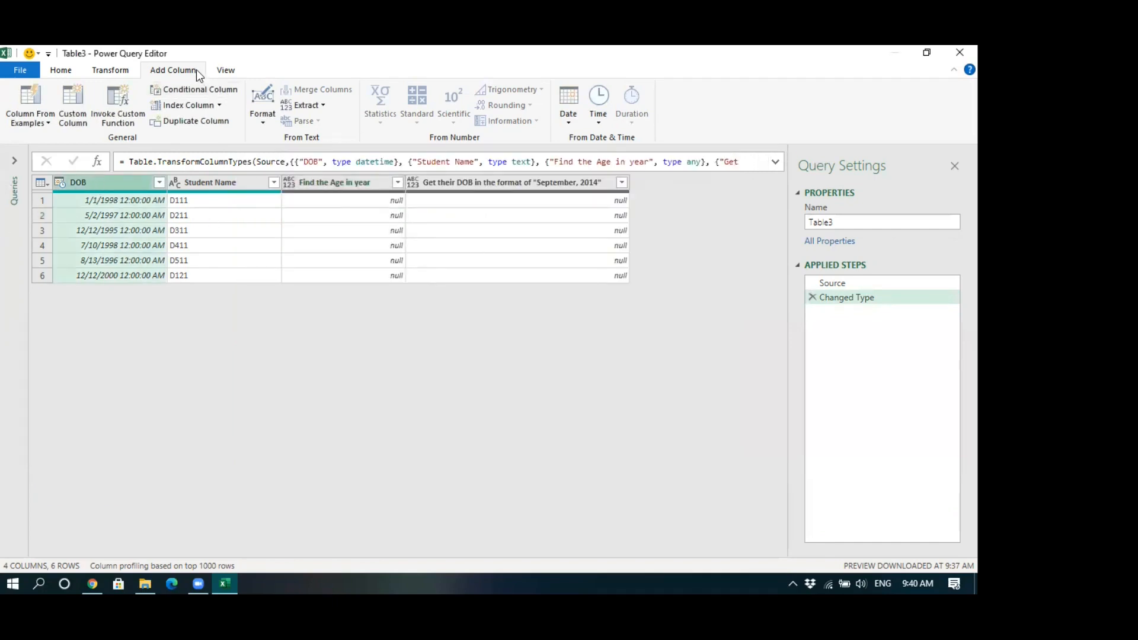
left_click(561, 125)
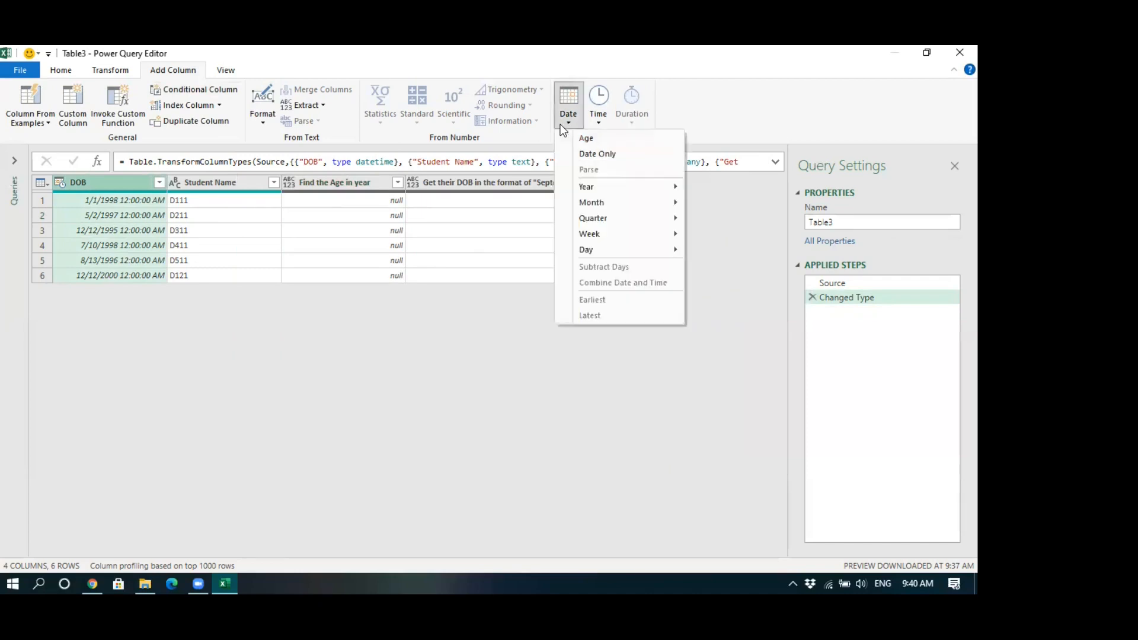
left_click(606, 141)
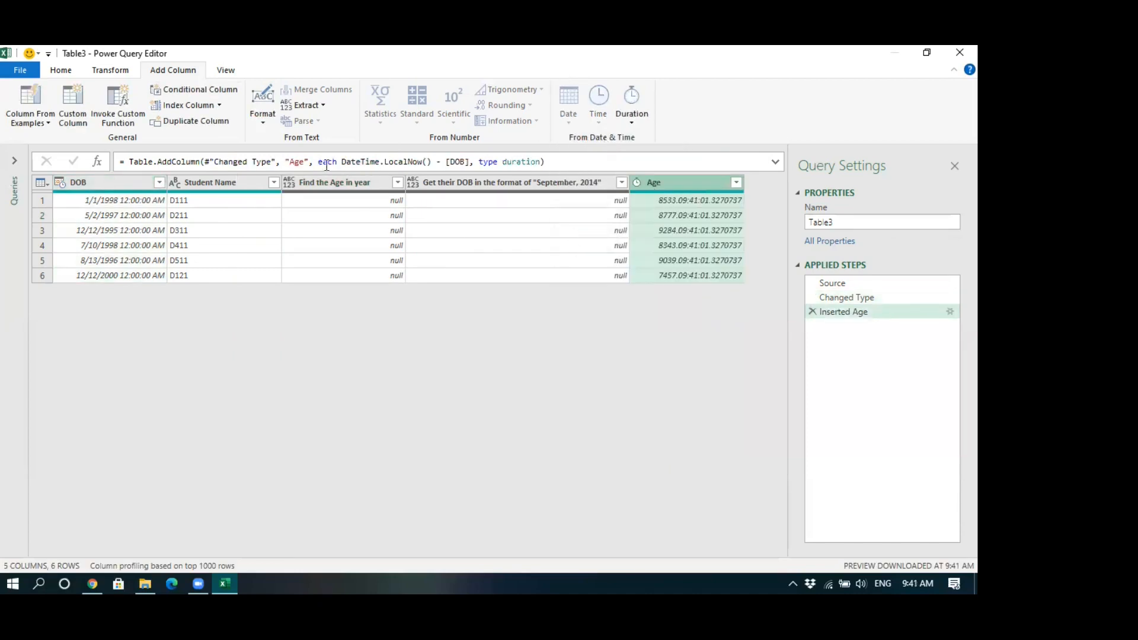
Step: Add a custom column named Age in Year with the formula [Age]/365
left_click(76, 101)
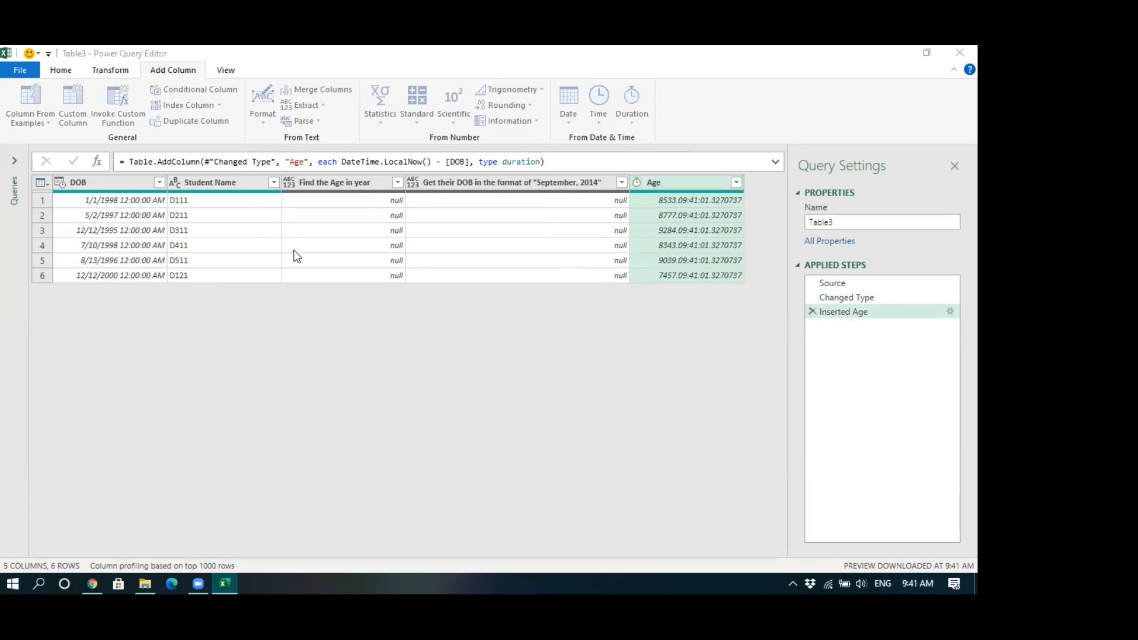
type("Ag")
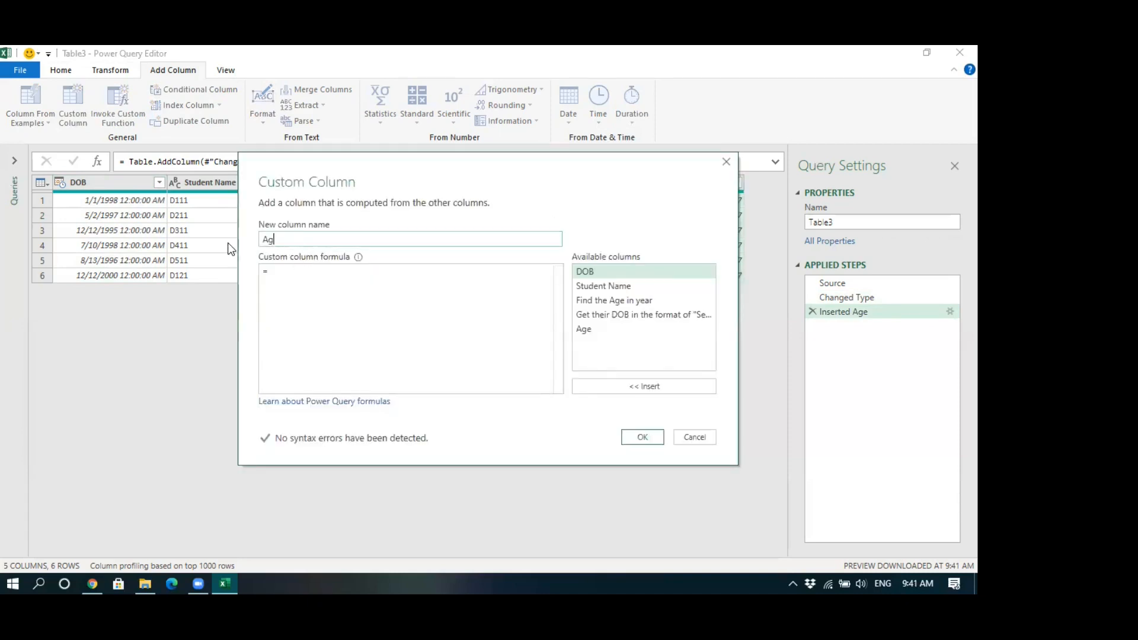
type("e in Year")
double_click(606, 330)
type("/365")
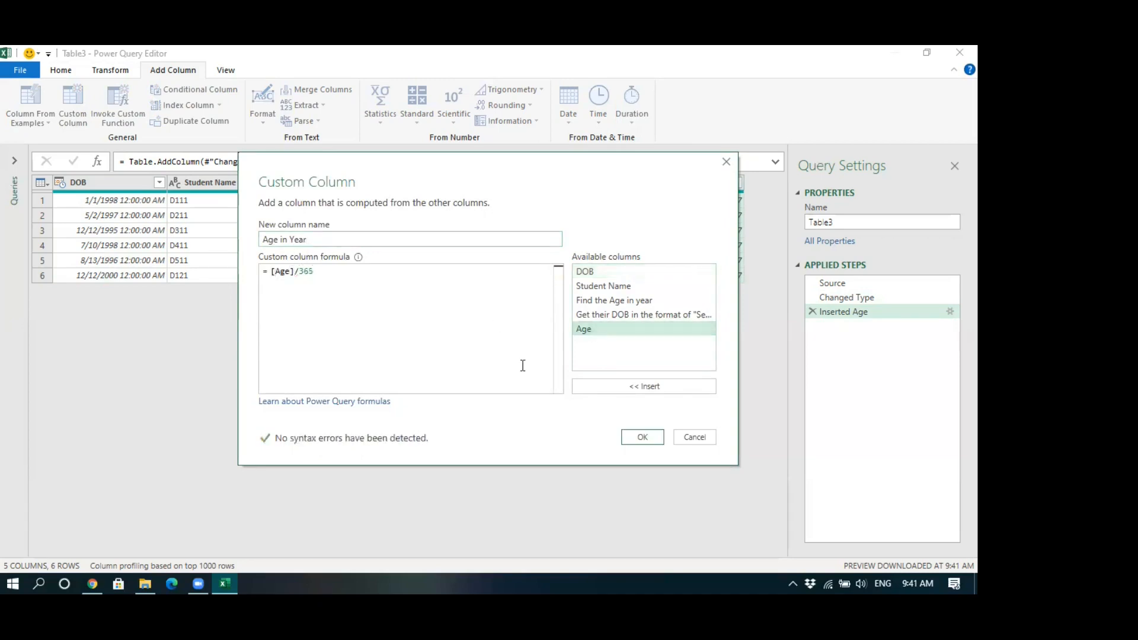
left_click(645, 436)
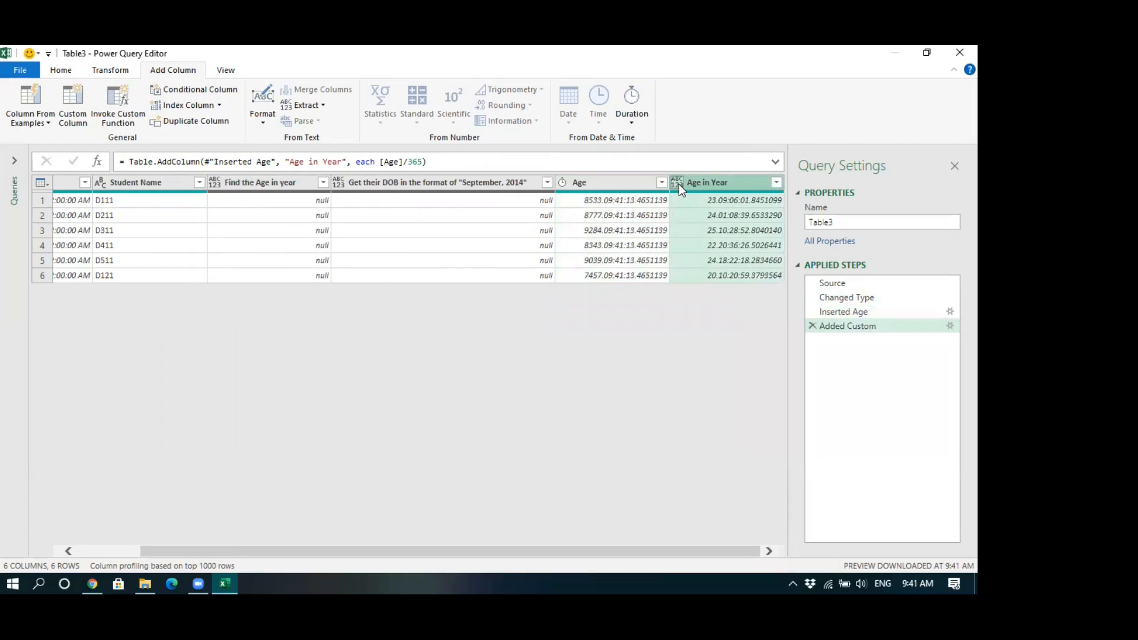
Step: Change the Age in Year column's data type to whole number and compare its values with the Age column
left_click(677, 183)
left_click(701, 231)
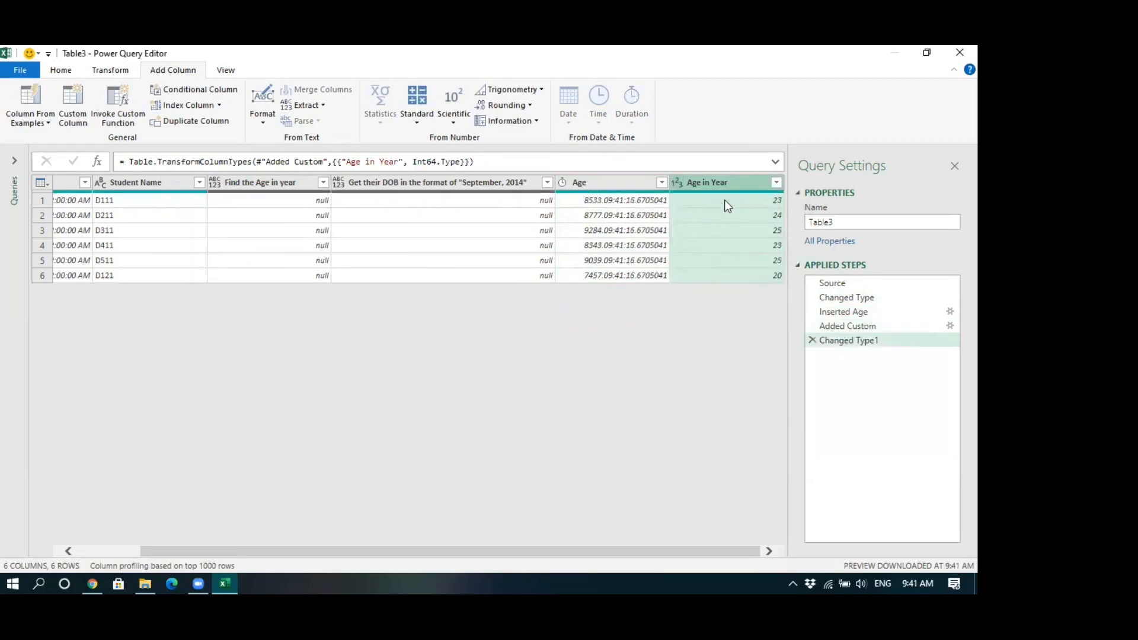
left_click(617, 219)
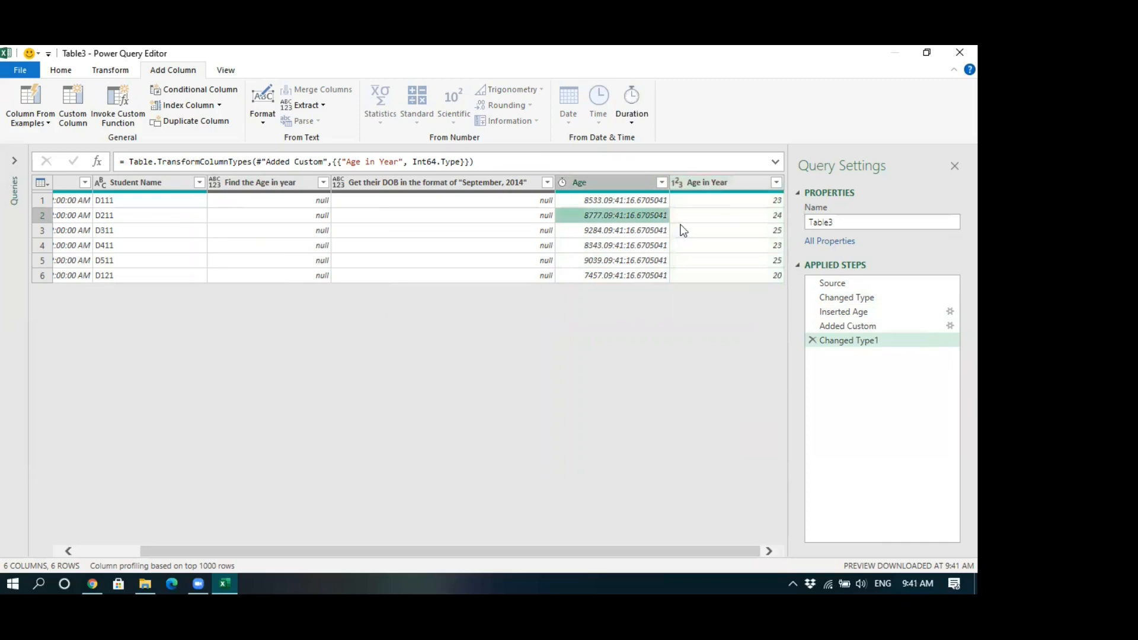
left_click(710, 216)
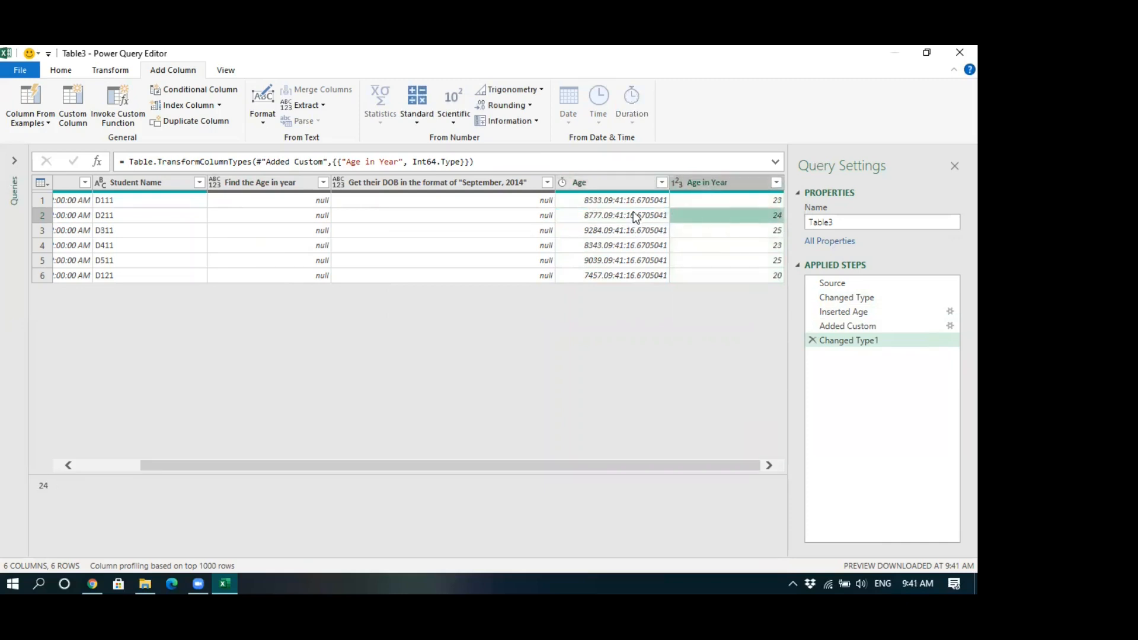
left_click_drag(457, 464, 338, 433)
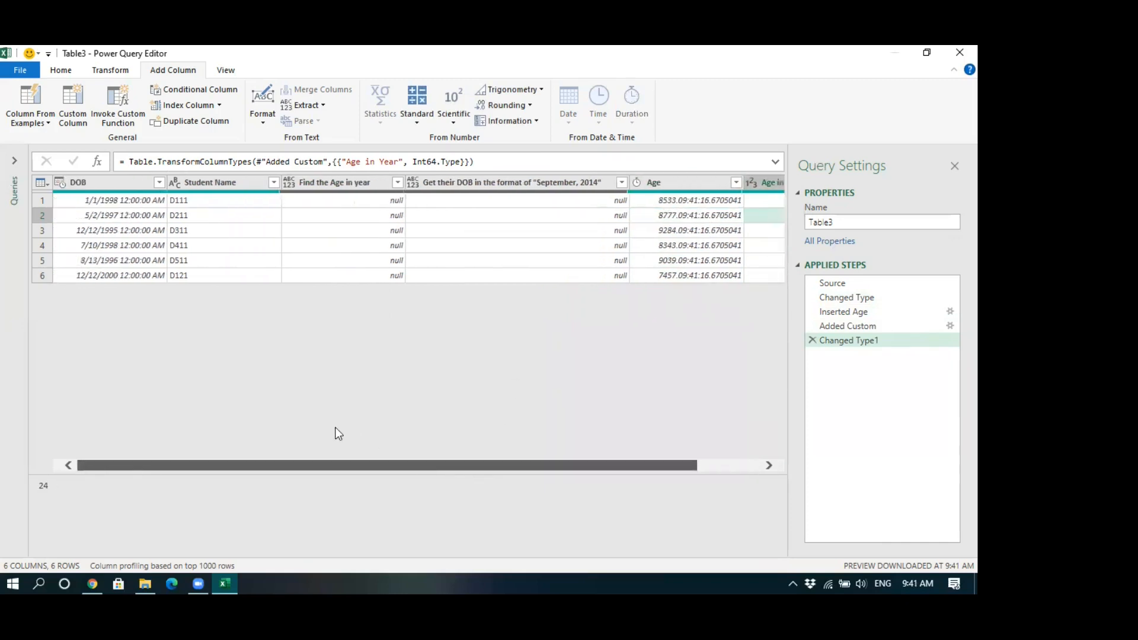
Step: Review the DOB column and the requested date format column, and change the DOB column's data type to date
left_click(101, 183)
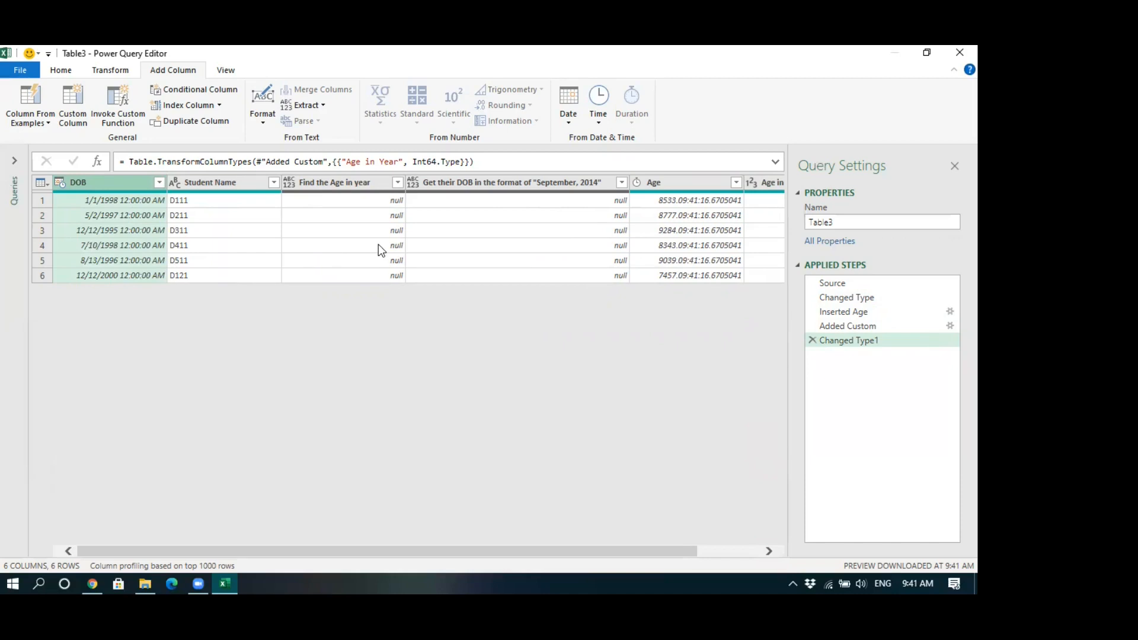
left_click(356, 230)
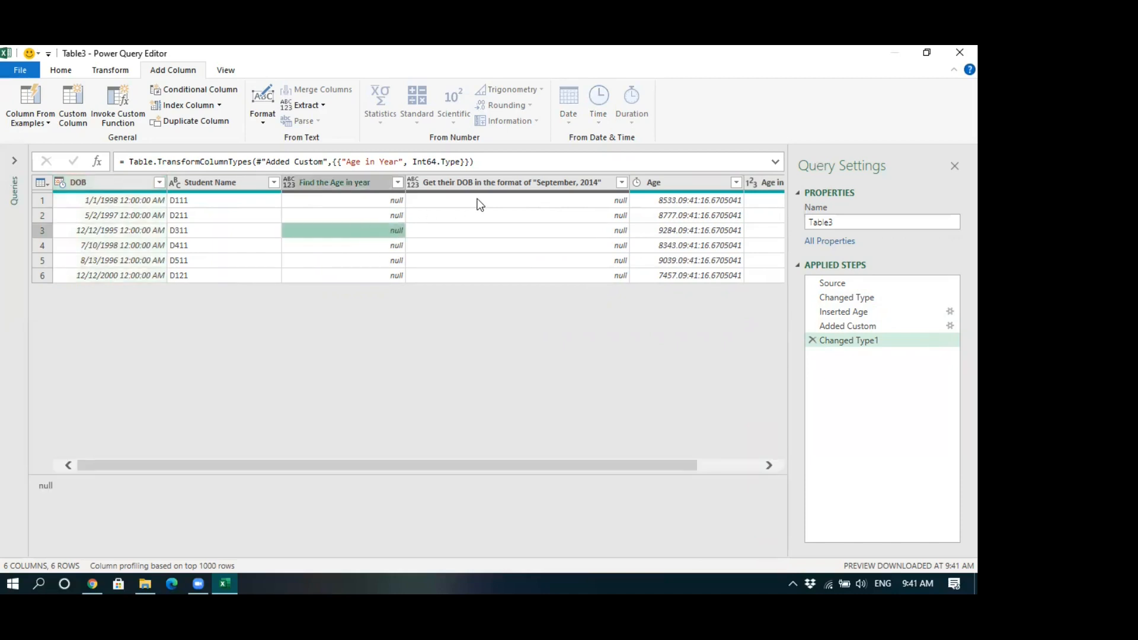
left_click_drag(408, 463, 455, 464)
left_click(417, 183)
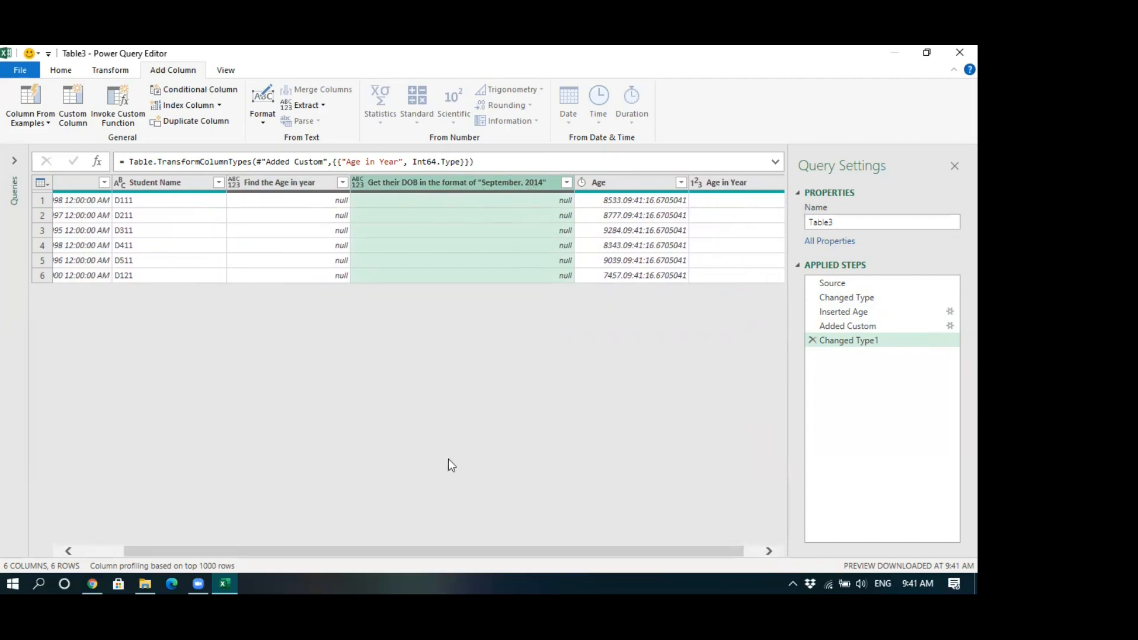
left_click_drag(455, 549, 474, 551)
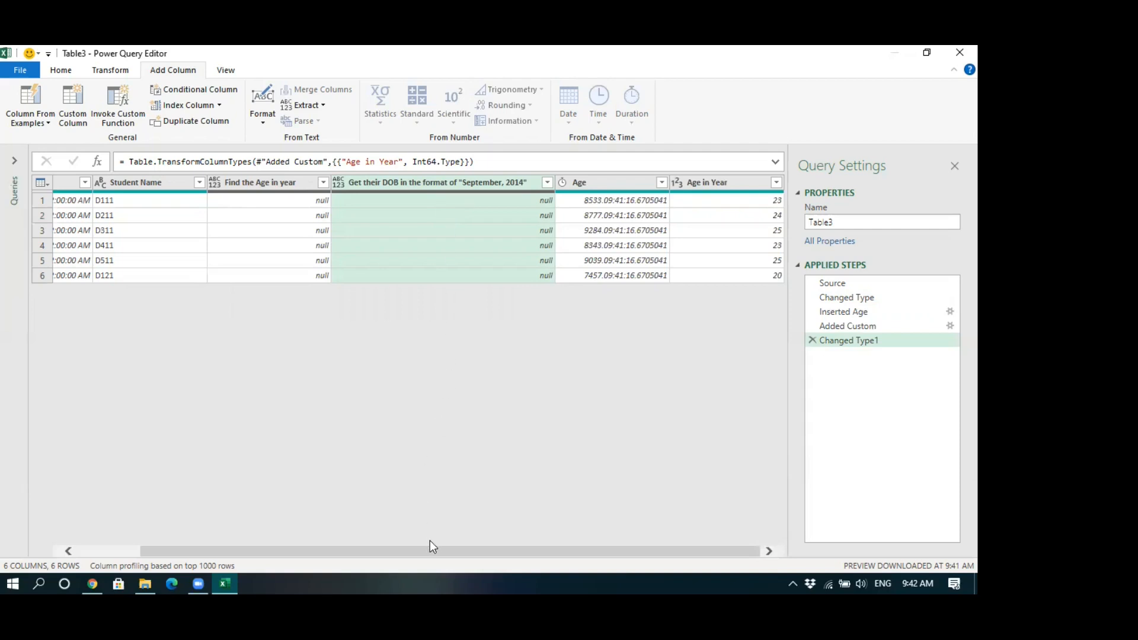
left_click_drag(432, 550, 192, 416)
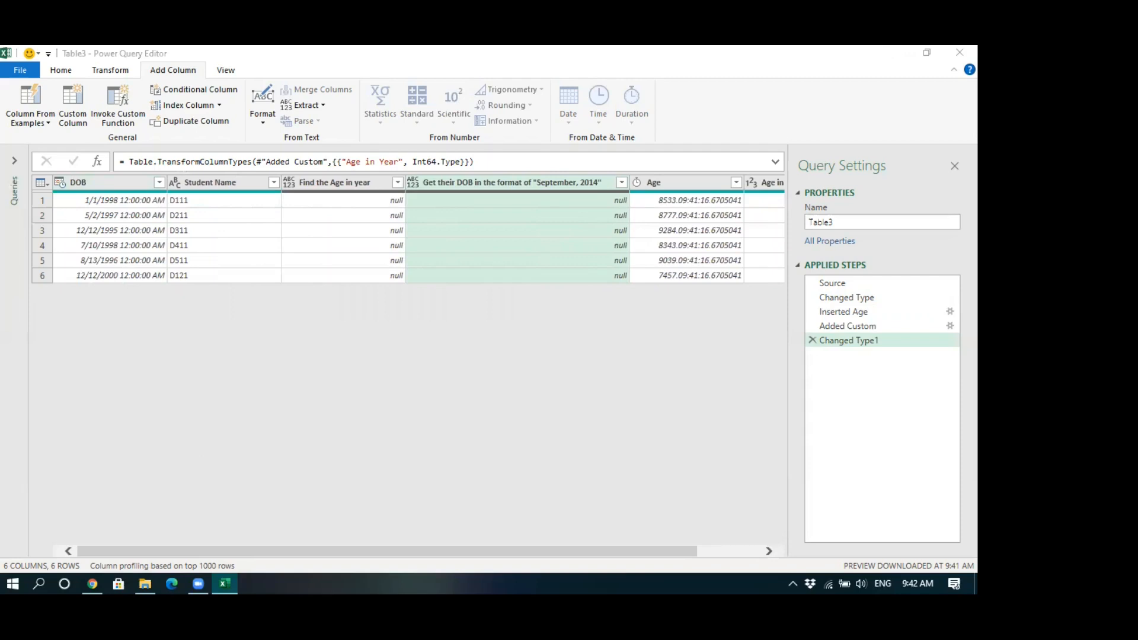
left_click(397, 233)
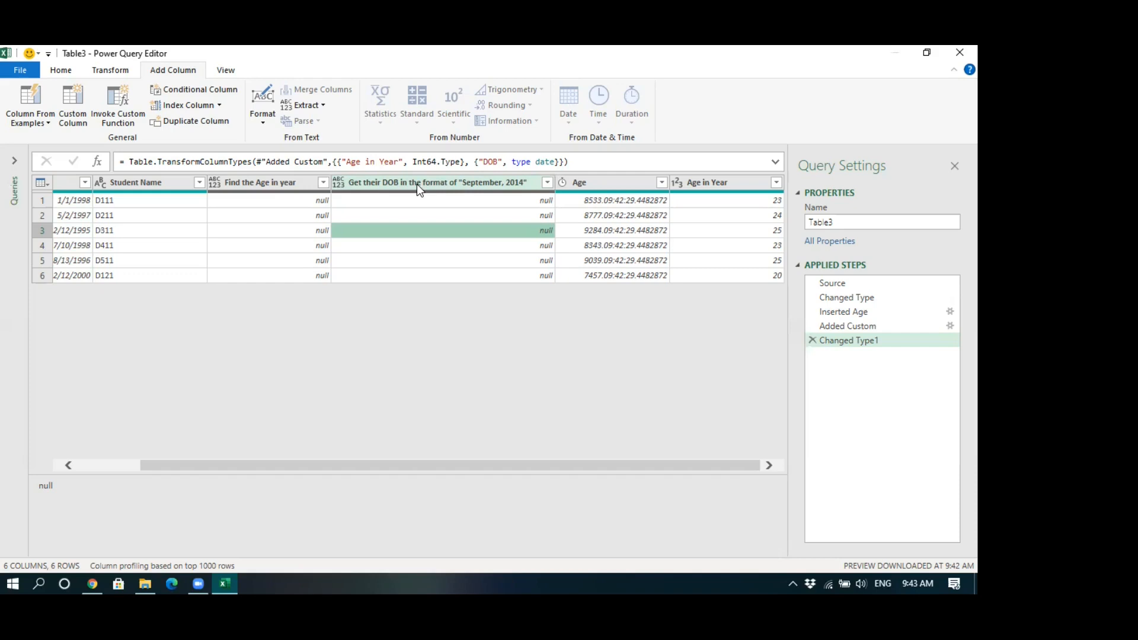
left_click_drag(455, 470, 394, 470)
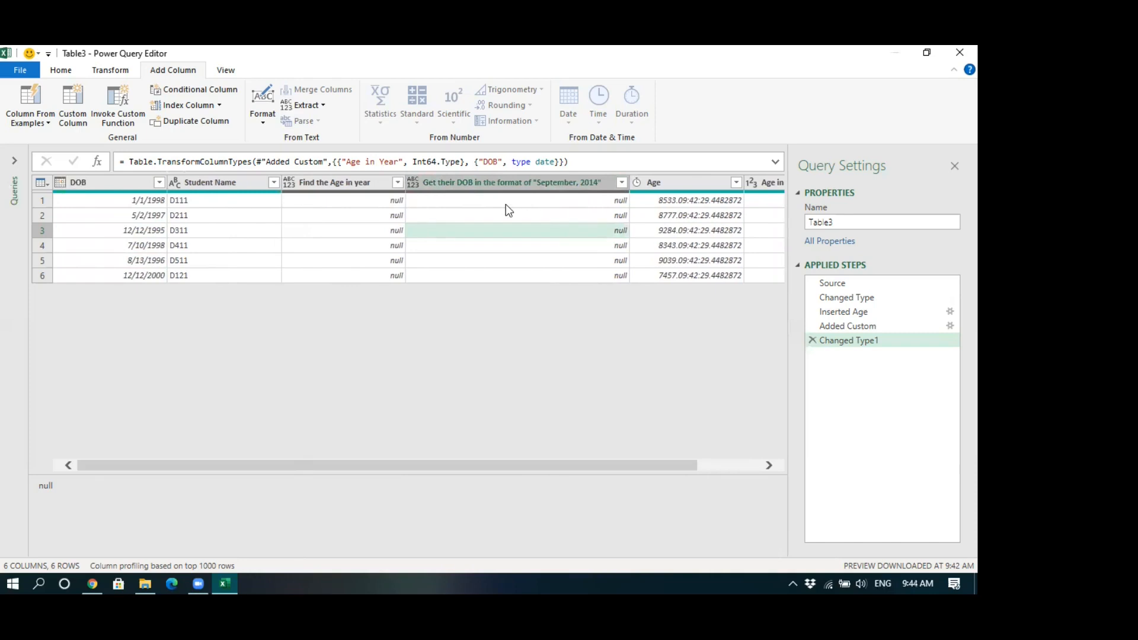
Step: Begin a custom column named Format DOB with a Date.ToText formula that takes the DOB column as its first argument
left_click(71, 106)
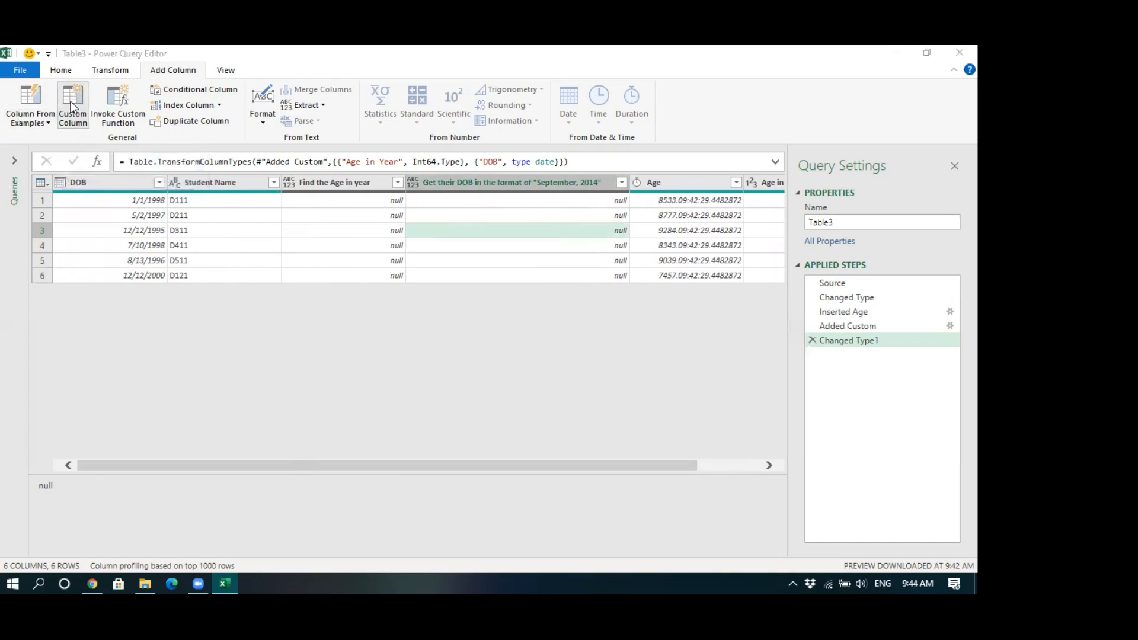
type("Forma")
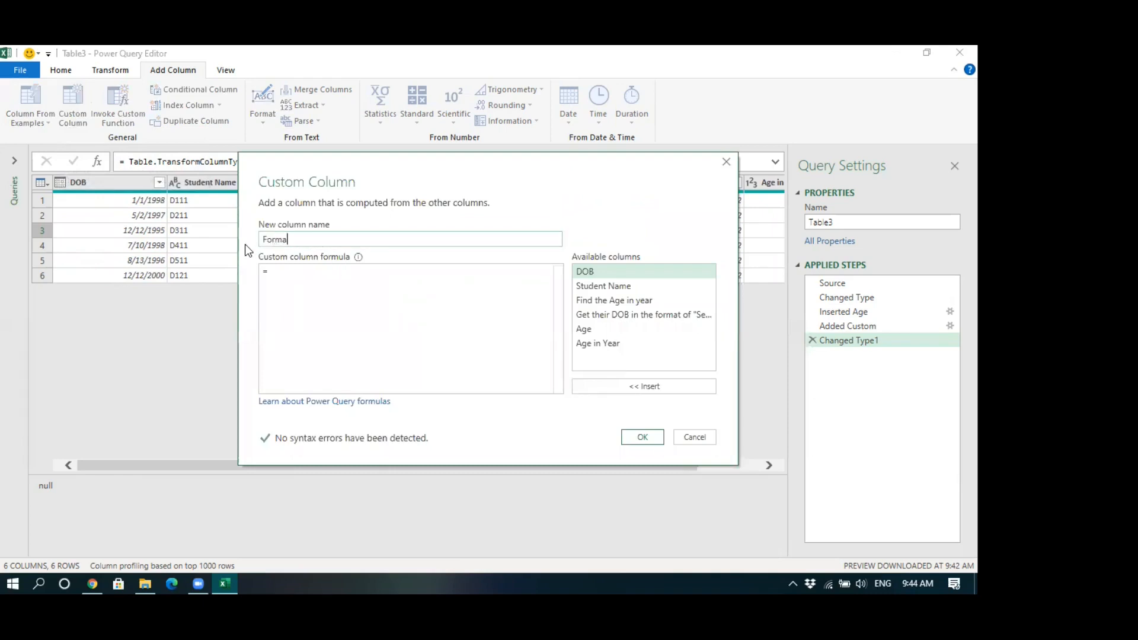
type("t DOB")
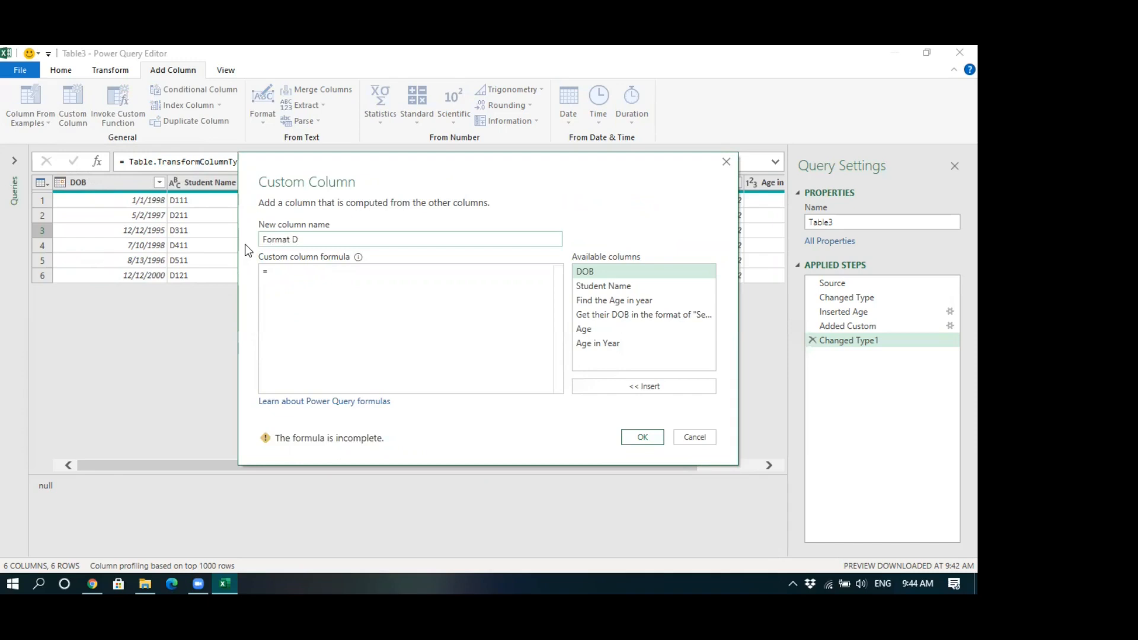
left_click(309, 271)
type("Date")
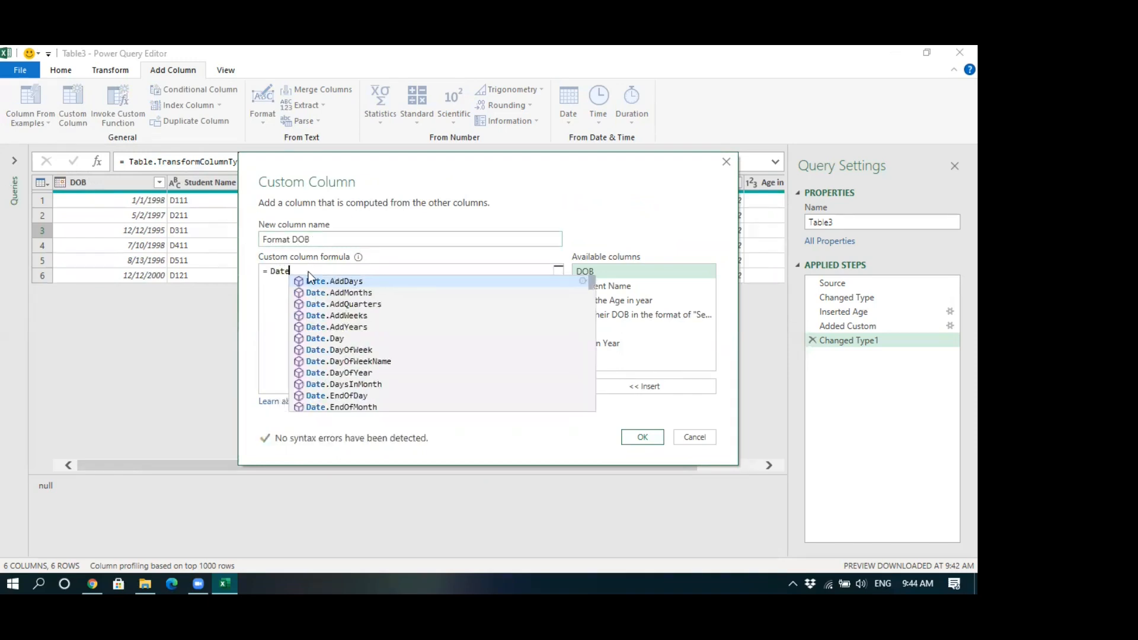
type(".T")
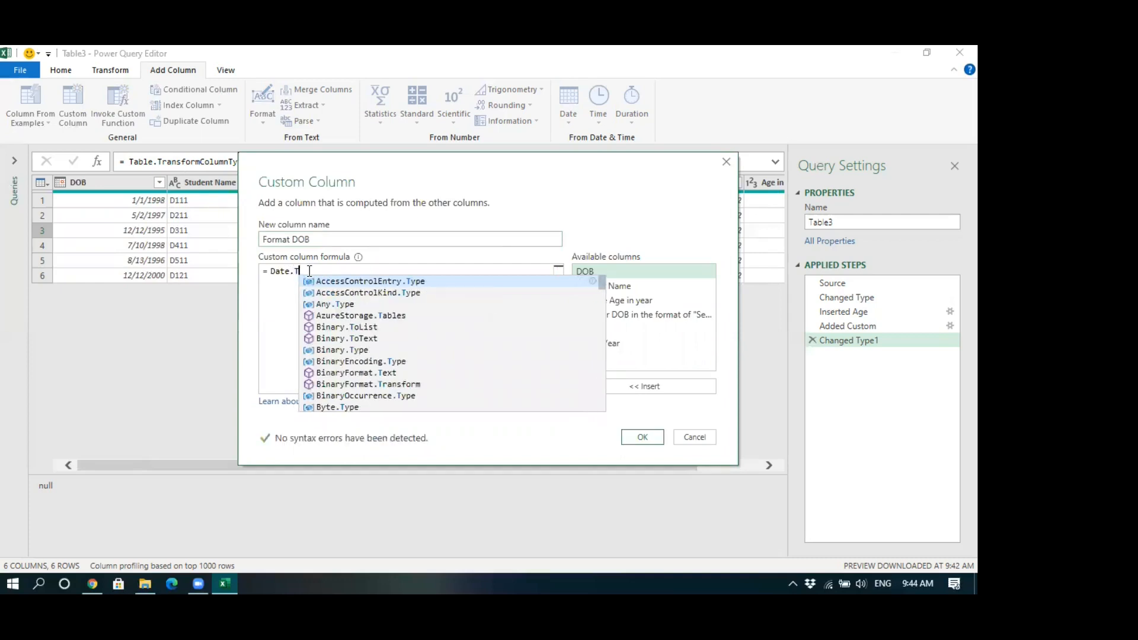
type("oT")
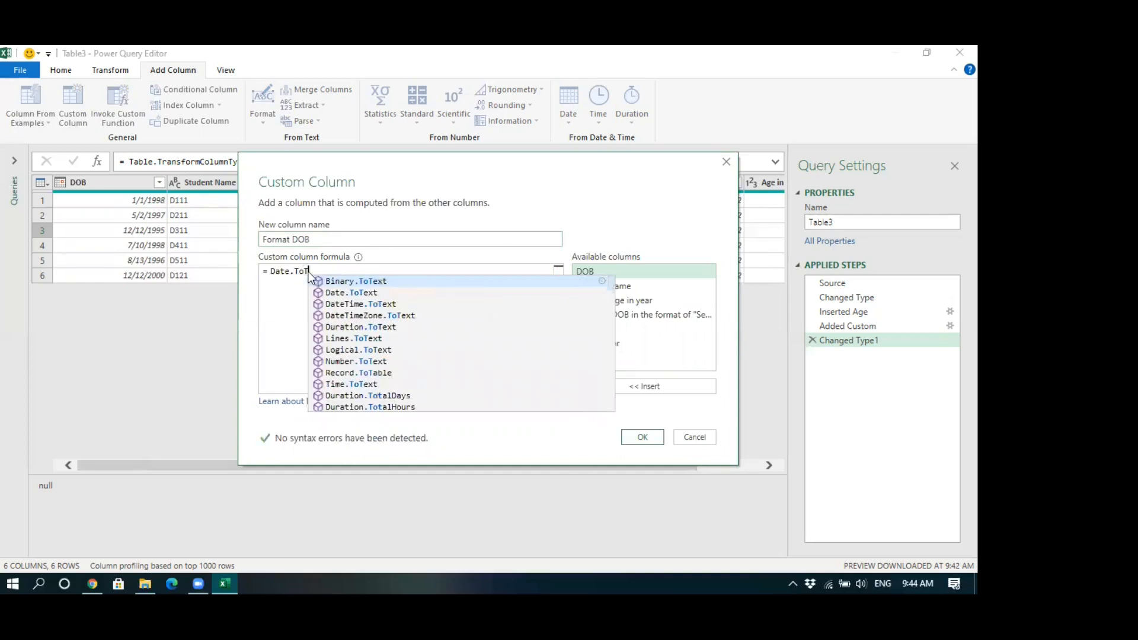
type("ext")
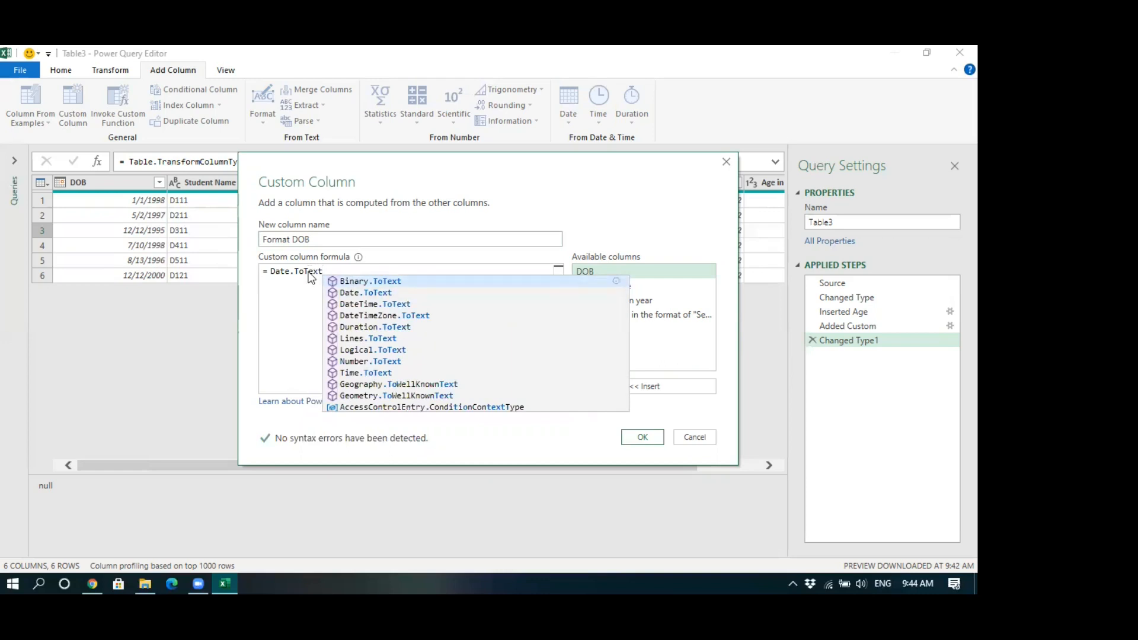
type("(")
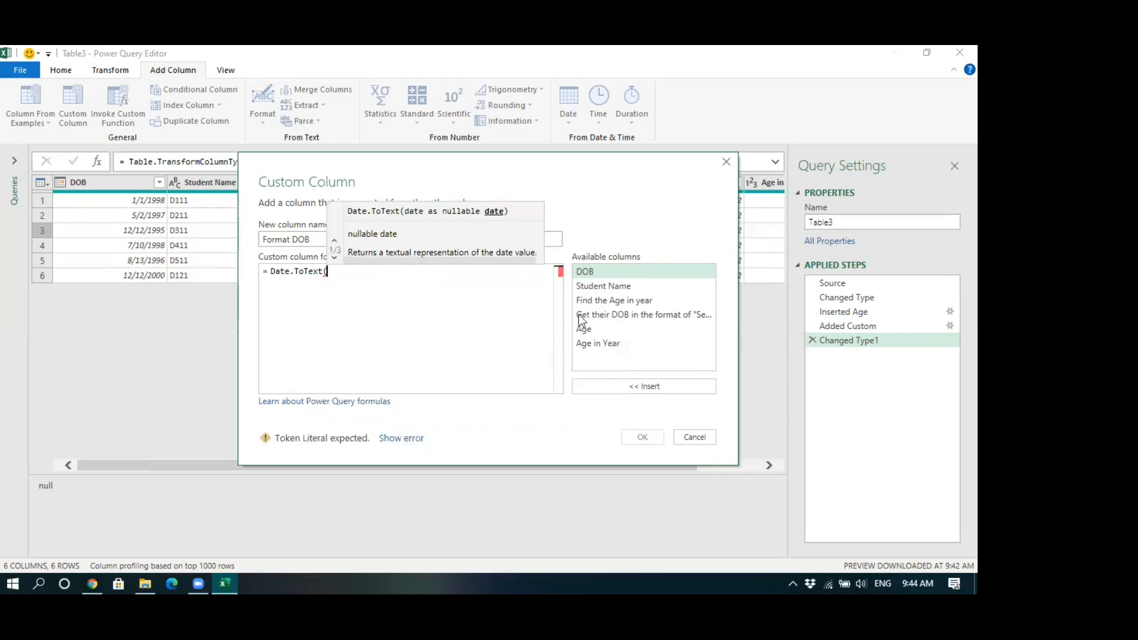
double_click(589, 276)
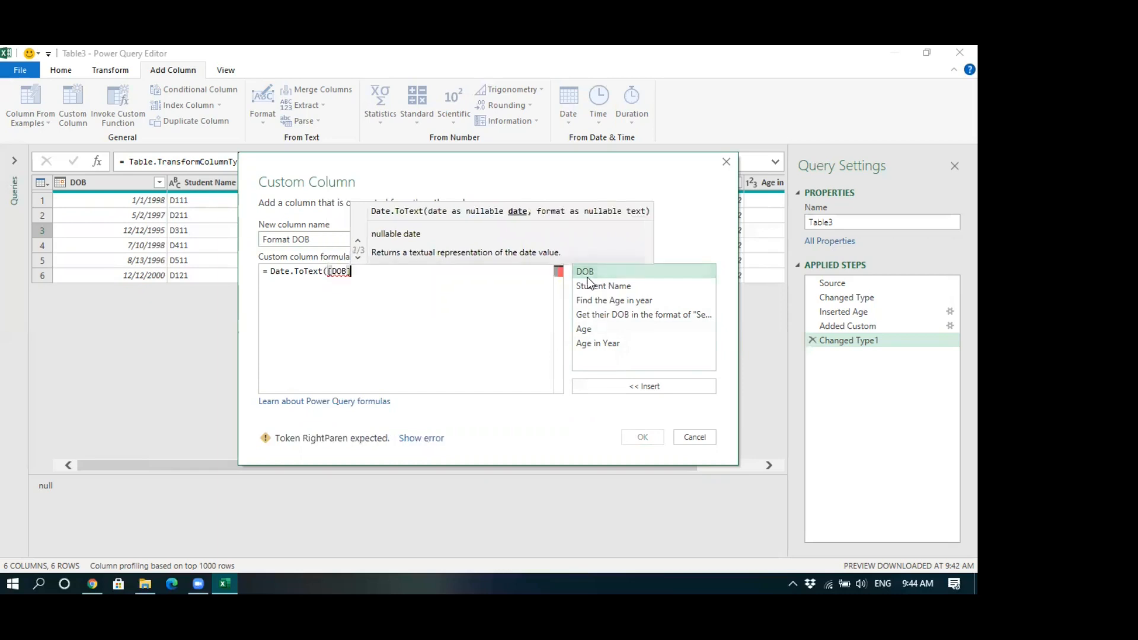
Step: Complete the Date.ToText formula with the format text "mmmm , yyyy" and add the Format DOB column to the query
type(",\"\"")
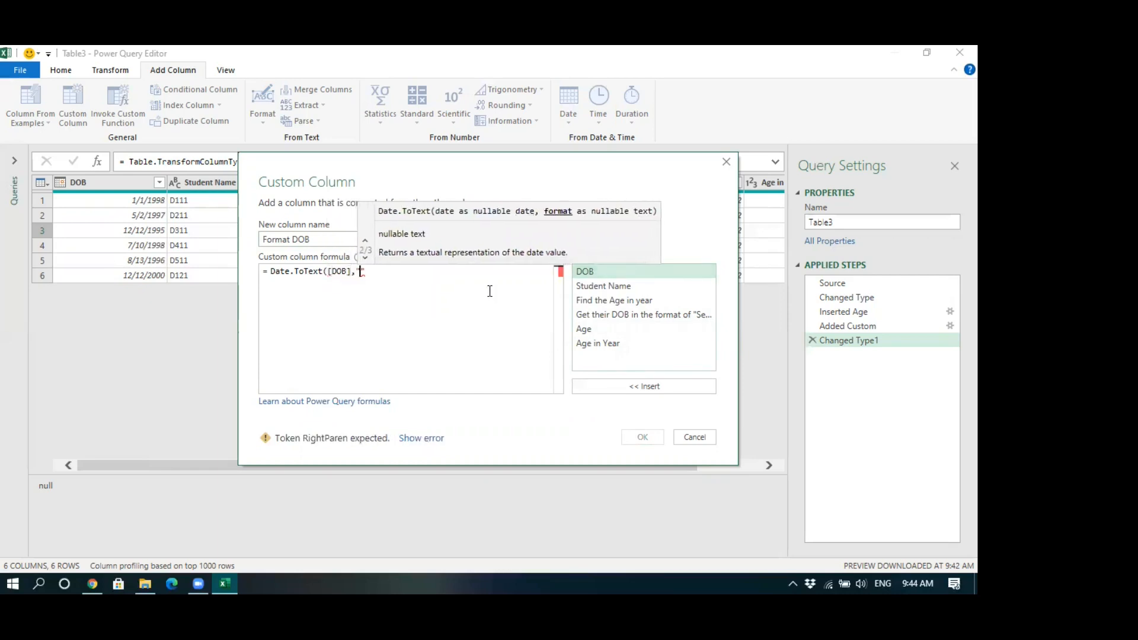
type("m")
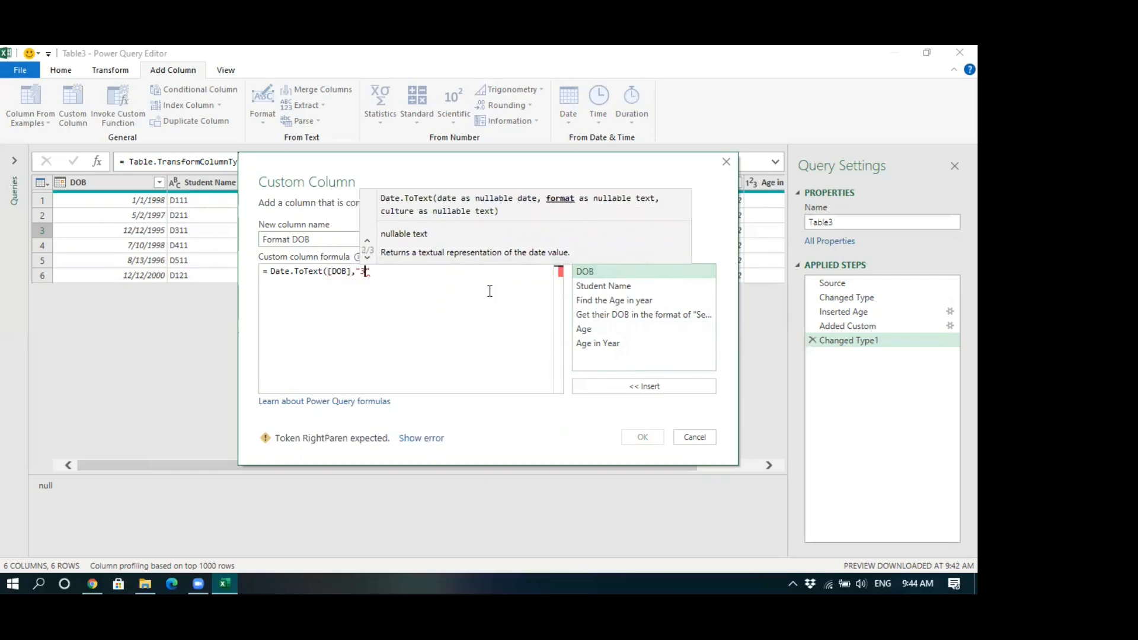
type("mmm")
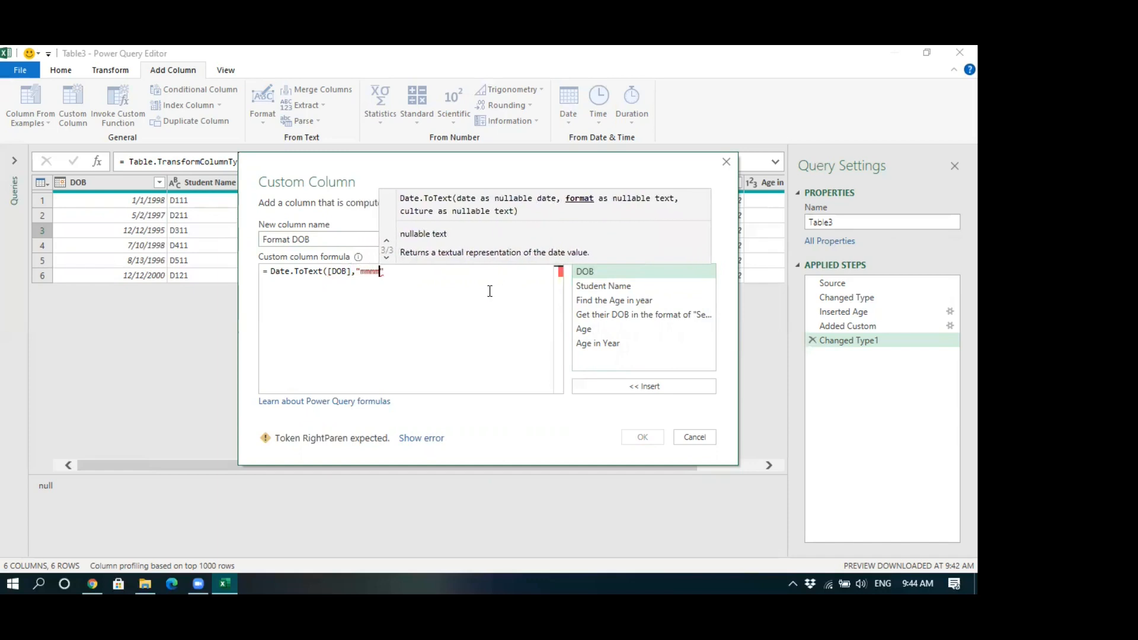
type(" , yy")
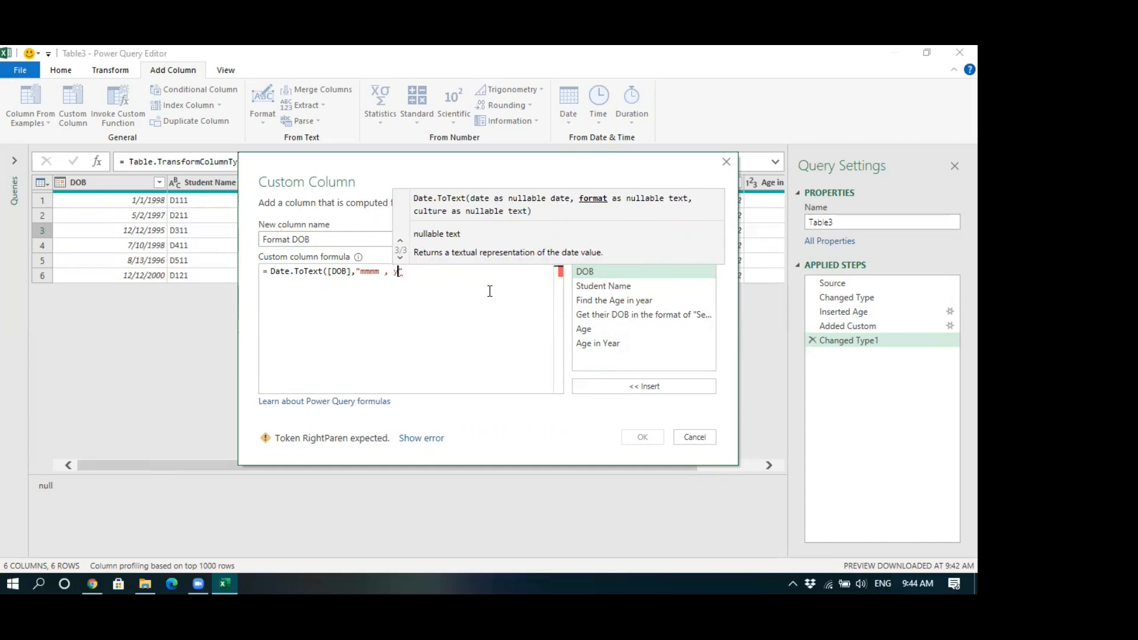
type("yy")
type(")")
left_click(641, 436)
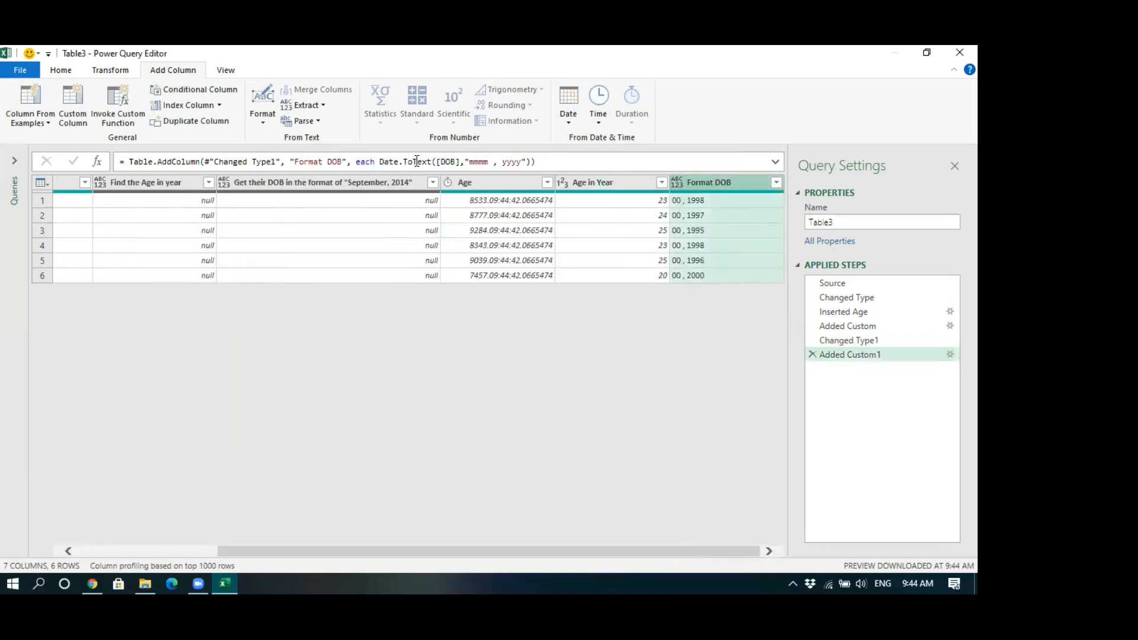
Step: Change the Format DOB column's format text to "MMMM , yyyy" and compare the resulting values with the DOB column
left_click(950, 355)
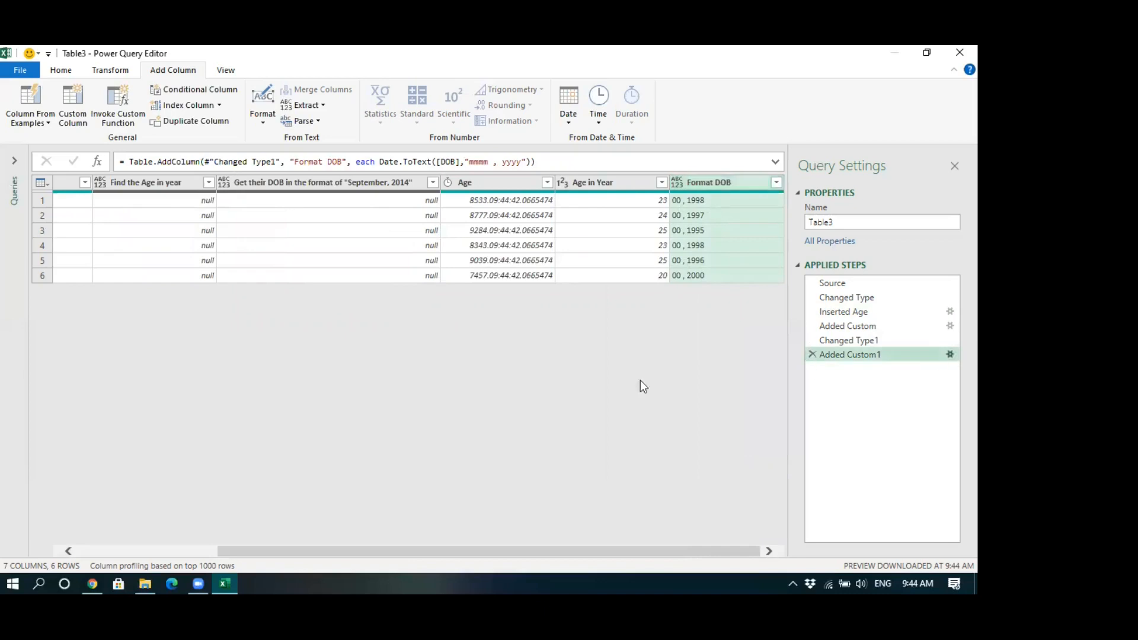
left_click_drag(380, 272, 363, 276)
type("MMMM")
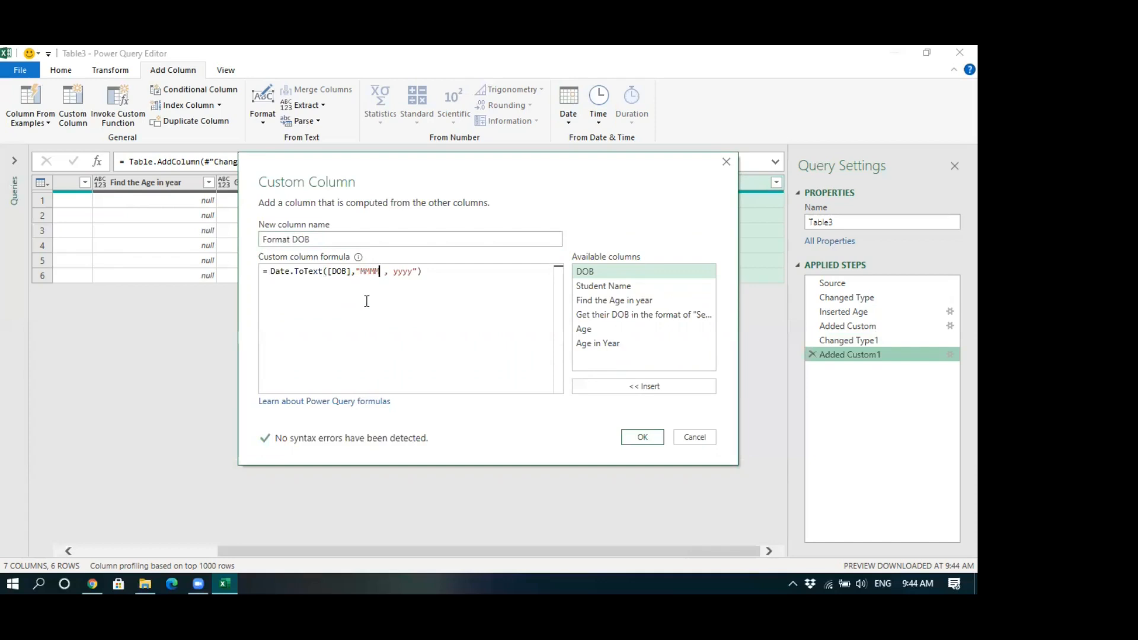
left_click(643, 438)
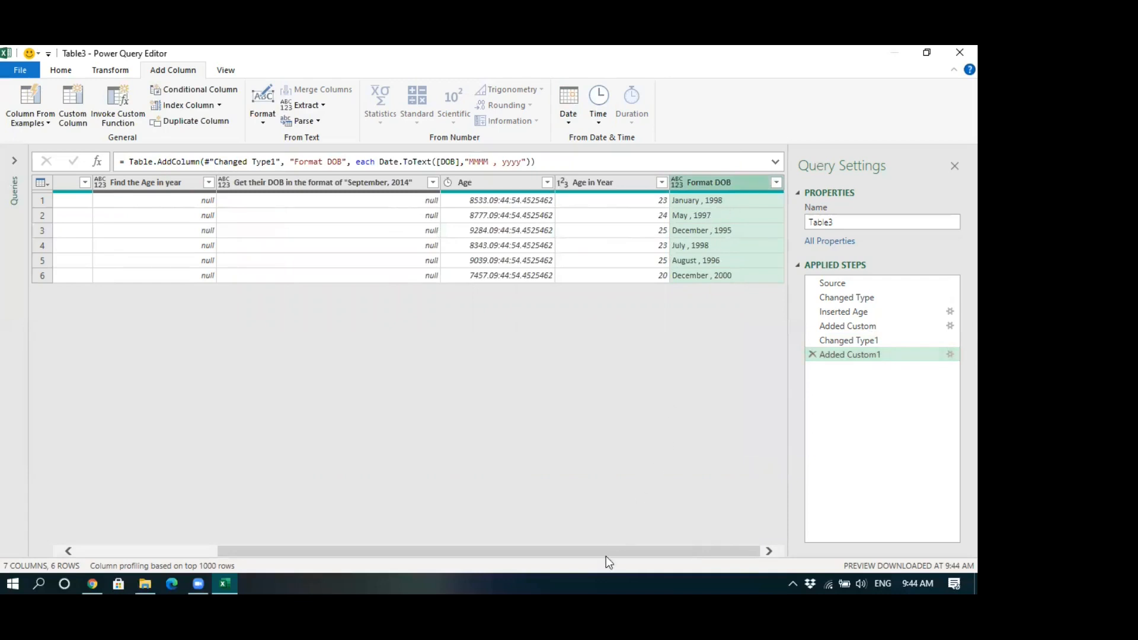
left_click_drag(569, 551, 296, 511)
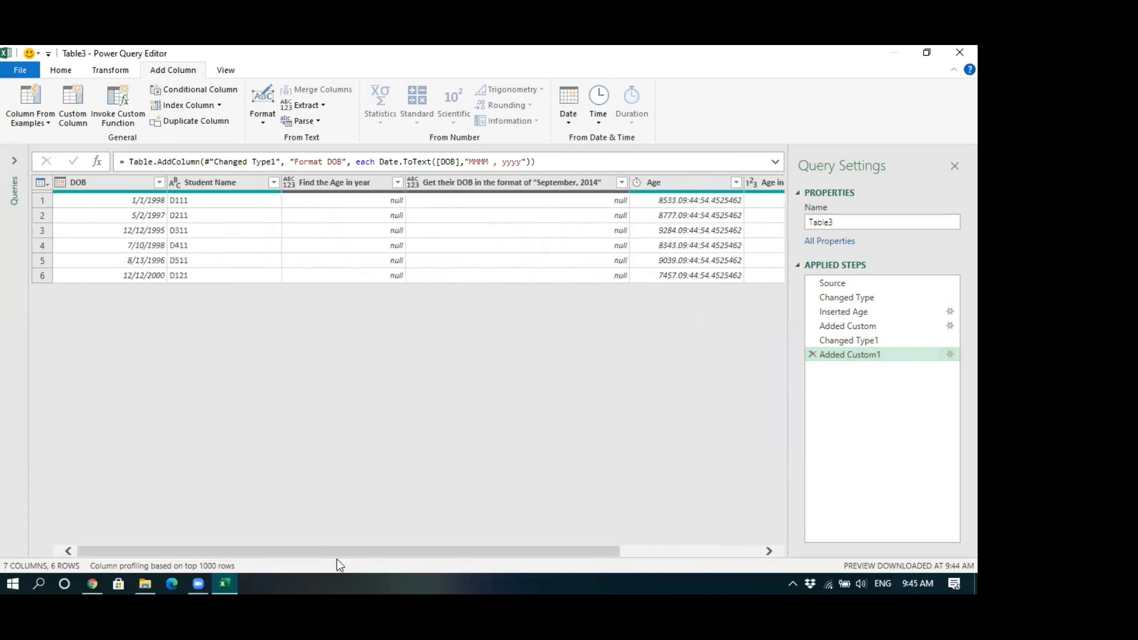
left_click_drag(354, 555, 501, 551)
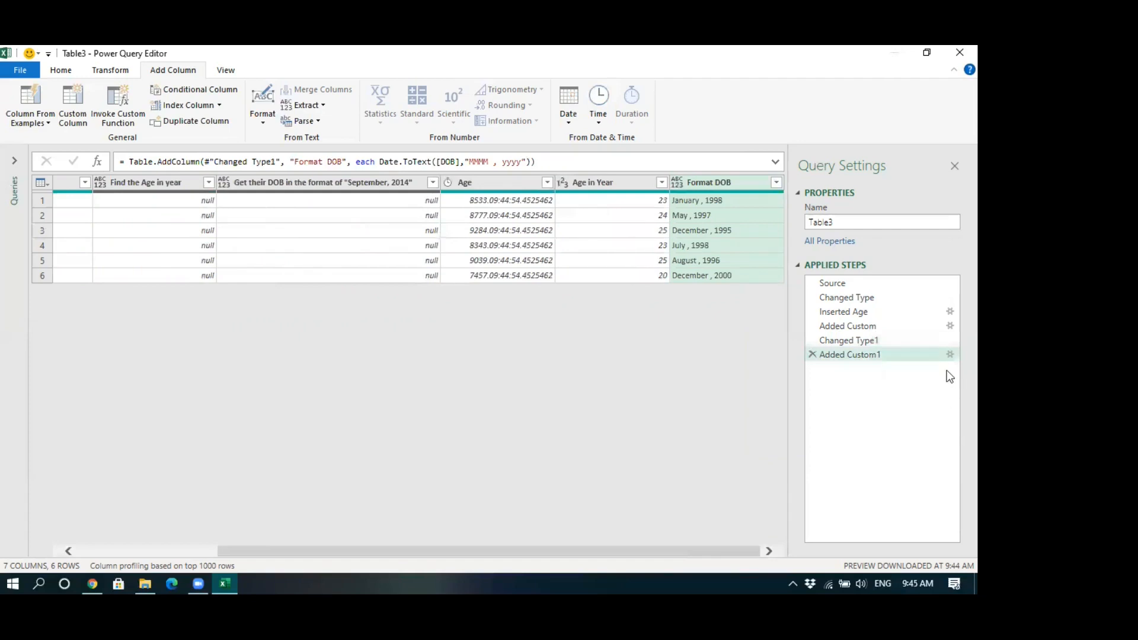
Step: Remove the format argument so the Format DOB formula is Date.ToText([DOB]), and check the column's values
left_click(949, 355)
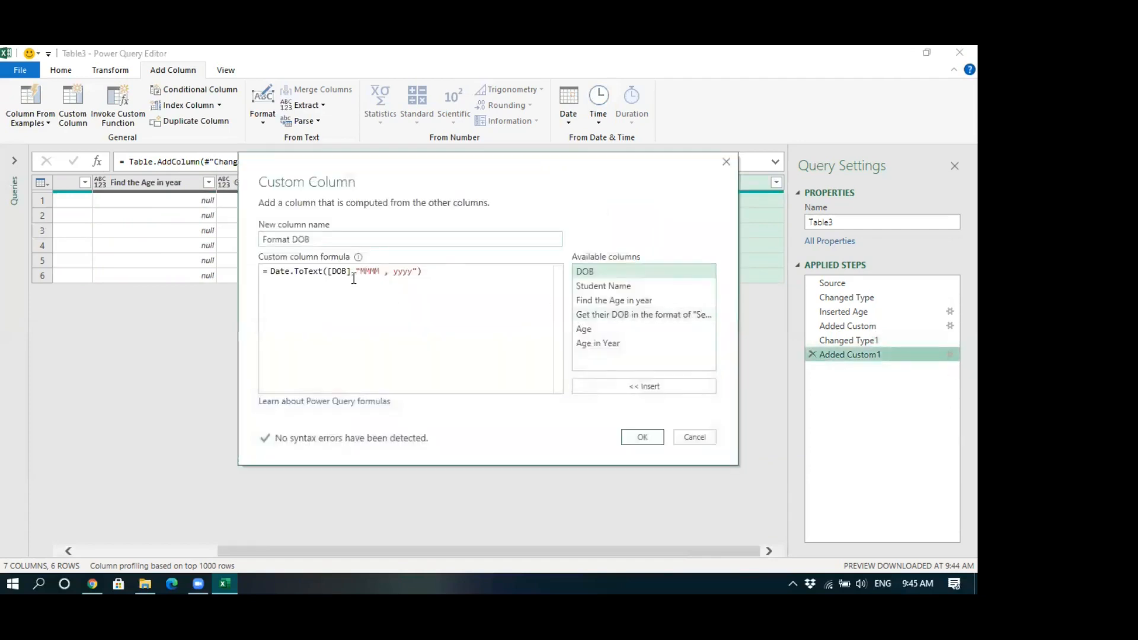
left_click_drag(352, 272, 418, 273)
key("BackSpace")
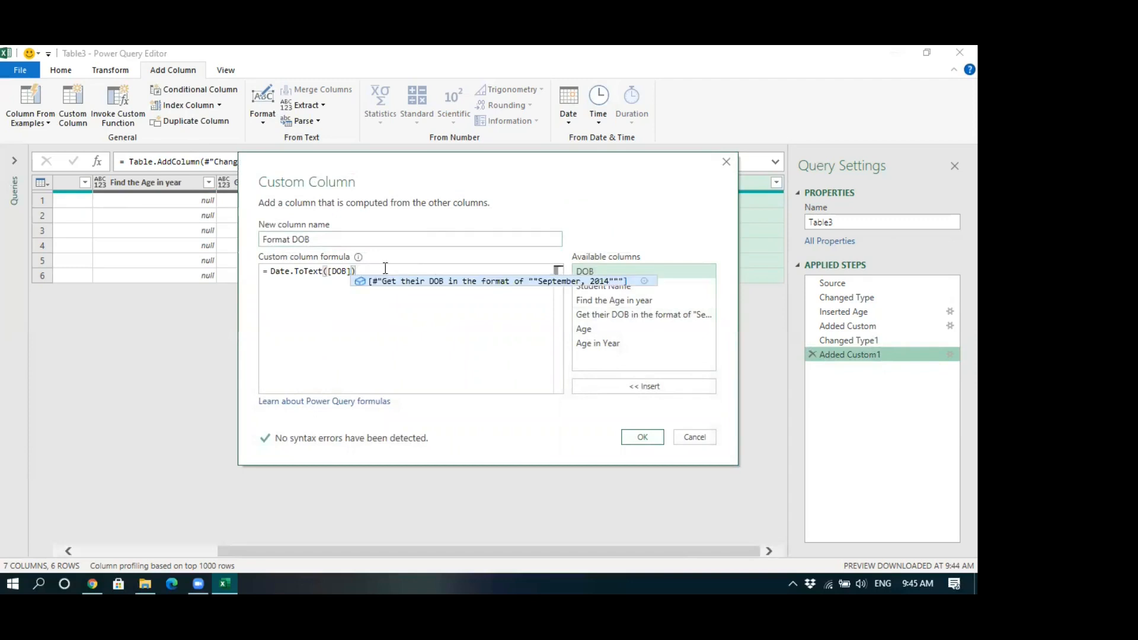
left_click(626, 436)
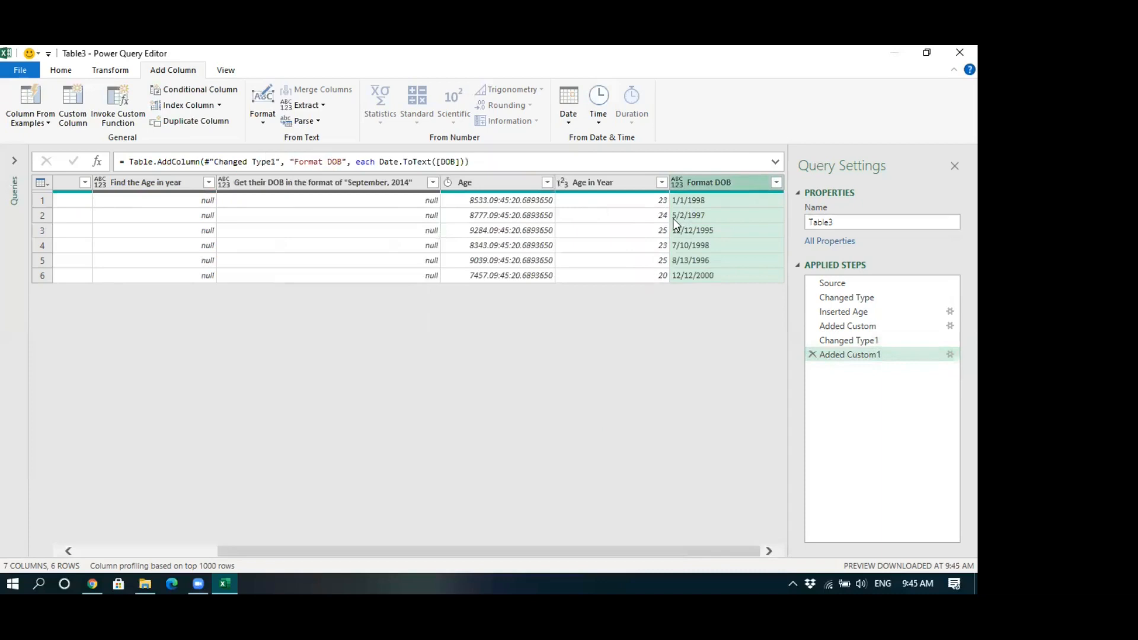
mouse_move(535, 552)
left_mouse_down()
mouse_move(357, 552)
mouse_move(538, 551)
left_mouse_up()
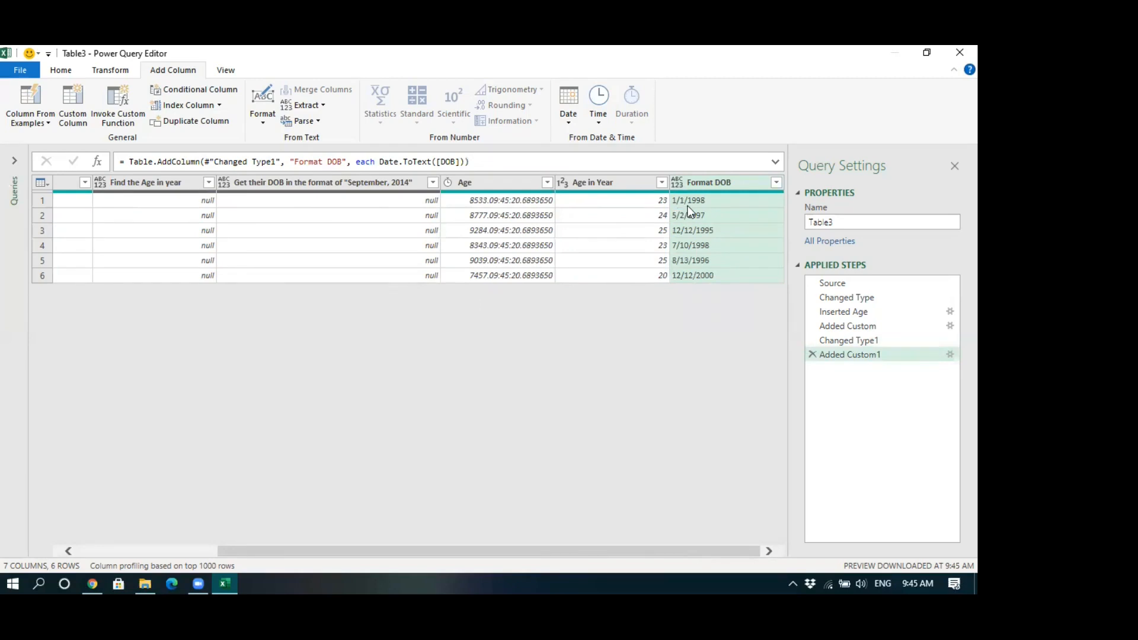
Step: Add the format text "MM/dd/yyyy" as the second argument of the Format DOB column's Date.ToText formula
left_click(950, 355)
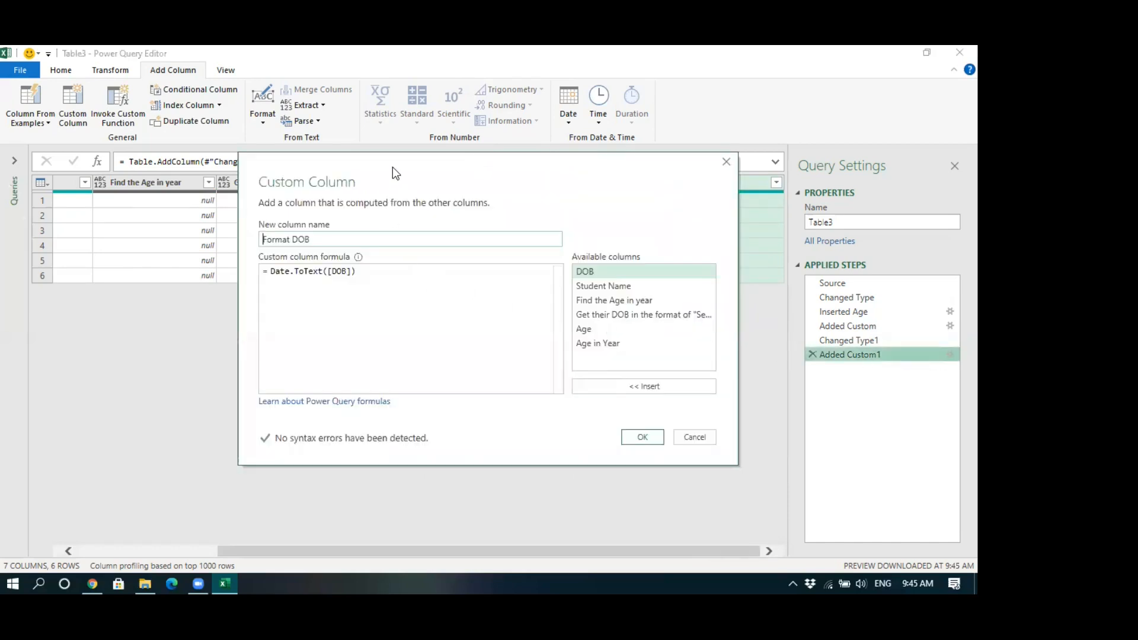
left_click_drag(392, 166, 417, 256)
left_click(381, 362)
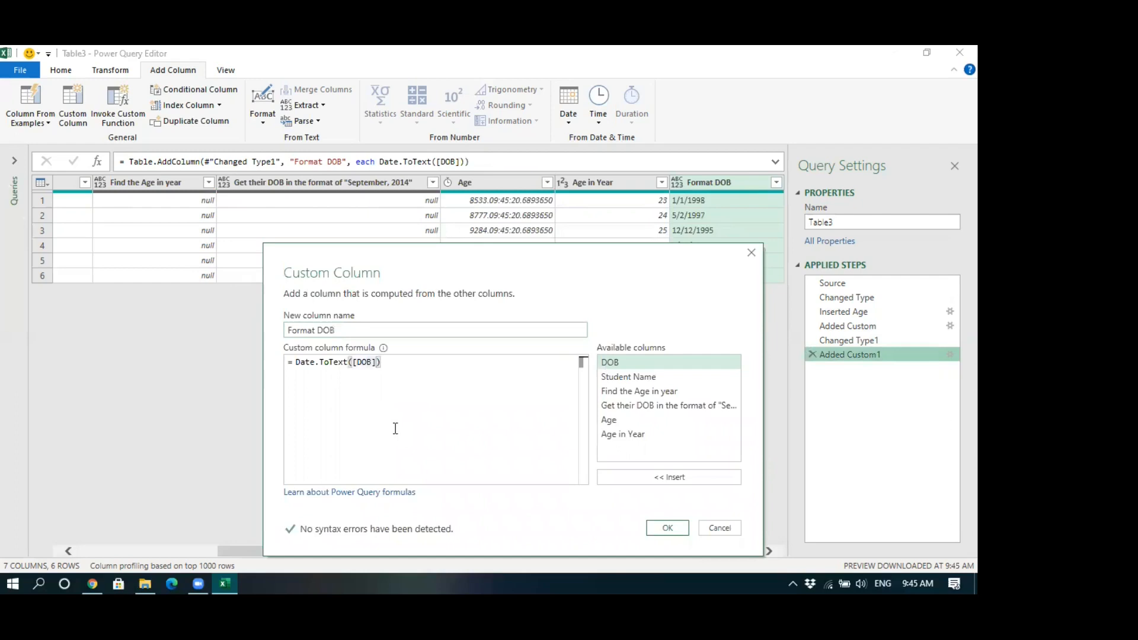
type(",\"\"")
type("MM/")
type("dd")
type("/yyyy")
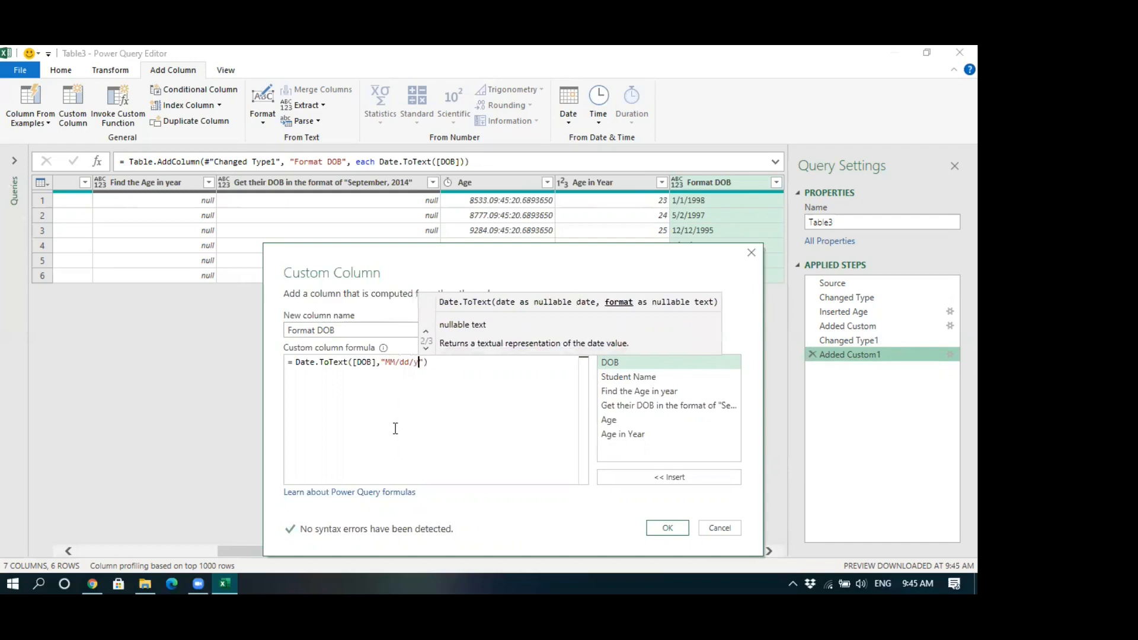
key("Right")
key("Right")
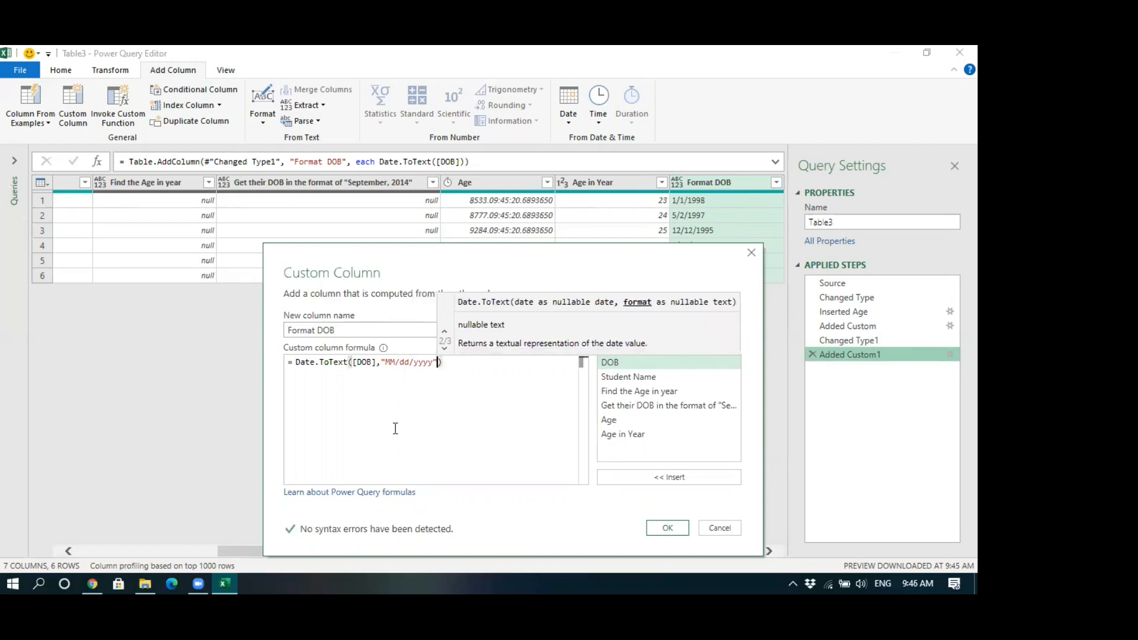
left_click(668, 527)
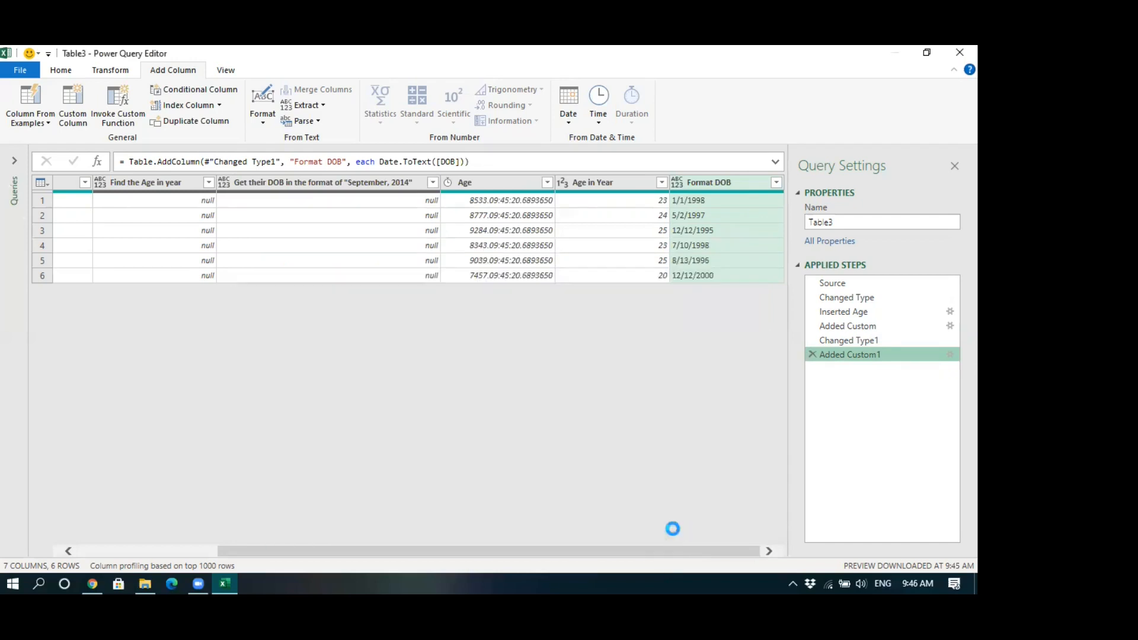
Step: Shorten the Format DOB column's format text to "M/d/yyyy" and apply the formula
left_click(950, 355)
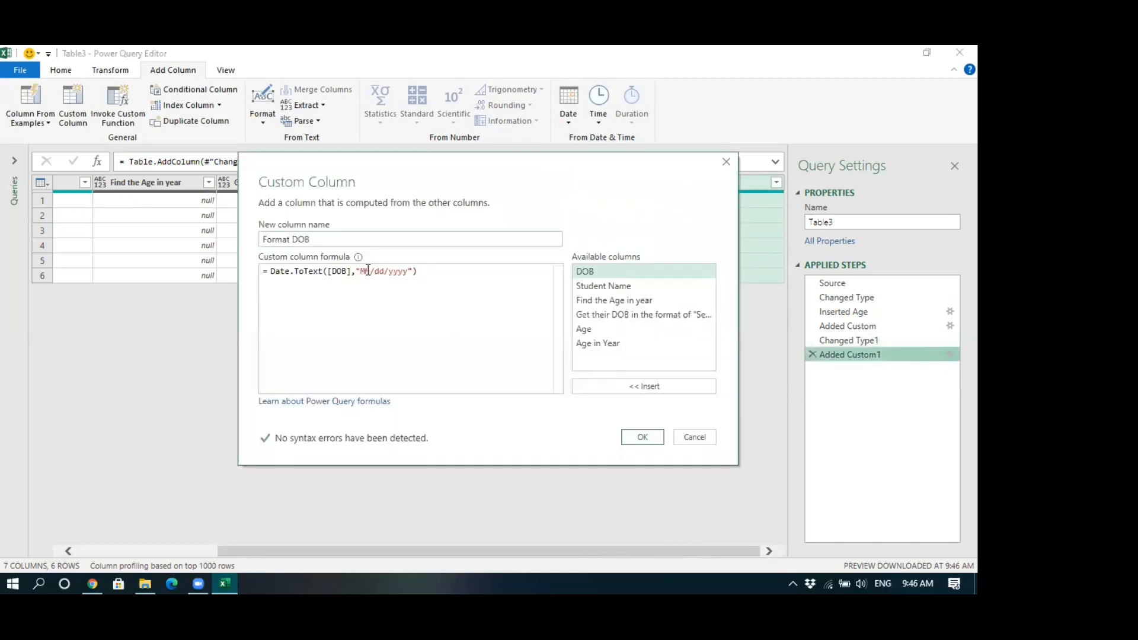
left_click_drag(360, 271, 369, 272)
key("BackSpace")
key("BackSpace")
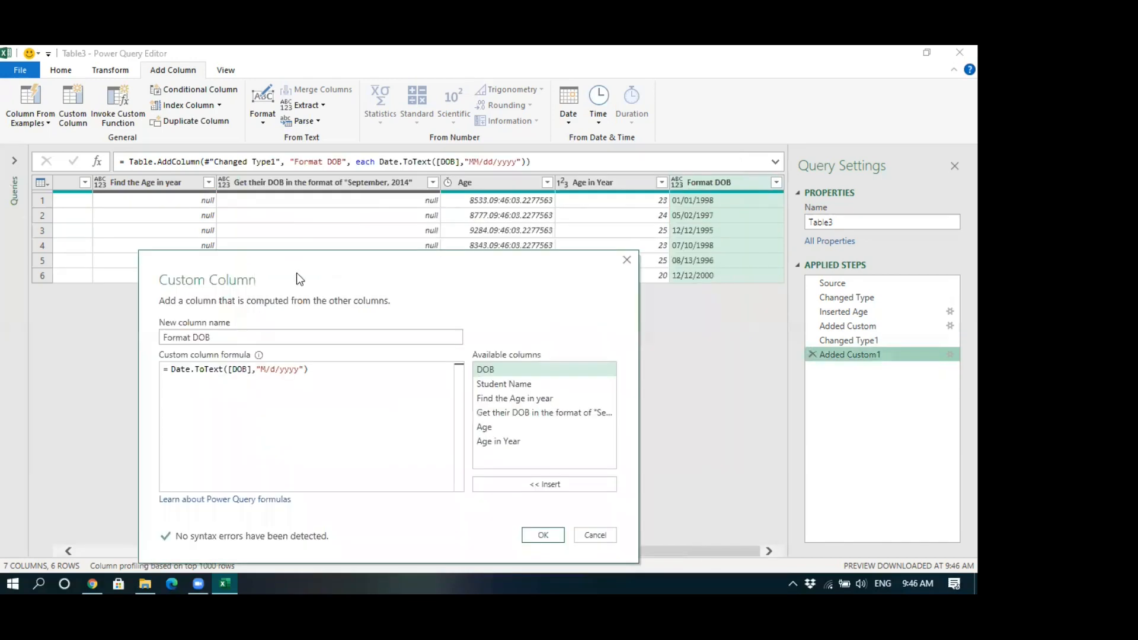
left_click(536, 534)
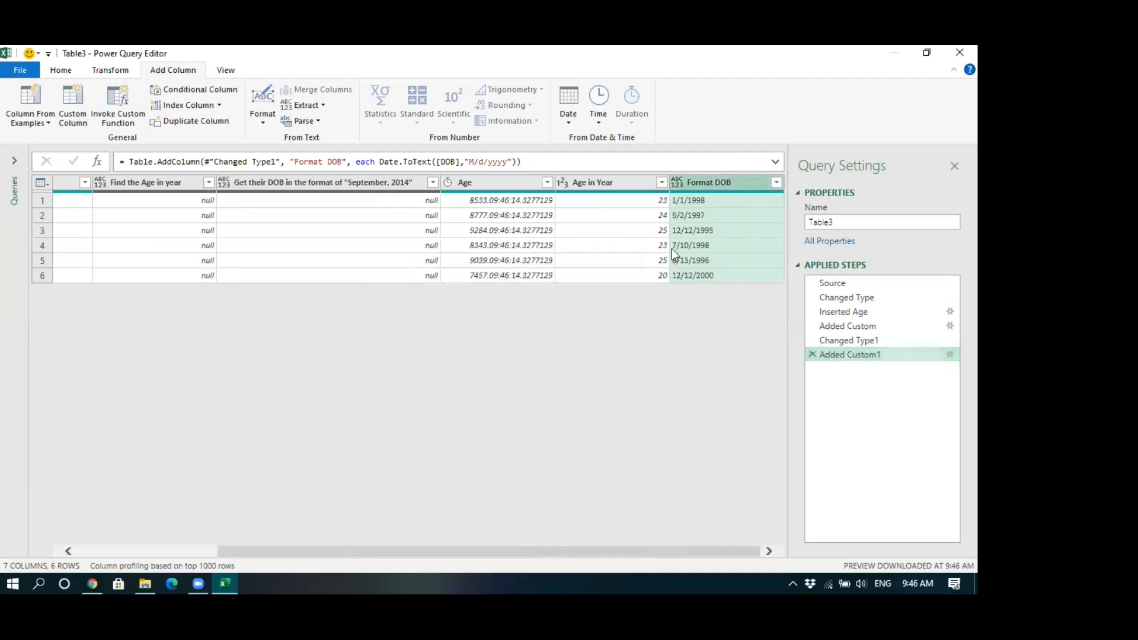
Step: Replace the month and day part of the Format DOB format text so it reads "MMMM , yyyy", and apply the formula
left_click(950, 354)
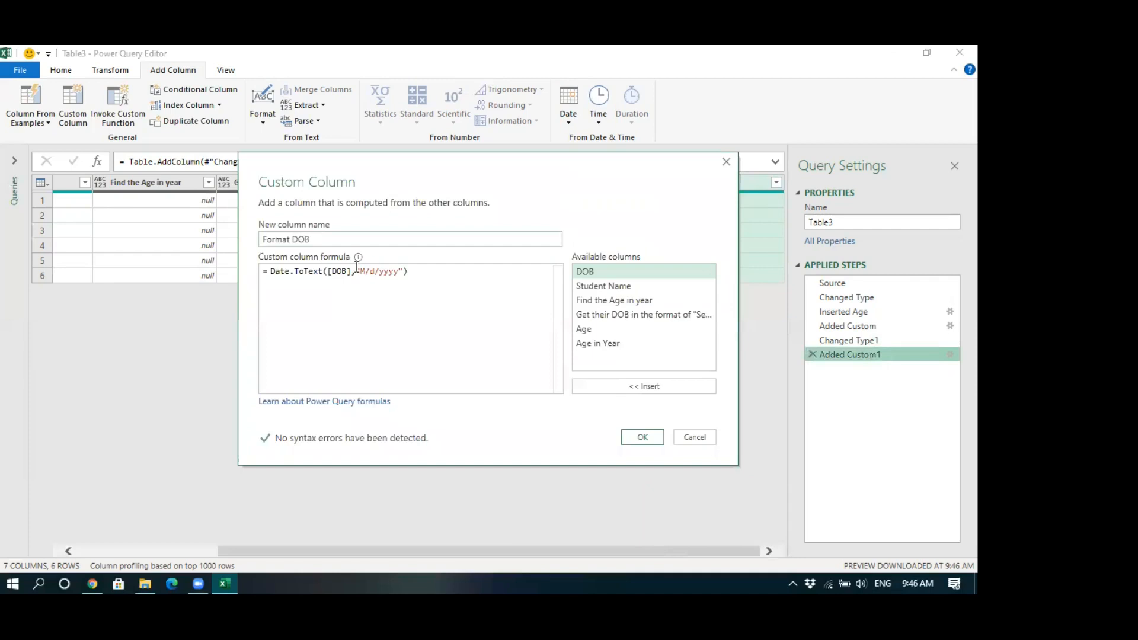
left_click_drag(357, 270, 402, 270)
left_click_drag(385, 168, 381, 173)
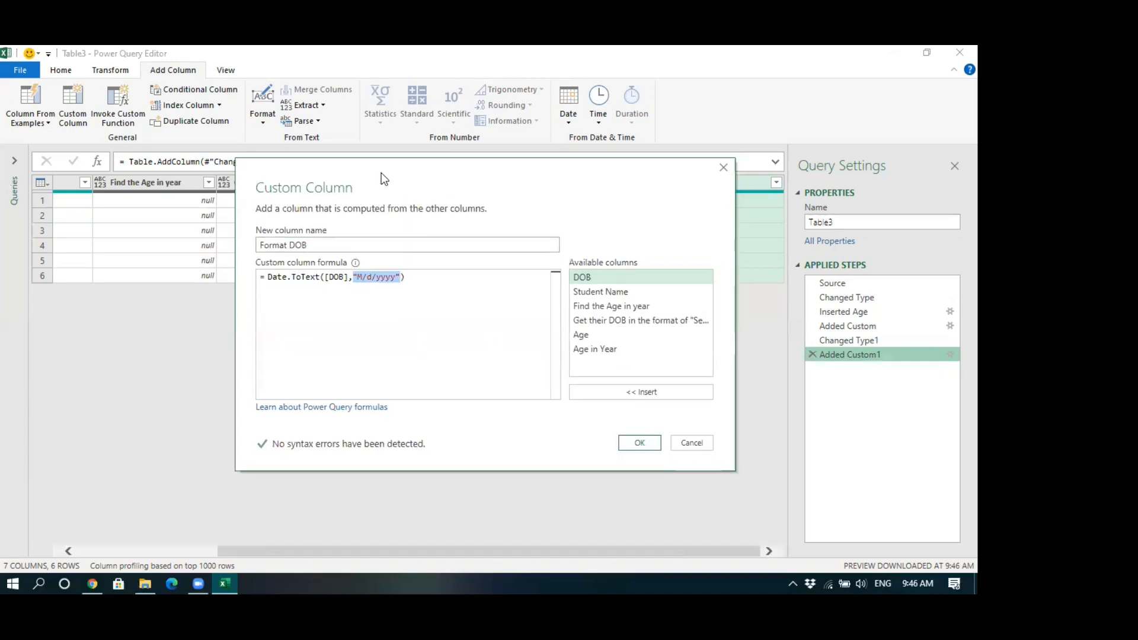
left_click_drag(381, 172, 371, 254)
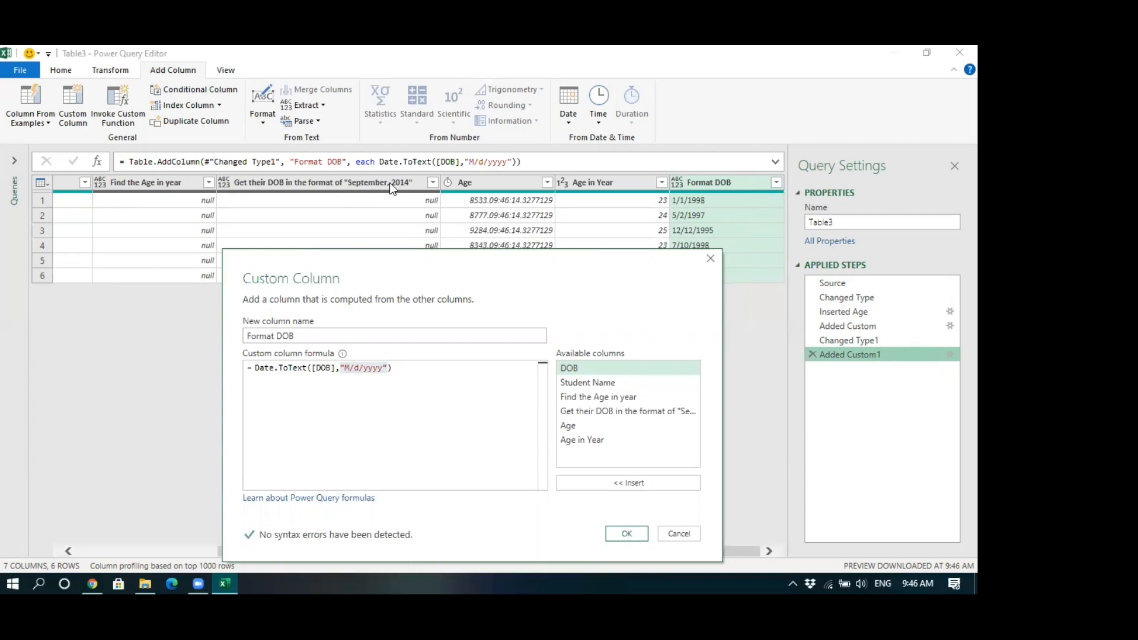
left_click(377, 368)
left_click_drag(364, 368, 353, 368)
key("BackSpace")
key("BackSpace")
type("MMM ,")
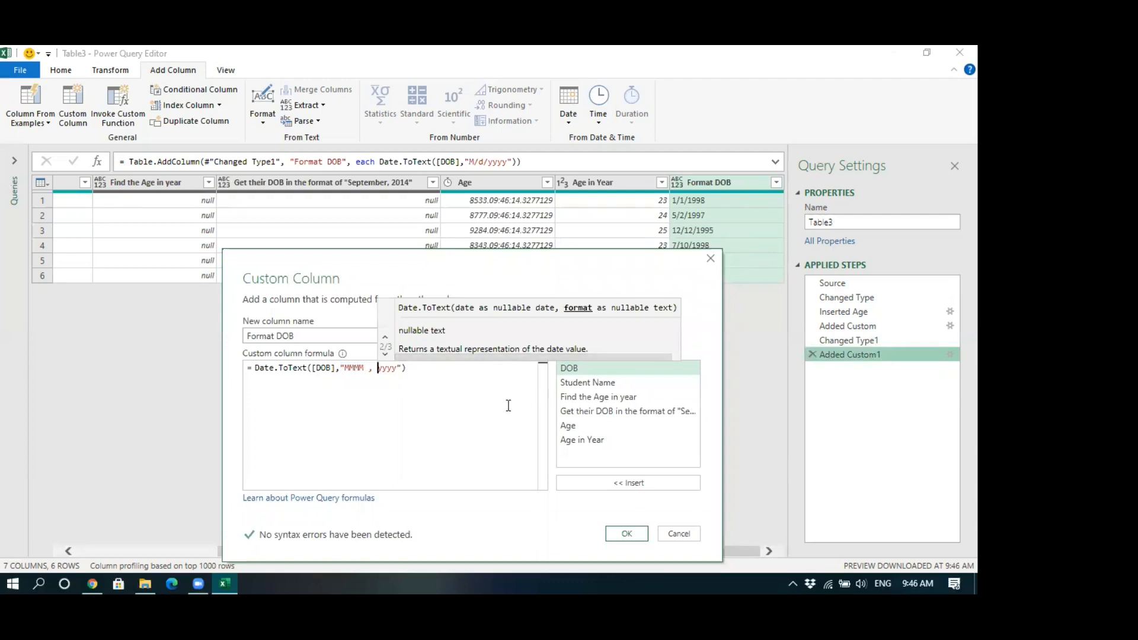
left_click(625, 532)
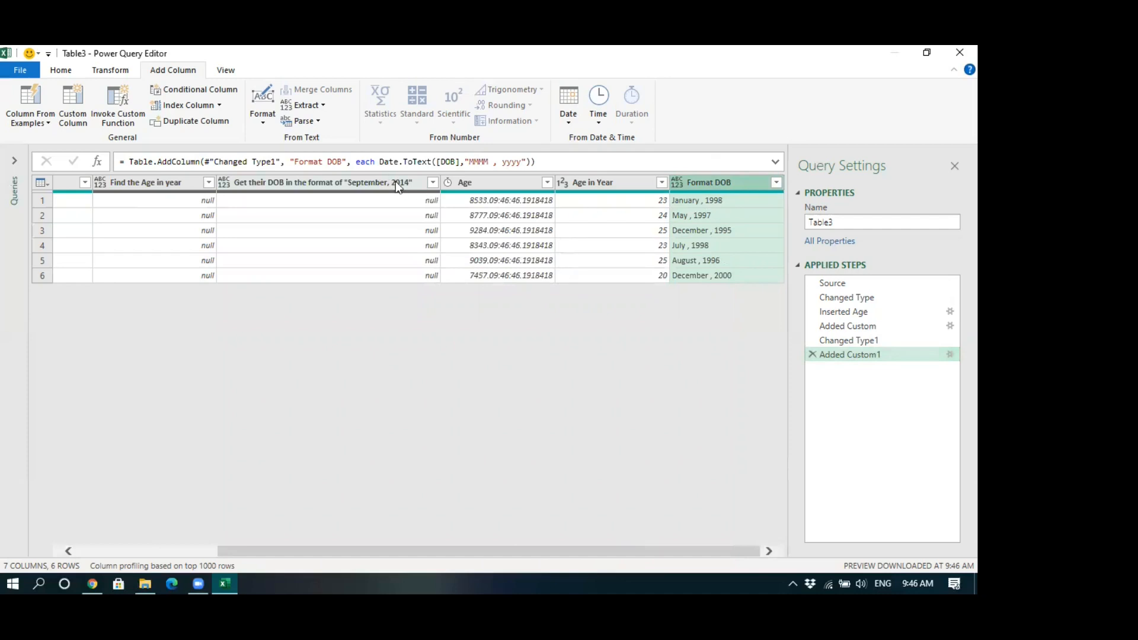
Step: Remove the Age duration column from the query
left_click(517, 183)
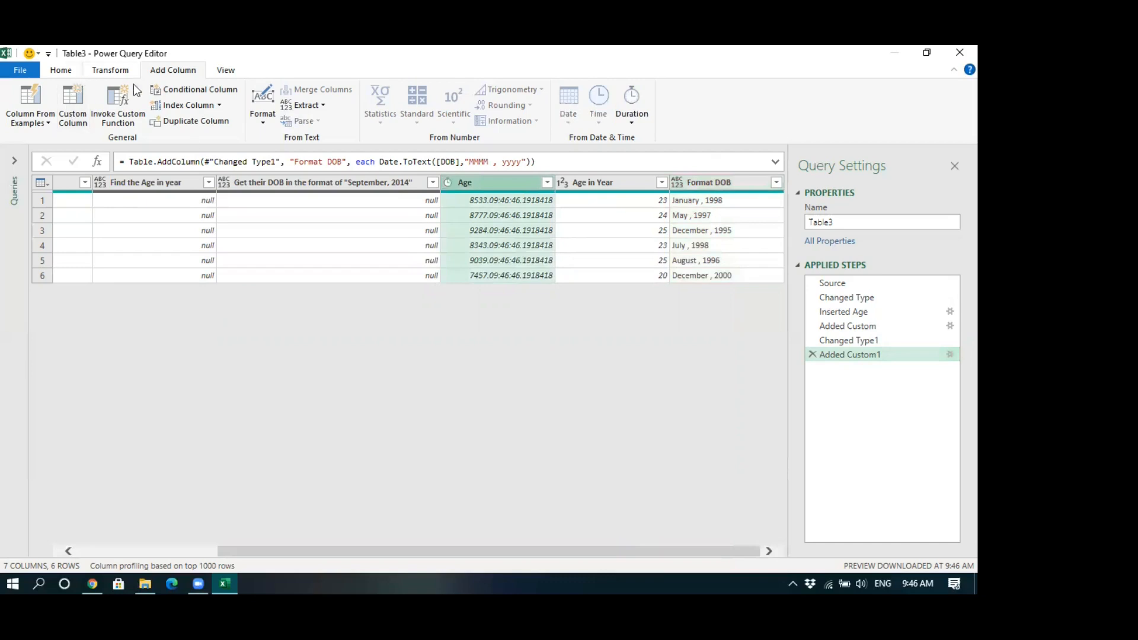
right_click(479, 183)
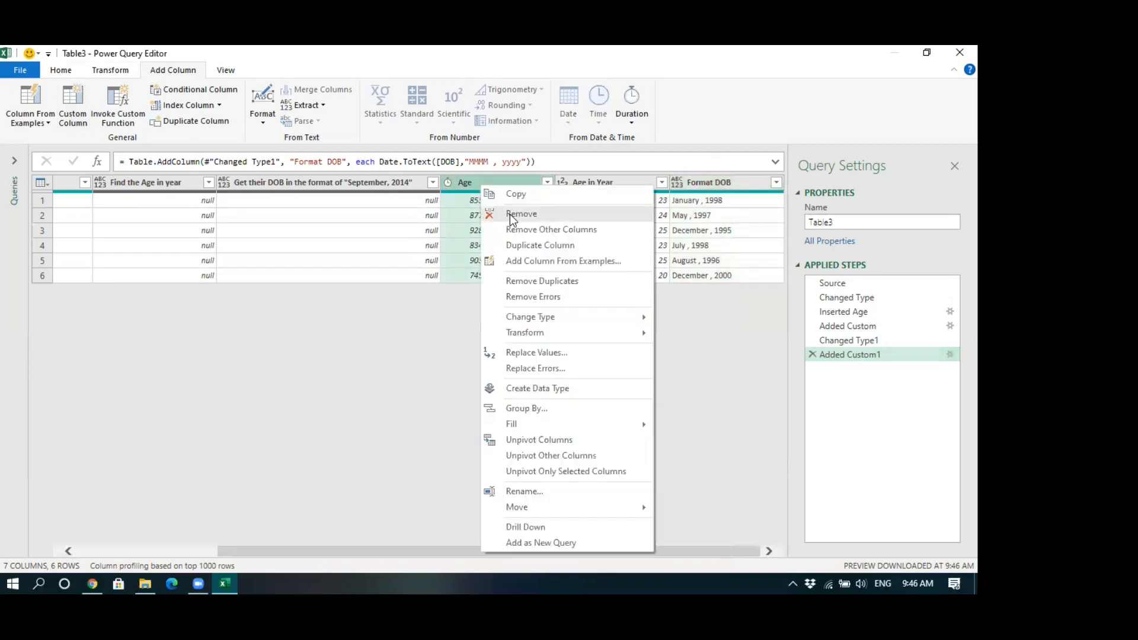
left_click(509, 214)
left_click_drag(489, 552, 407, 540)
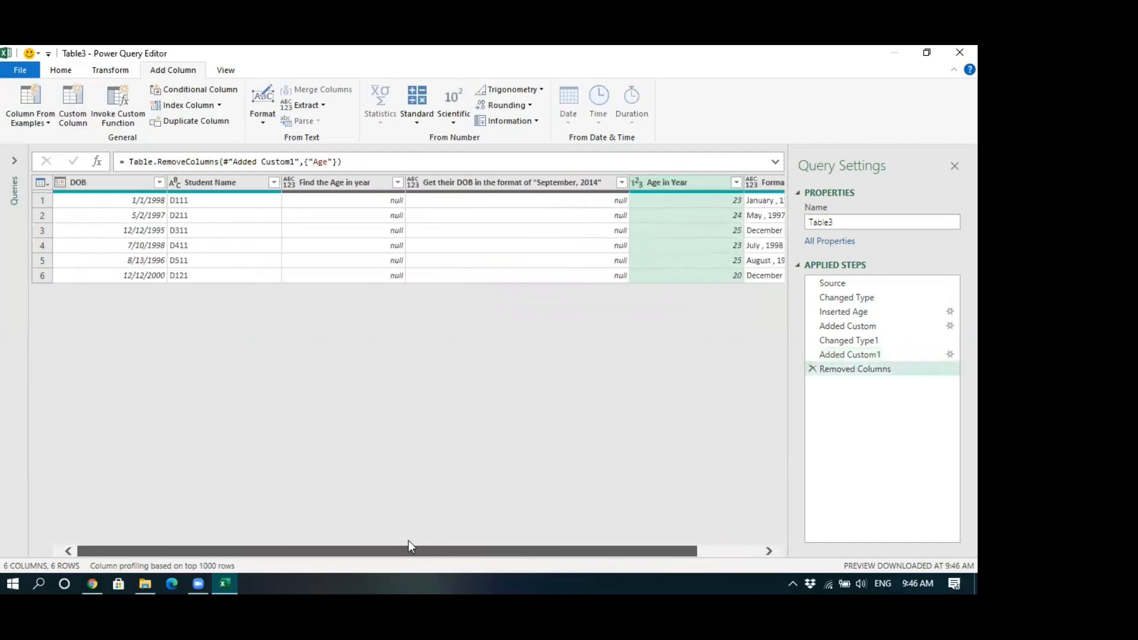
Step: Compare the two question columns with the Age in Year and Format DOB columns and the original DOB values
left_click(340, 182)
left_click(639, 182)
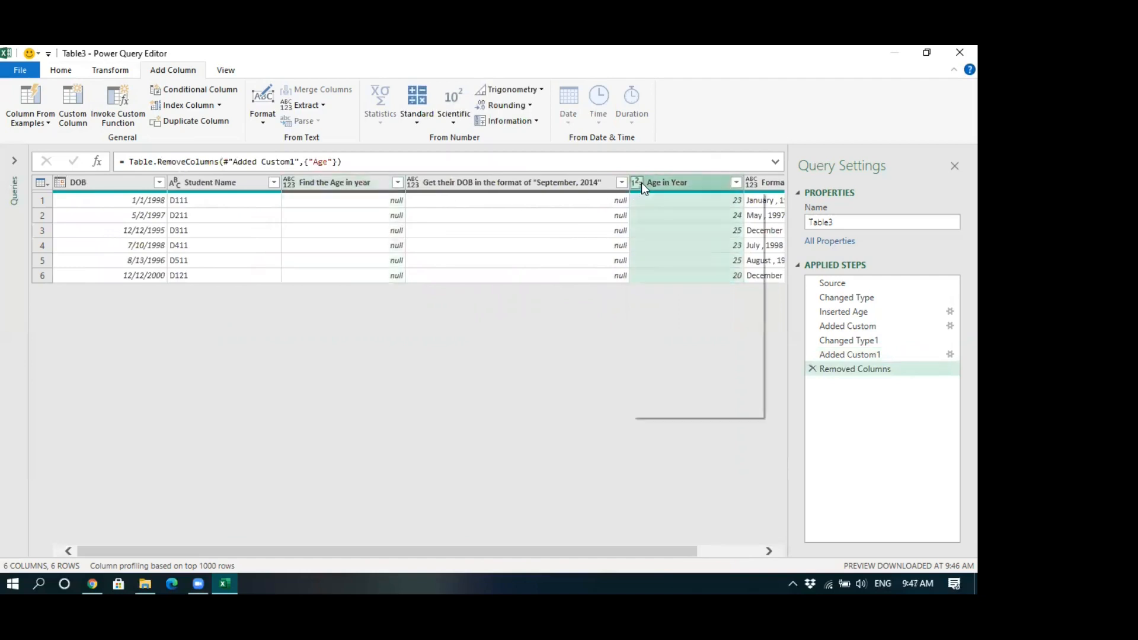
left_click(510, 186)
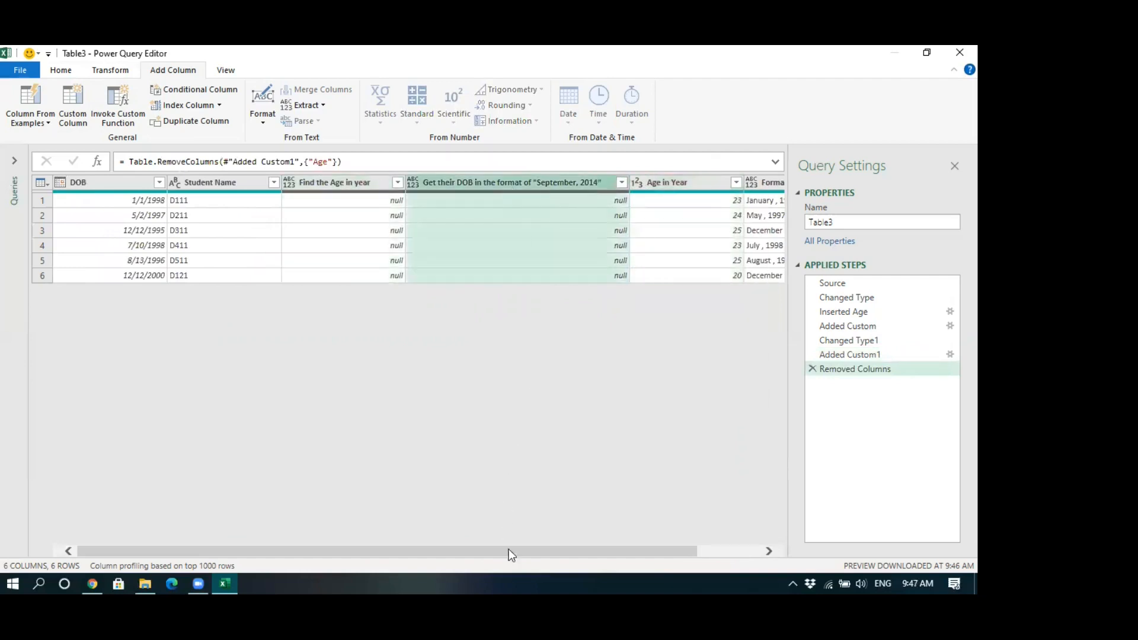
left_click_drag(509, 549, 630, 541)
left_click(706, 185)
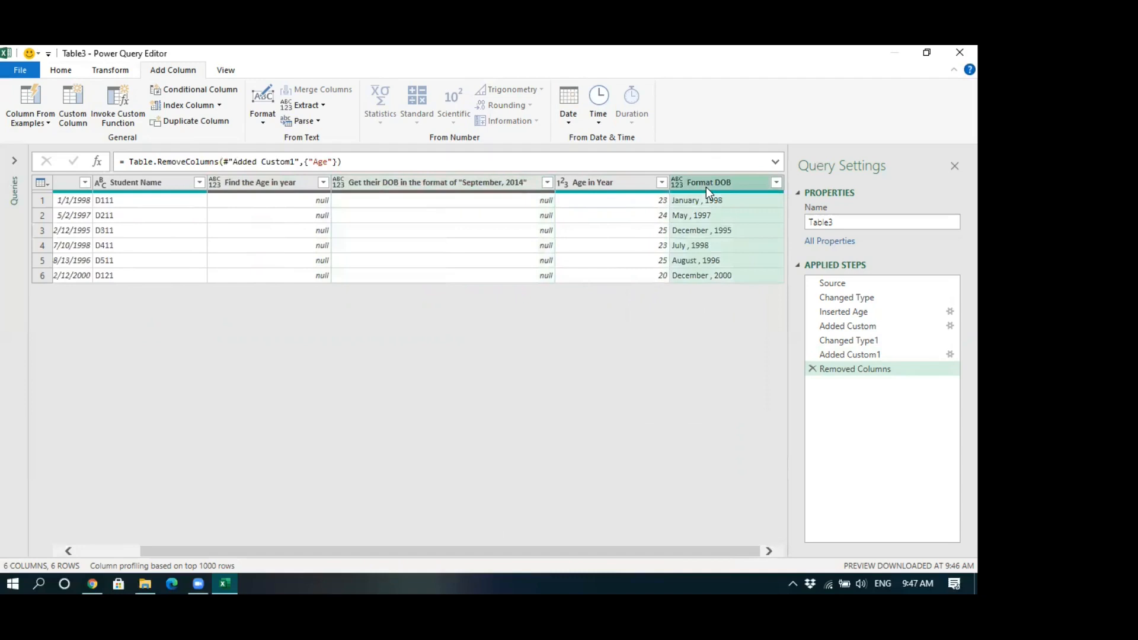
left_click_drag(343, 548, 273, 542)
left_click(131, 231)
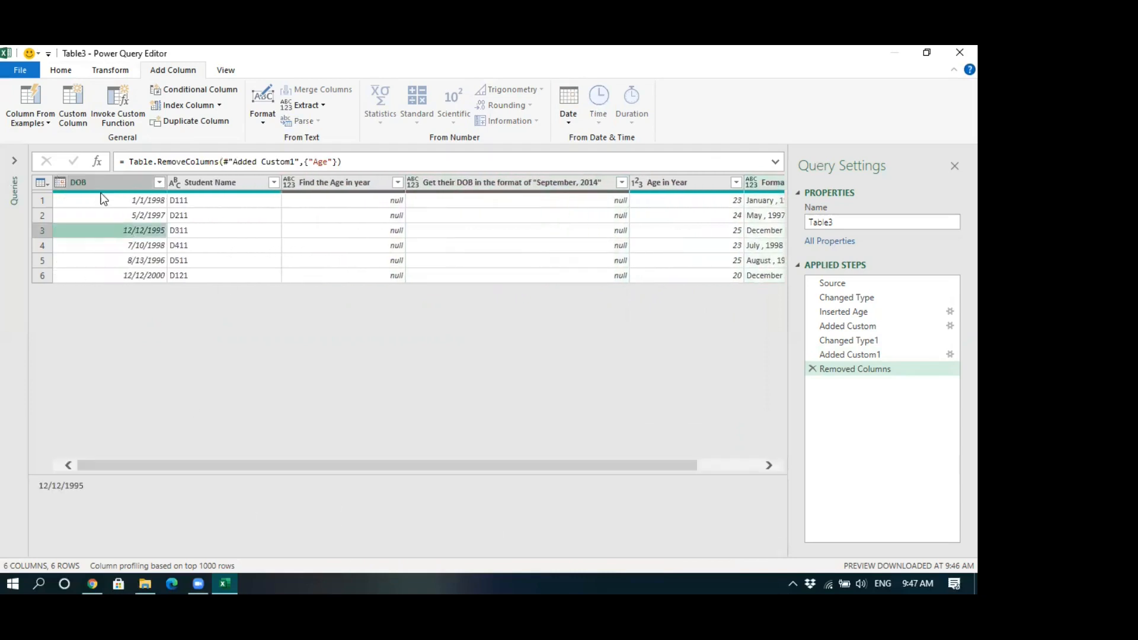
Step: Close the query editor and load the query as a table to the existing DOB worksheet starting at cell A9
left_click(62, 71)
left_click(22, 124)
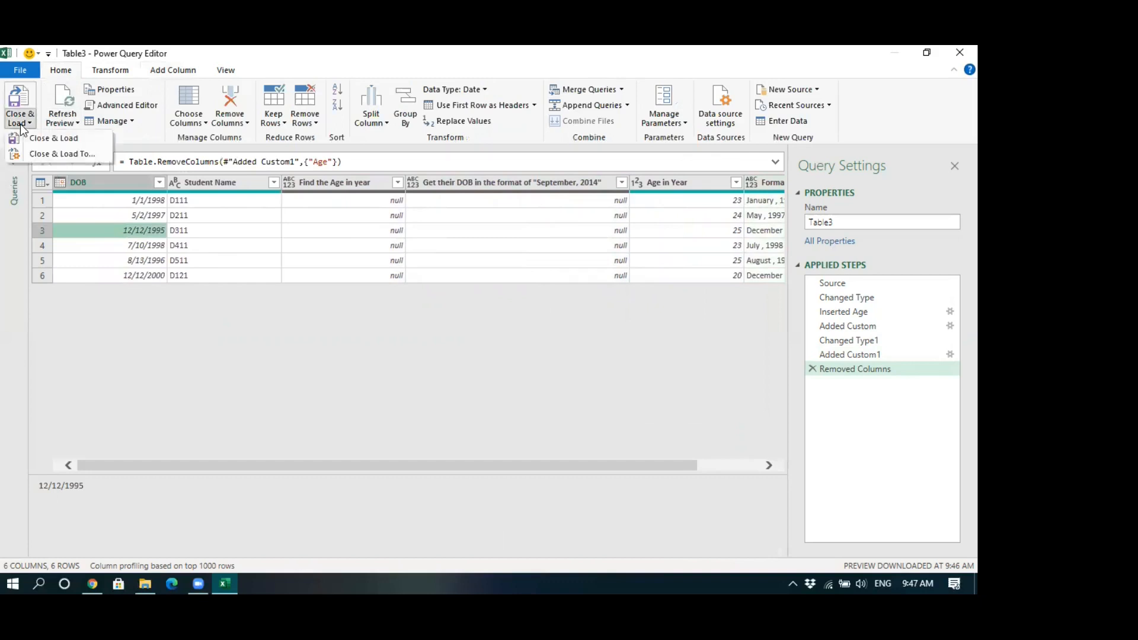
left_click(45, 156)
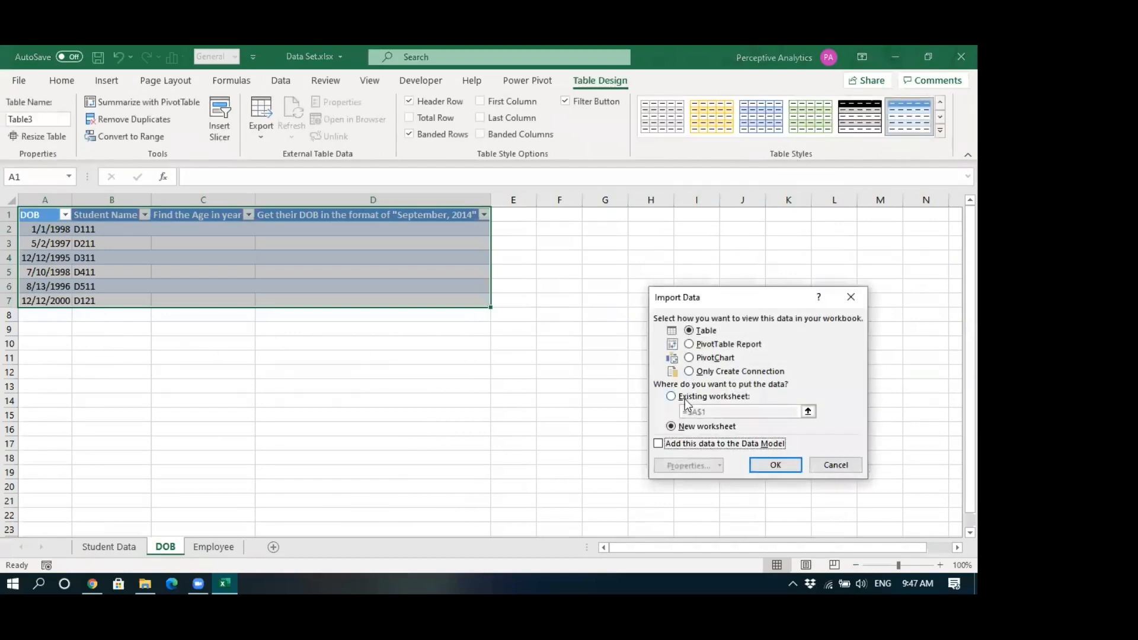
left_click(671, 396)
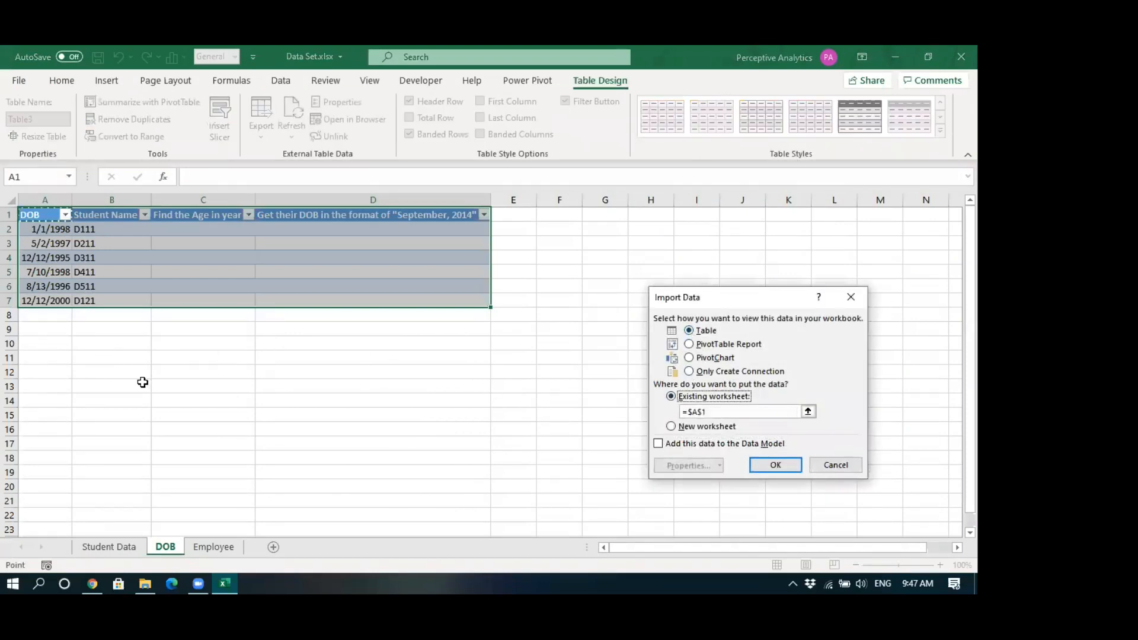
left_click(42, 332)
left_click(775, 465)
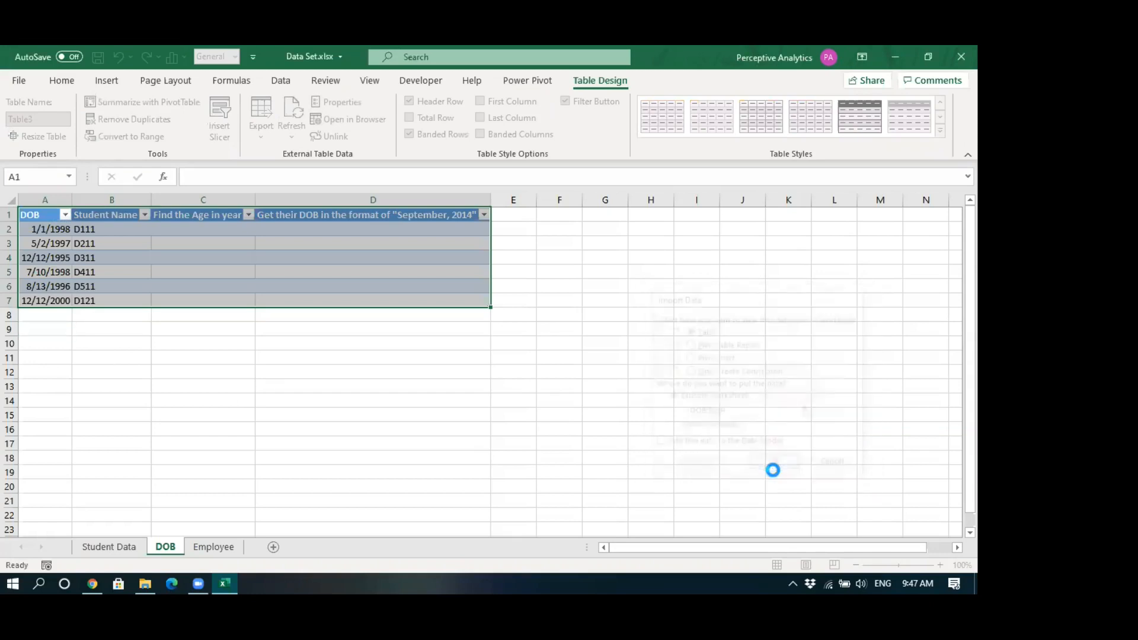
Step: Close the list of workbook queries, check the question on the Employee sheet, and return to the DOB sheet
left_click(350, 460)
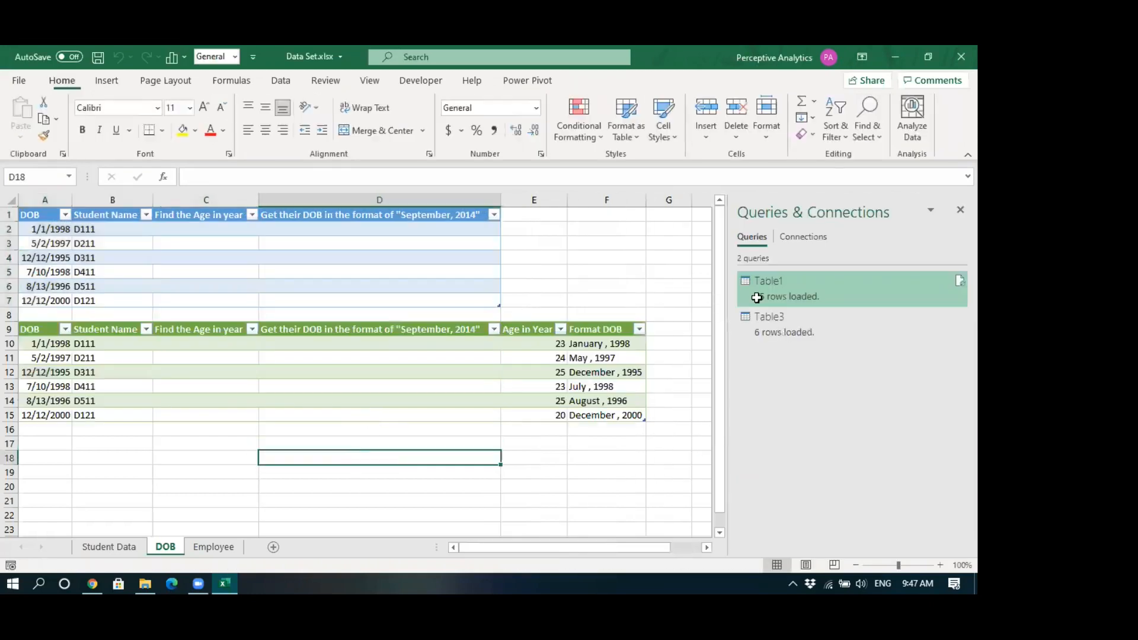
left_click(960, 210)
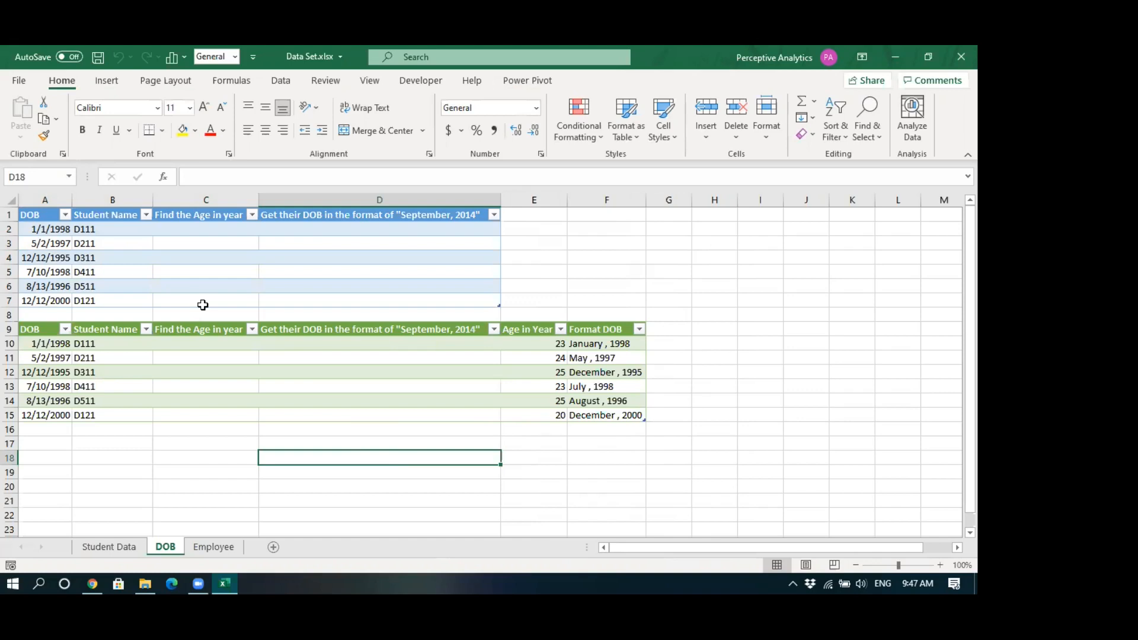
left_click(206, 552)
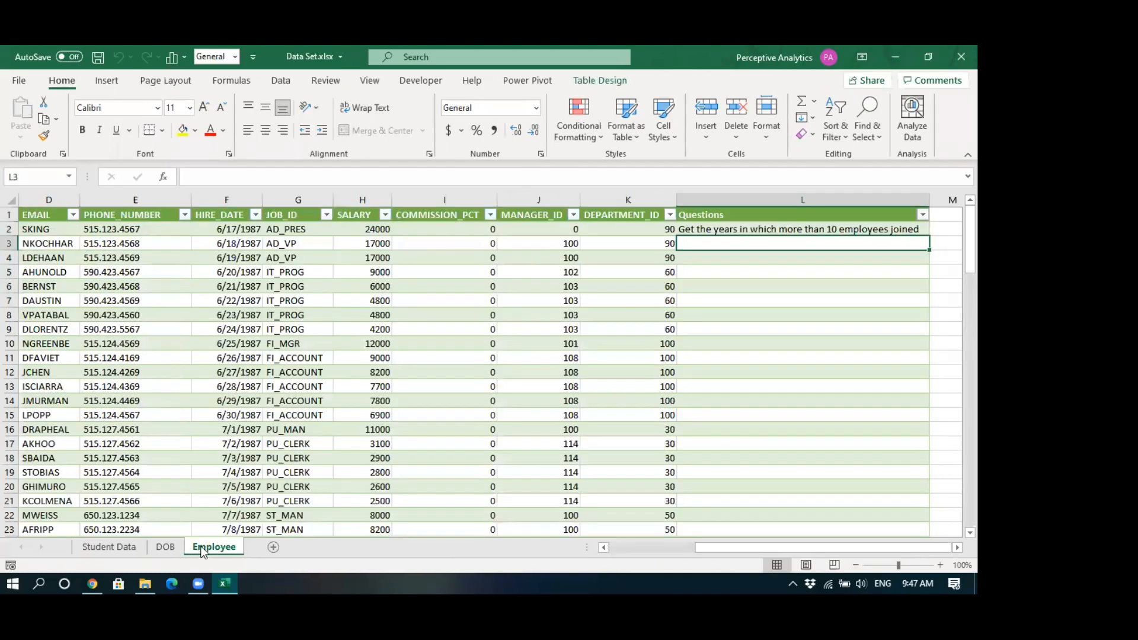
left_click(166, 548)
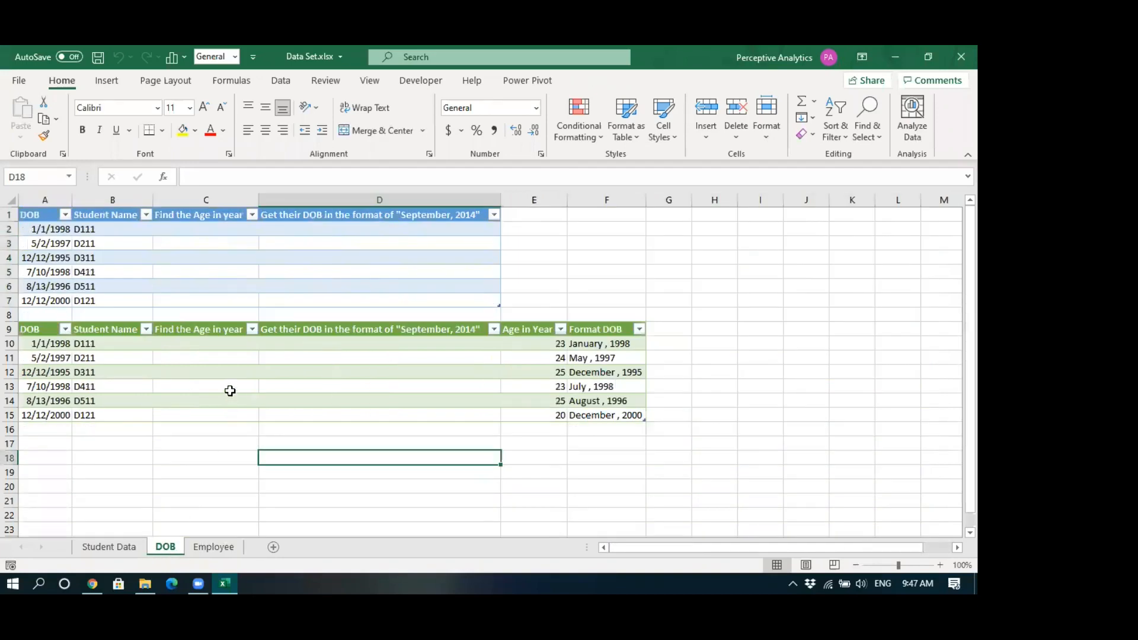